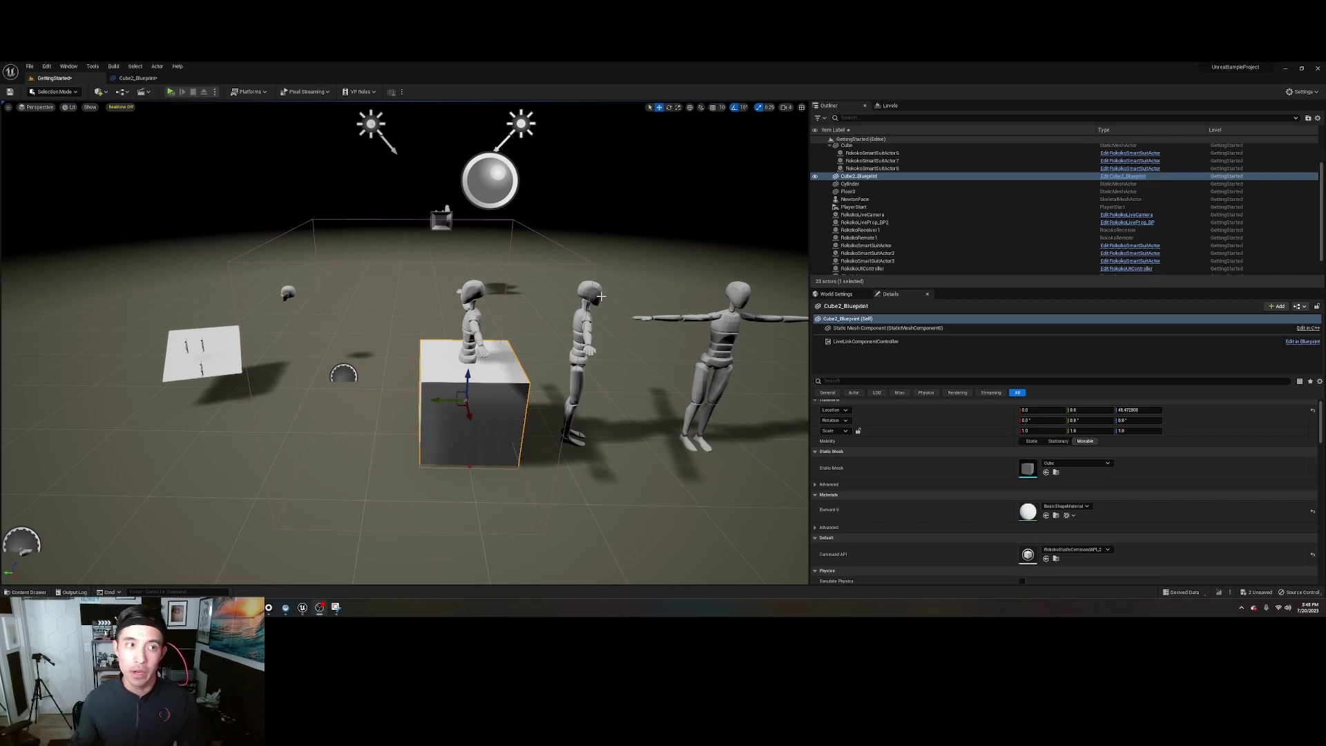
Open the plugin list and look up the plugins matching "xr" and "live"
{"action": "left_click", "coordinate": [1302, 91]}
{"action": "left_click", "coordinate": [1243, 143]}
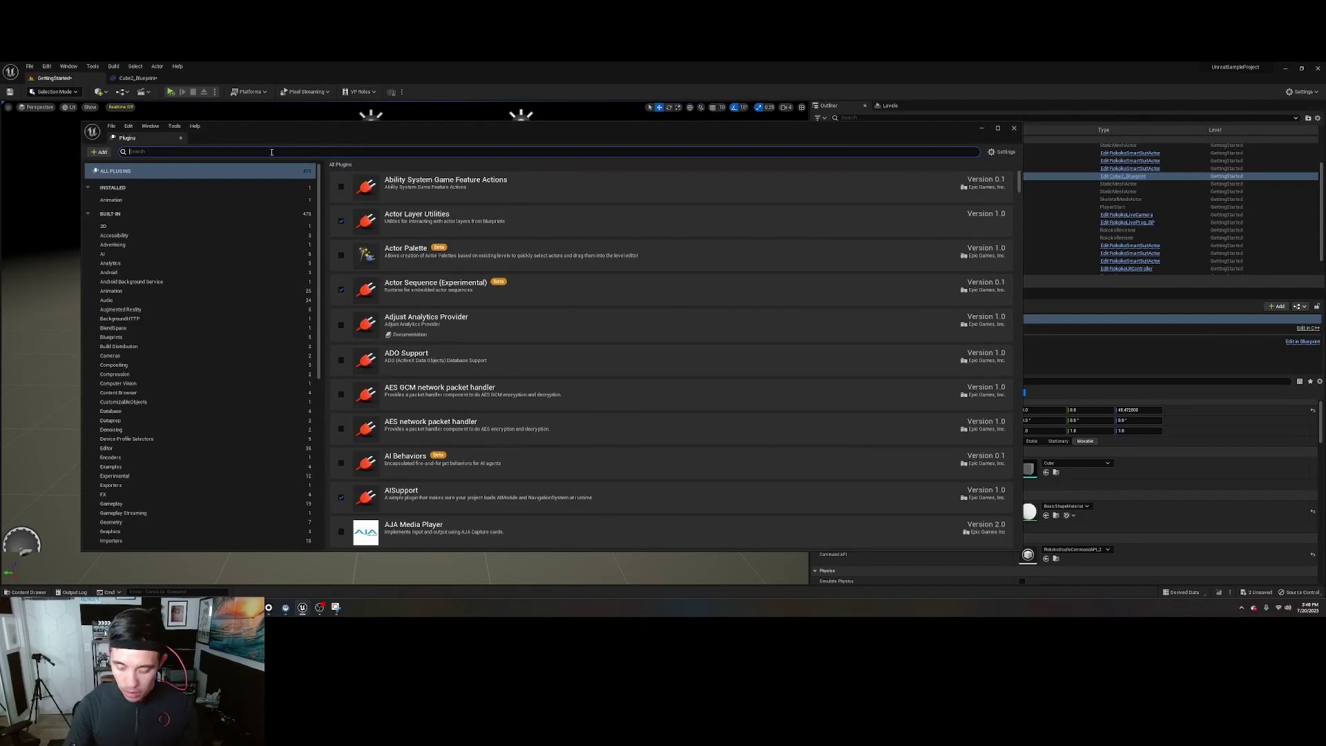
{"action": "type", "text": "xr"}
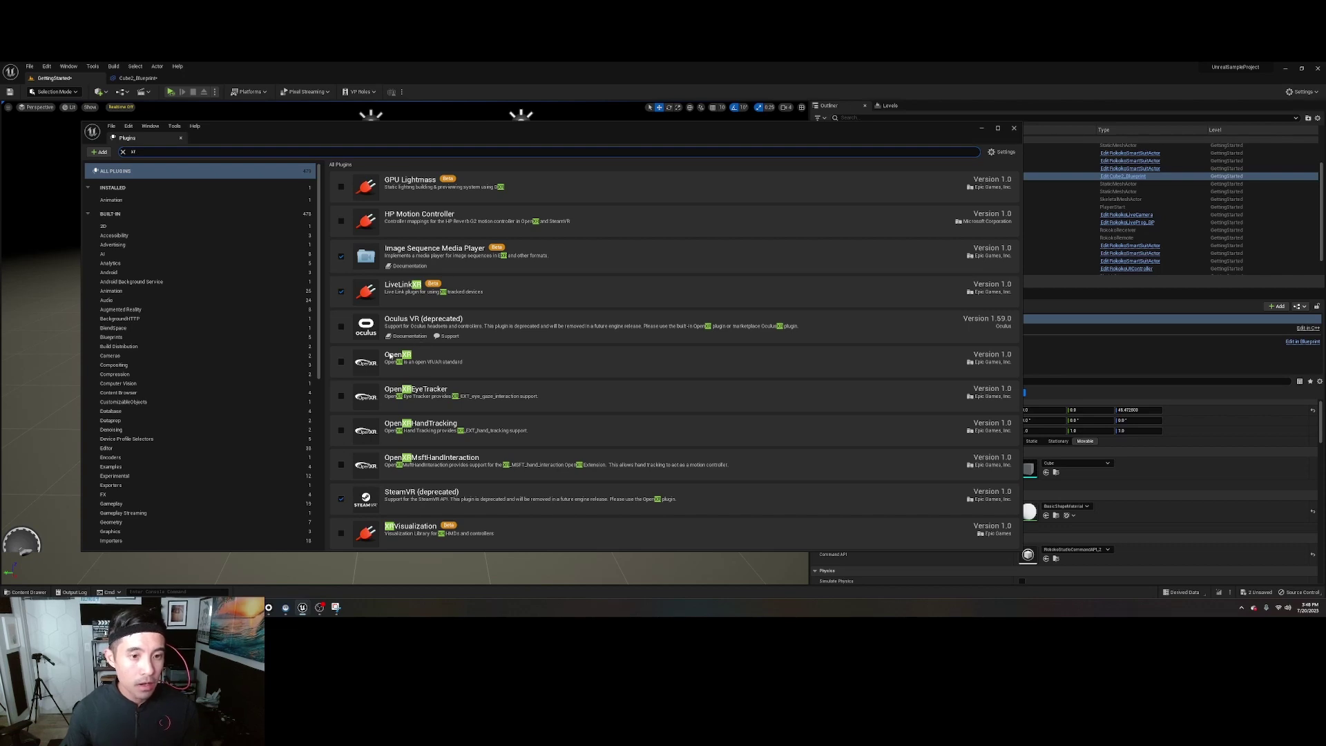
{"action": "double_click", "coordinate": [236, 151]}
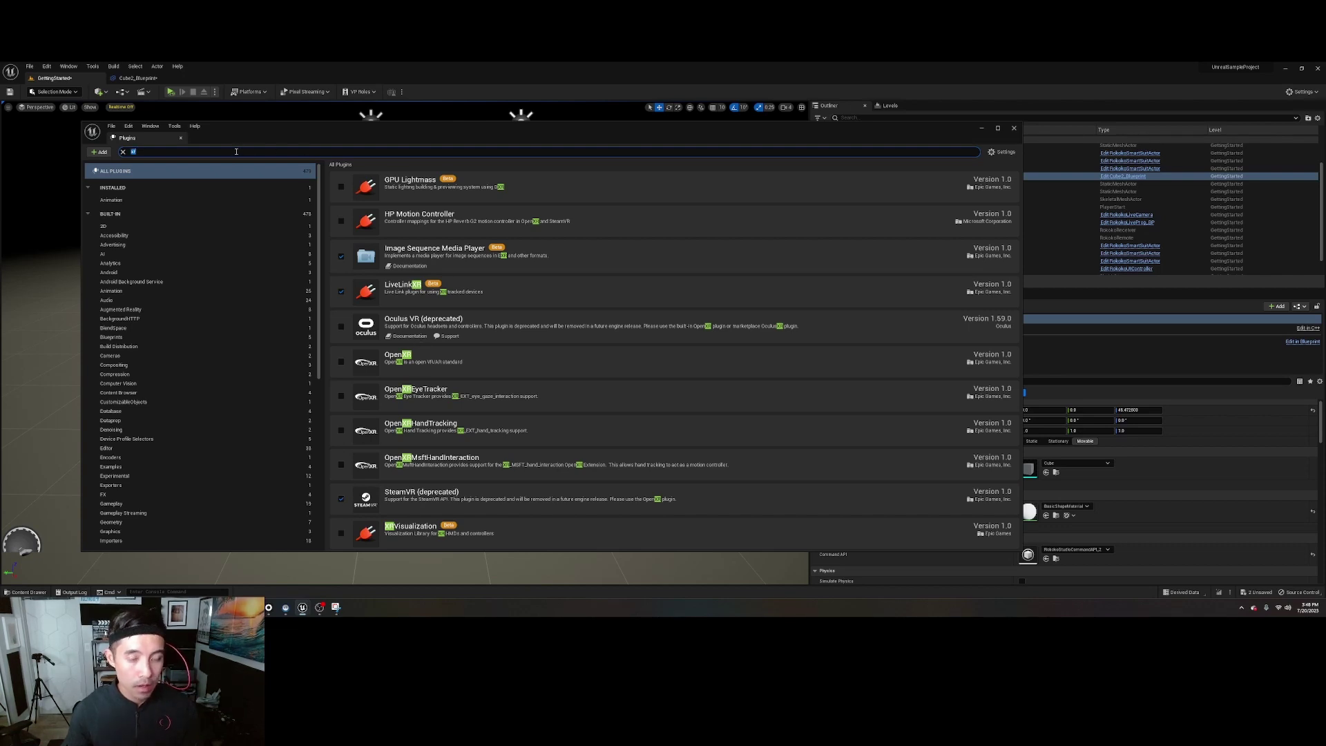
{"action": "type", "text": "live"}
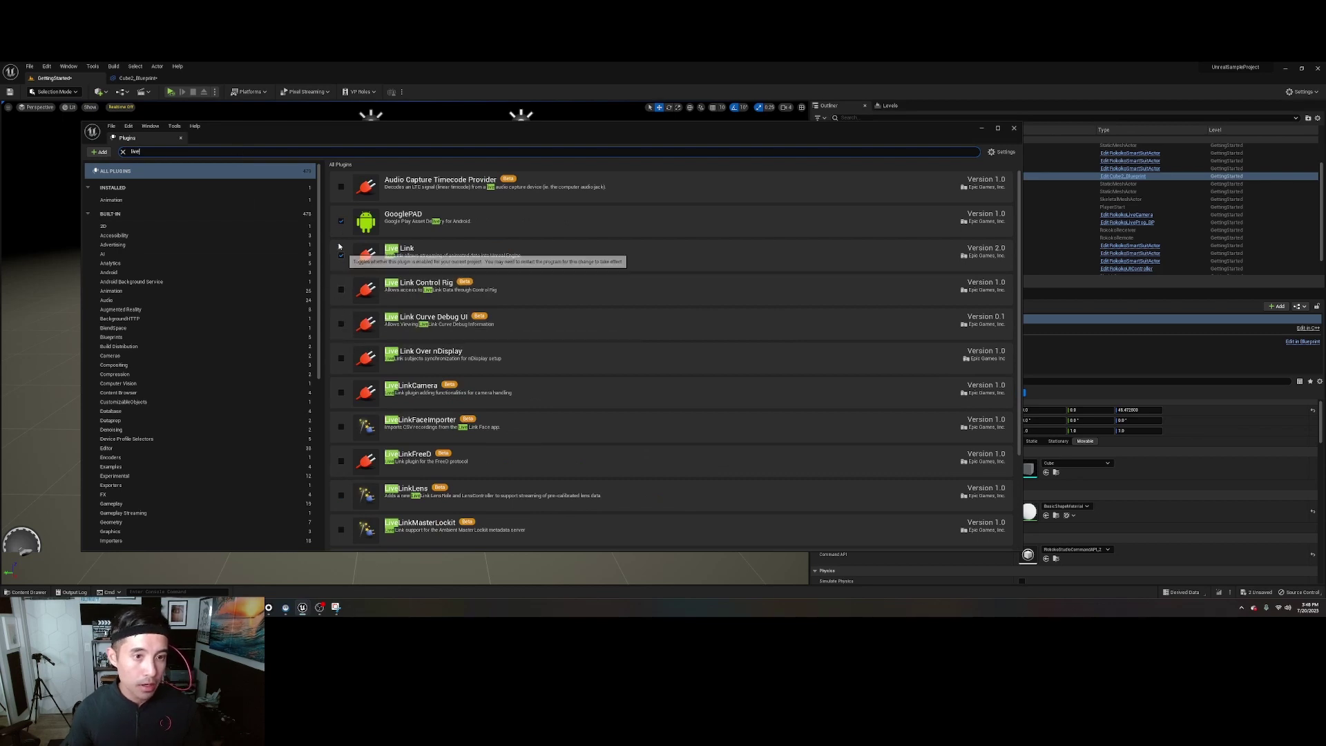
Look up the "rokoko" and "xr" plugins, and close the plugin list
{"action": "double_click", "coordinate": [172, 154]}
{"action": "type", "text": "ro"}
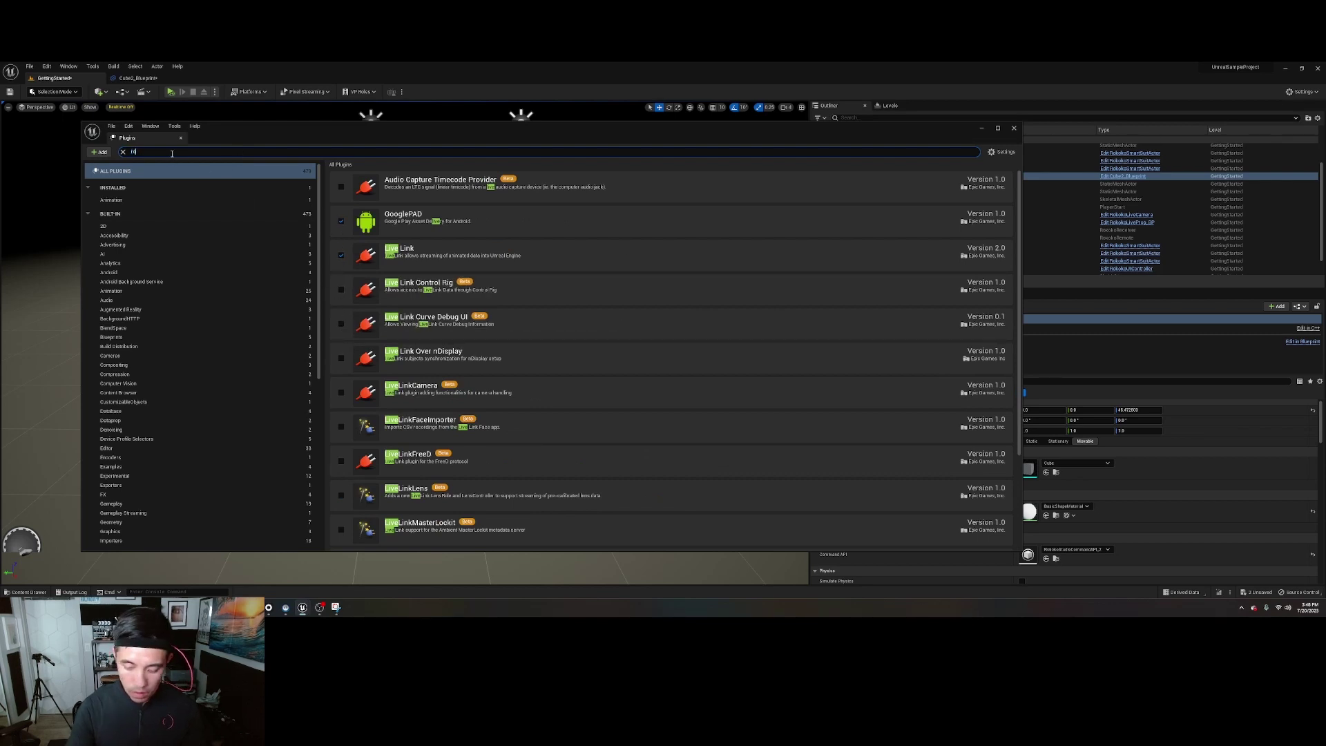
{"action": "type", "text": "koko"}
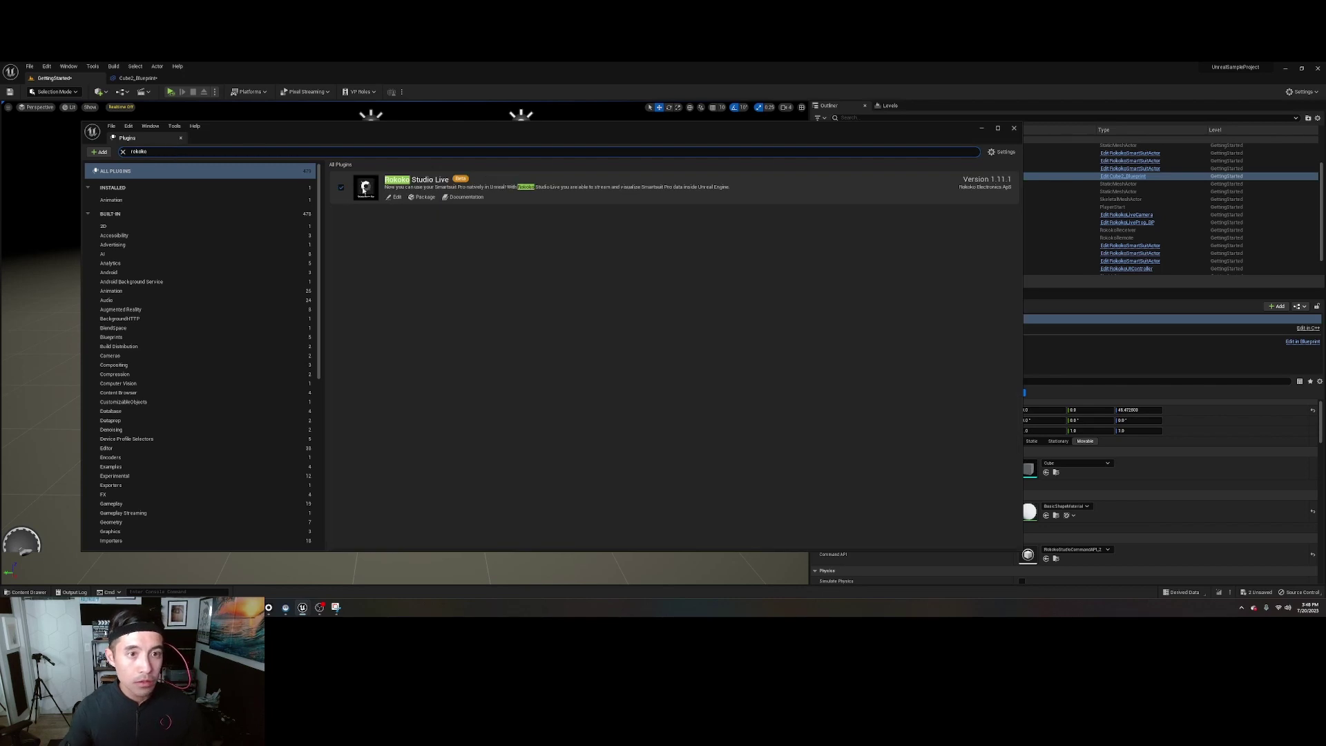
{"action": "double_click", "coordinate": [195, 153]}
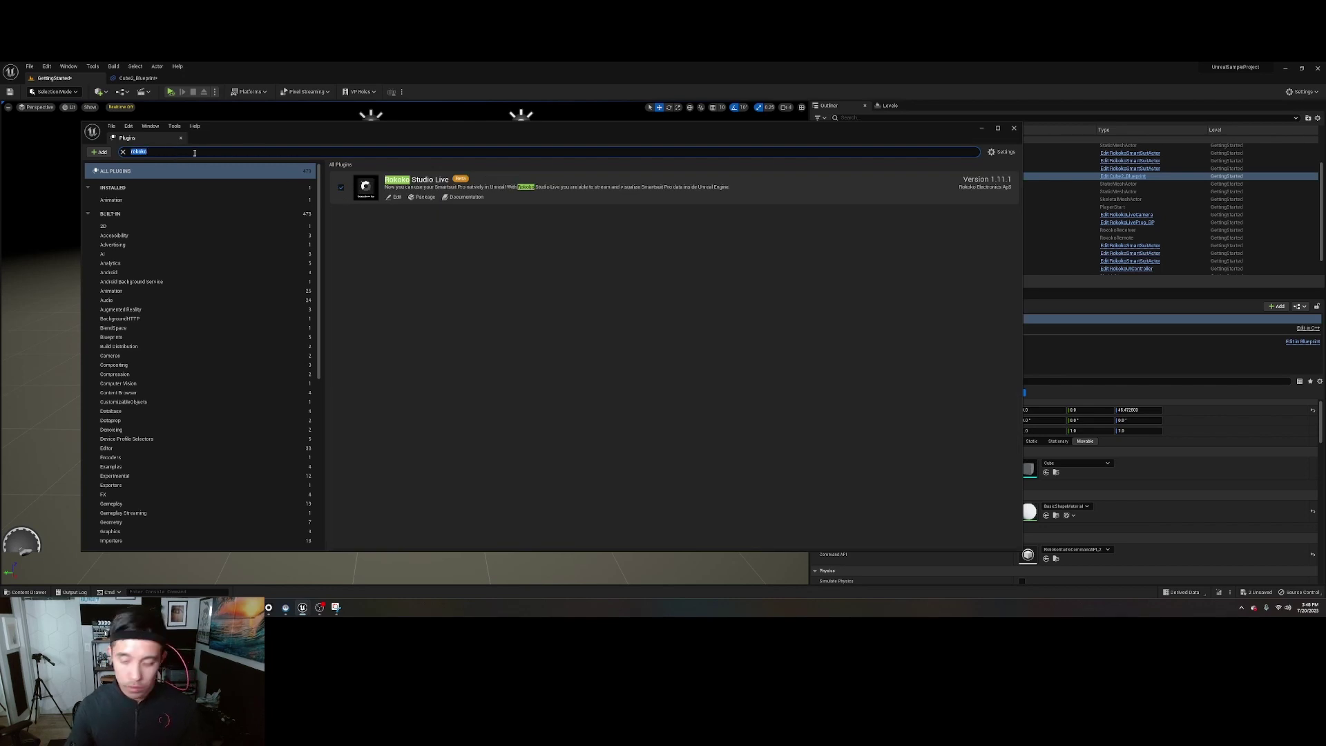
{"action": "key", "text": "BackSpace"}
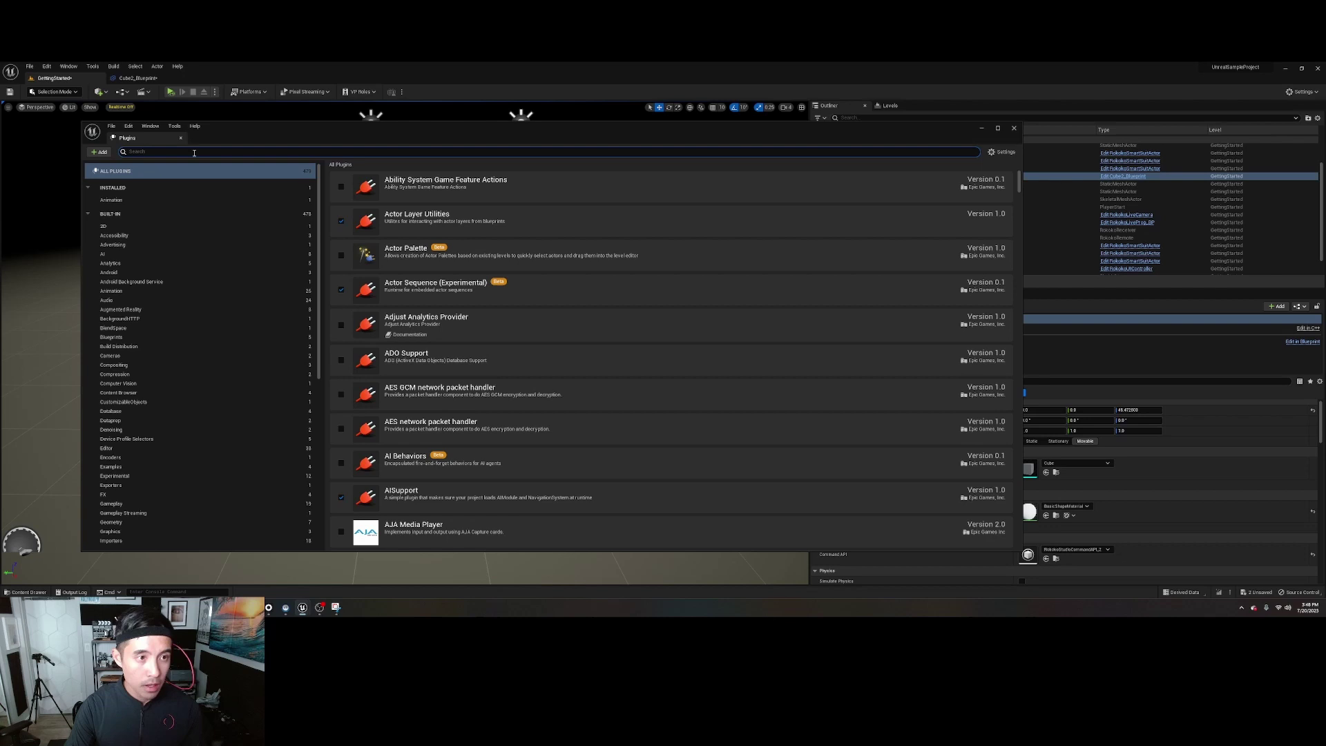
{"action": "type", "text": "xr"}
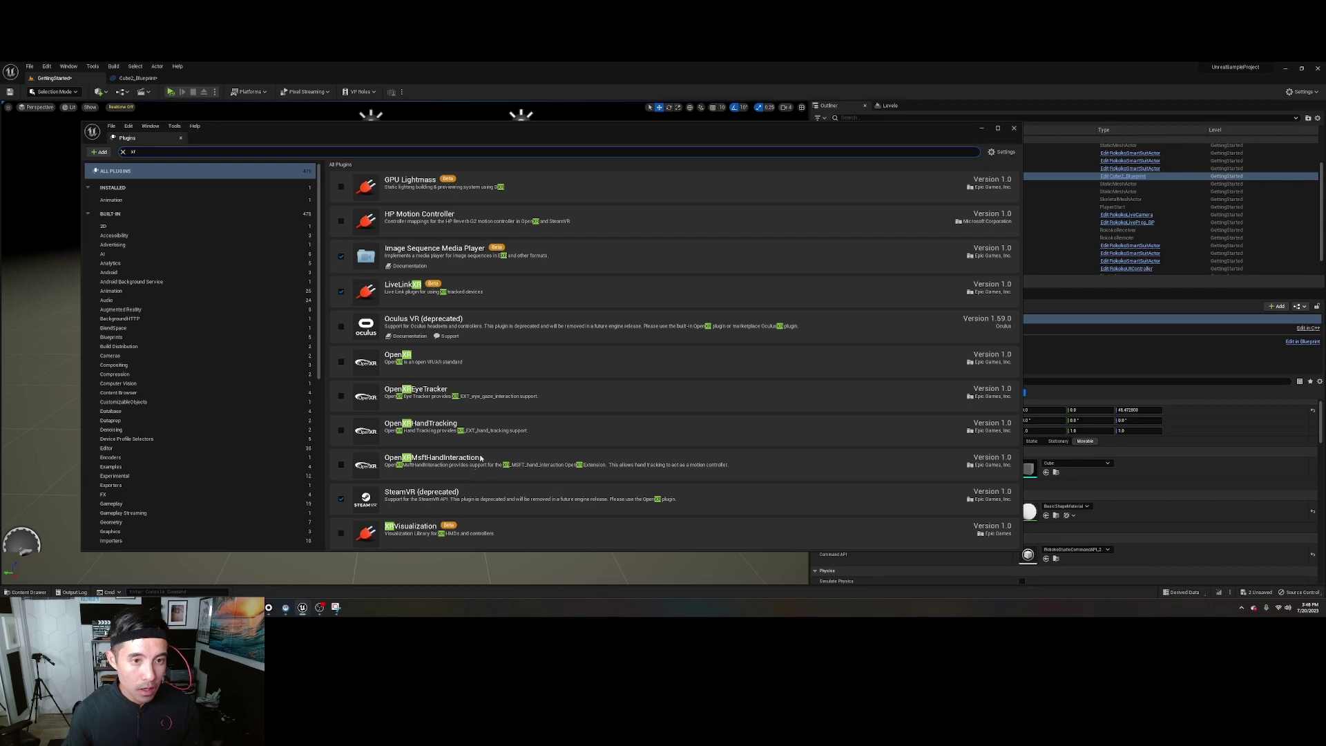
{"action": "left_click", "coordinate": [1014, 128]}
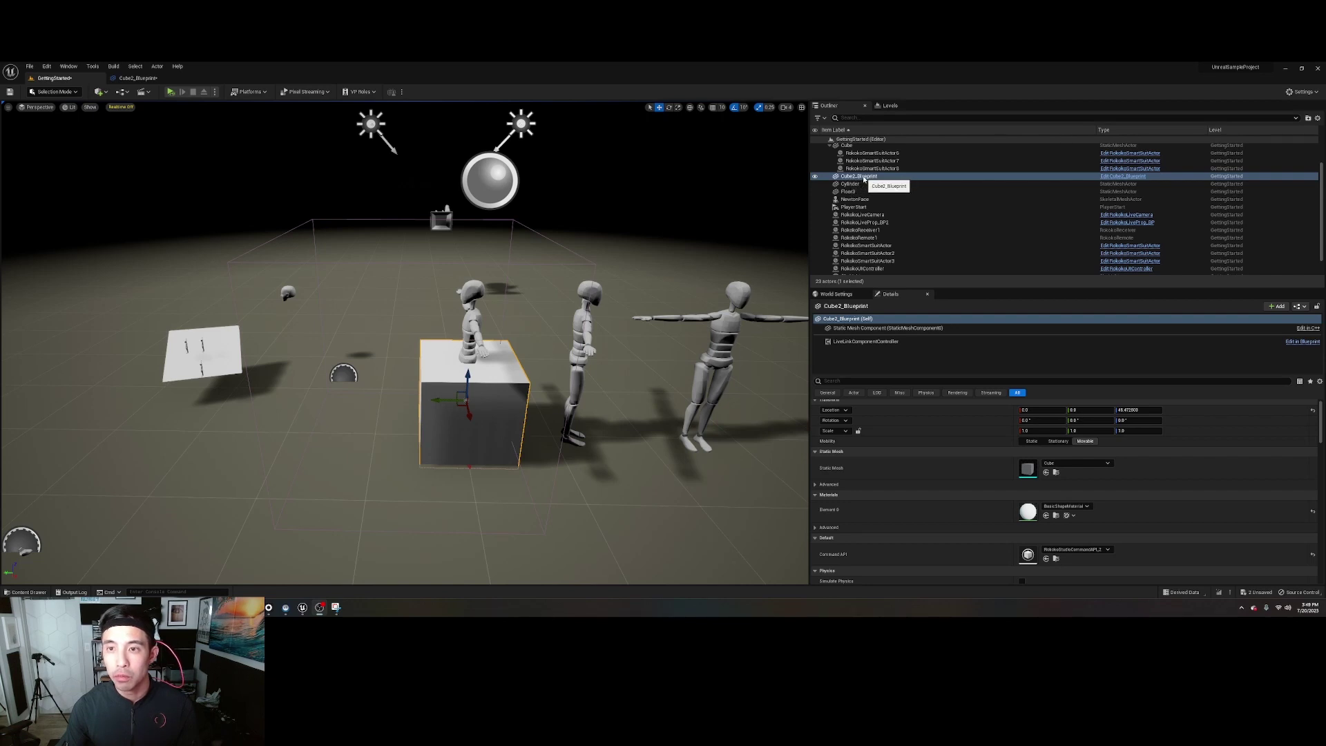
Move Cube2_Blueprint sideways along the Y axis so it stands beside the mannequin
{"action": "left_click_drag", "start_coordinate": [438, 398], "coordinate": [389, 377]}
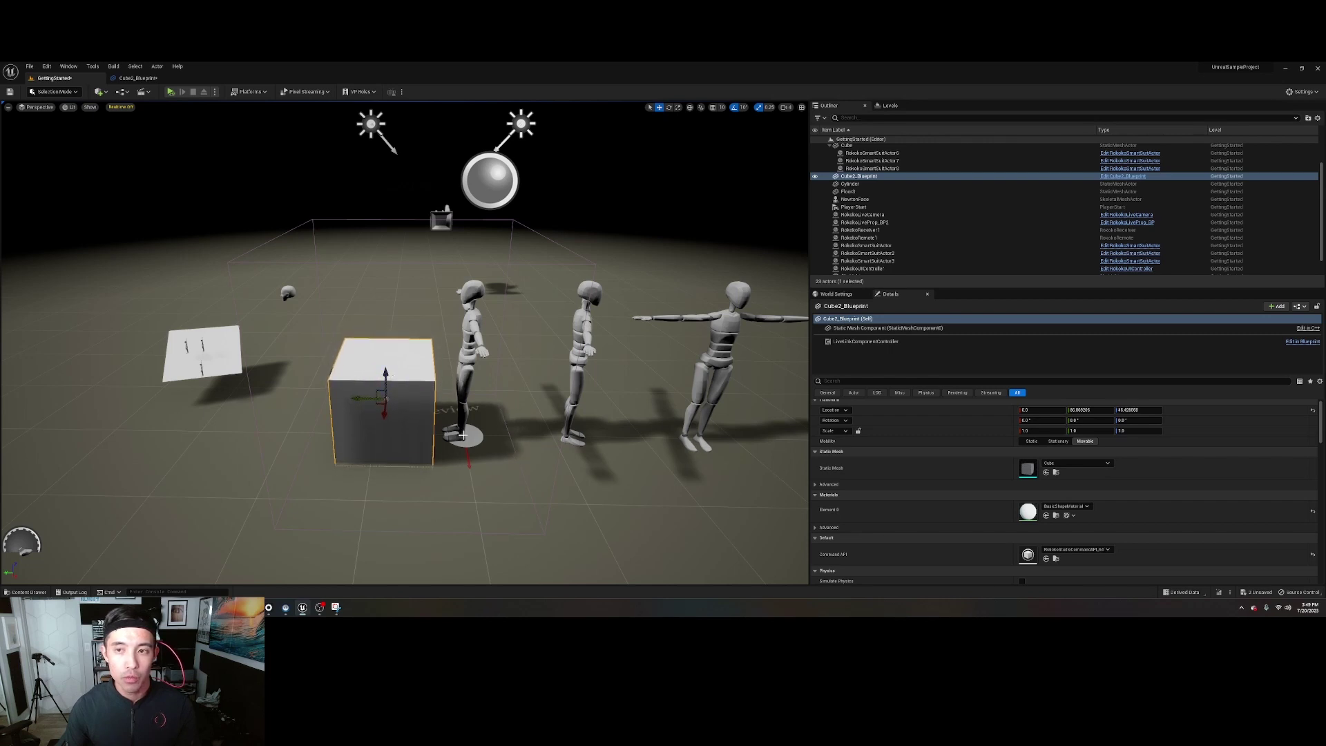
{"action": "mouse_move", "coordinate": [468, 440]}
{"action": "right_mouse_down"}
{"action": "mouse_move", "coordinate": [483, 399]}
{"action": "mouse_move", "coordinate": [458, 407]}
{"action": "mouse_move", "coordinate": [468, 440]}
{"action": "right_mouse_up"}
{"action": "key", "text": "q"}
{"action": "key", "text": "w"}
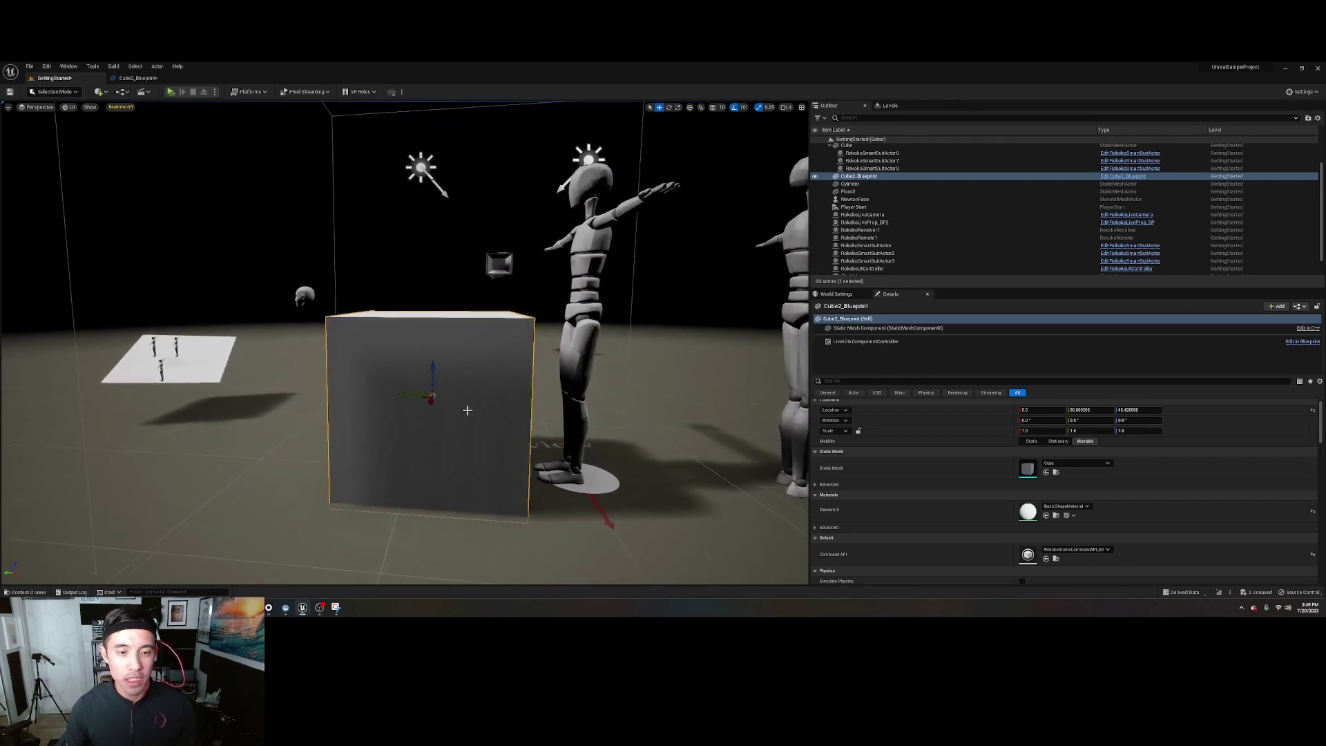
Hide Cube2_Blueprint in the level and show it again
{"action": "left_click", "coordinate": [816, 176]}
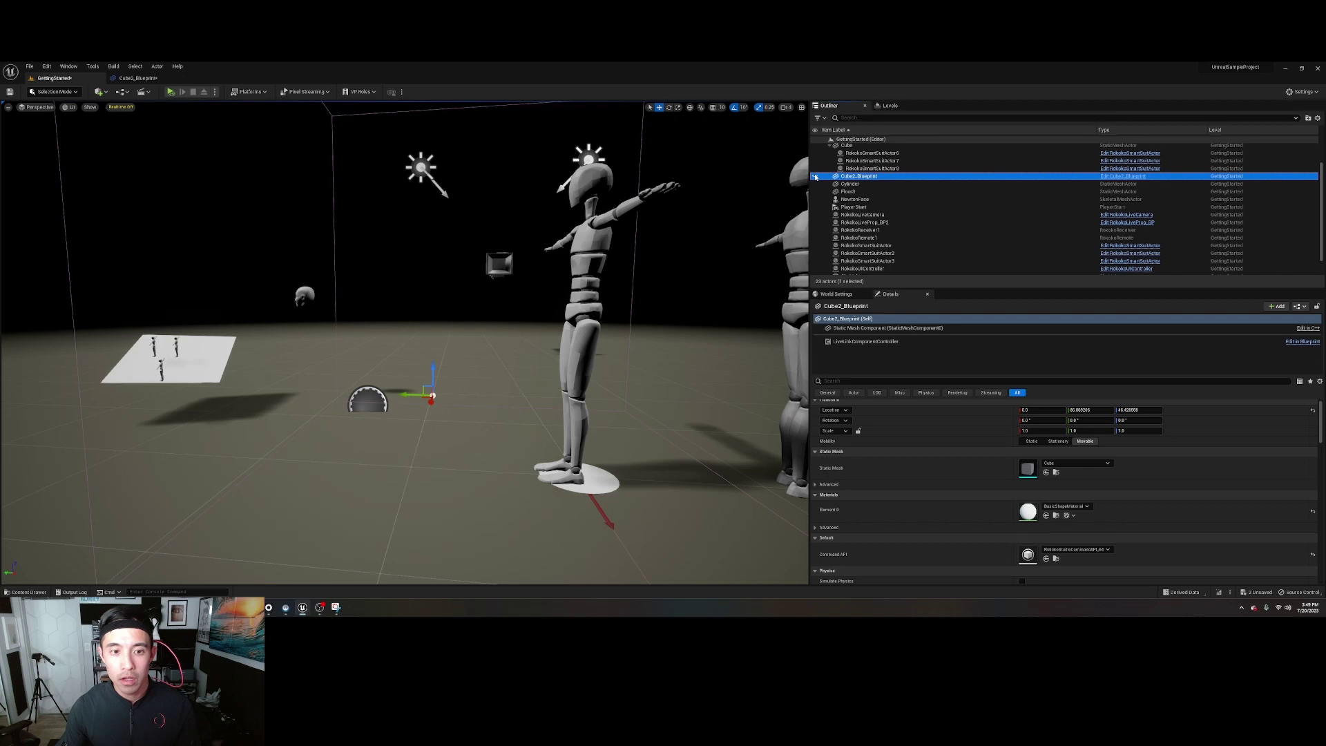
{"action": "left_click", "coordinate": [816, 177]}
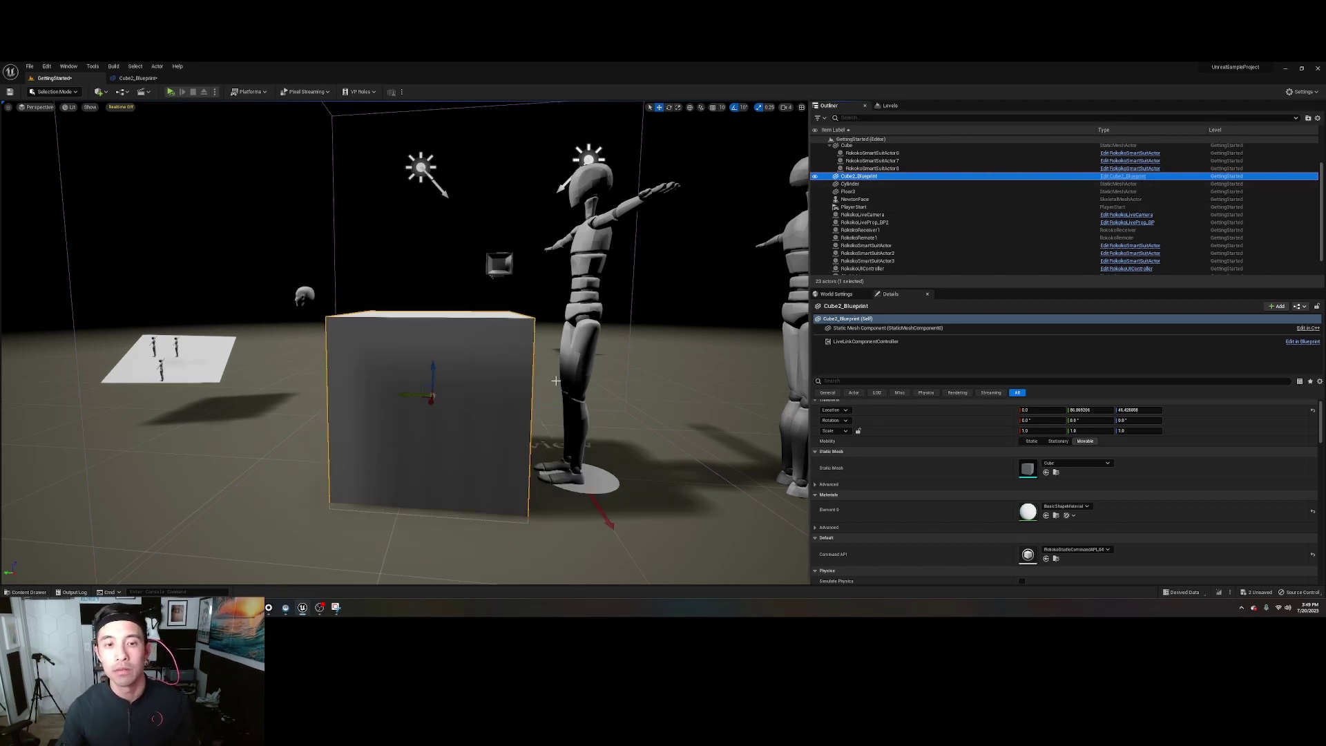
{"action": "mouse_move", "coordinate": [527, 352]}
{"action": "right_mouse_down"}
{"action": "mouse_move", "coordinate": [497, 360]}
{"action": "mouse_move", "coordinate": [527, 352]}
{"action": "right_mouse_up"}
{"action": "right_click_drag", "start_coordinate": [482, 294], "coordinate": [514, 290]}
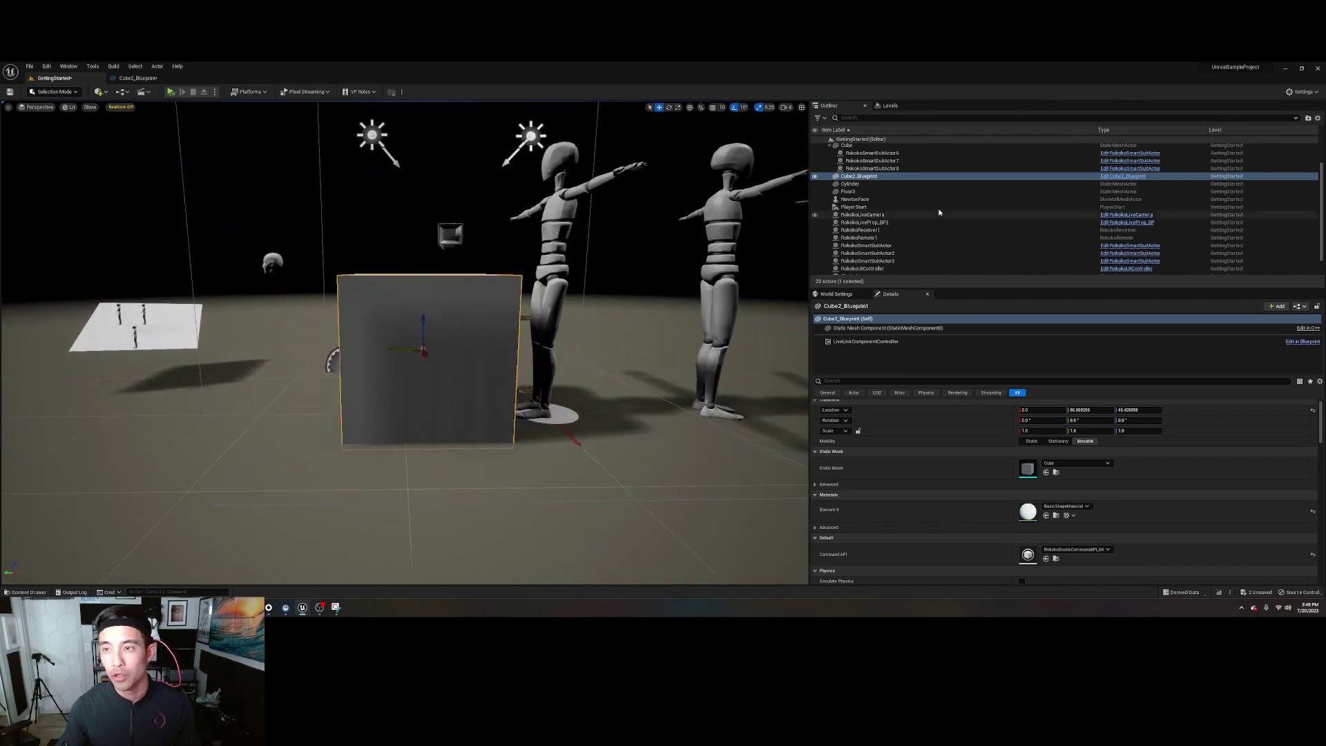
Open Cube2_Blueprint's event graph, disconnect Get Actor Transform from the Tracker node, and move it away to make room
{"action": "left_click", "coordinate": [1116, 176]}
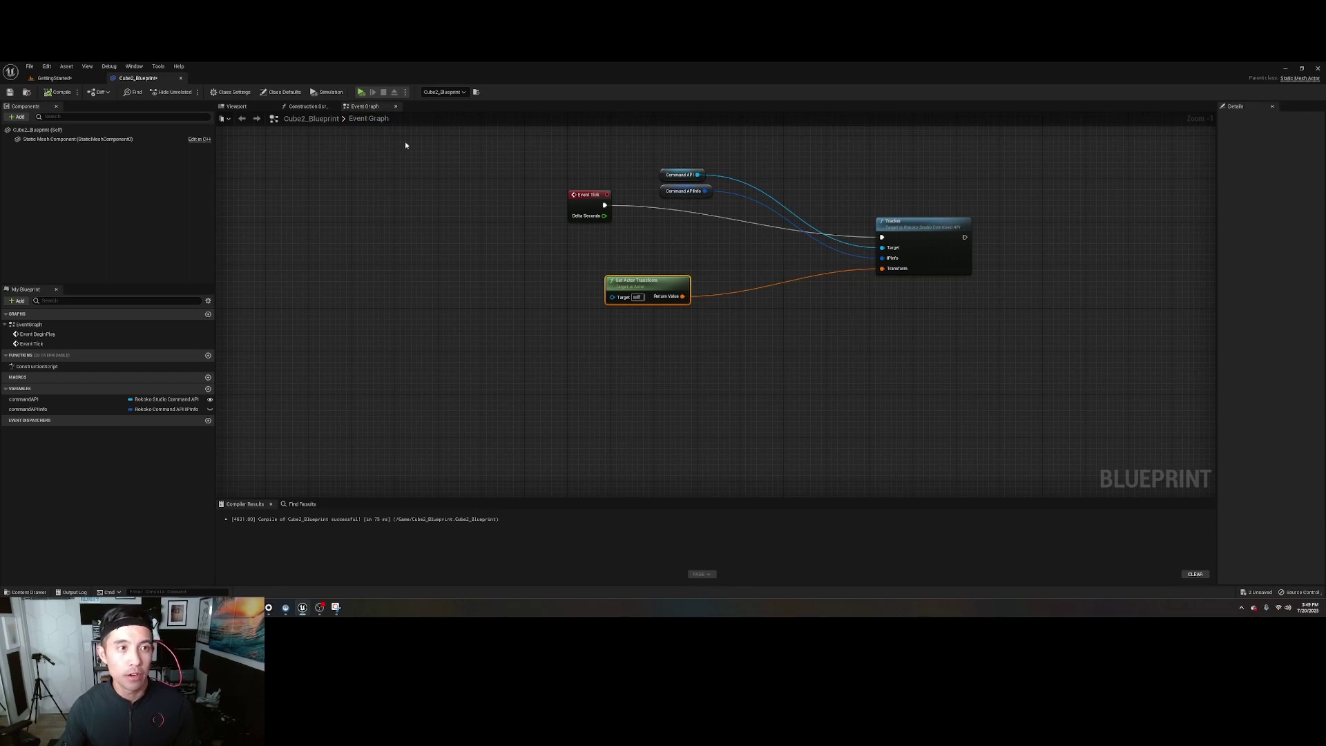
{"action": "right_click_drag", "start_coordinate": [857, 364], "coordinate": [788, 381]}
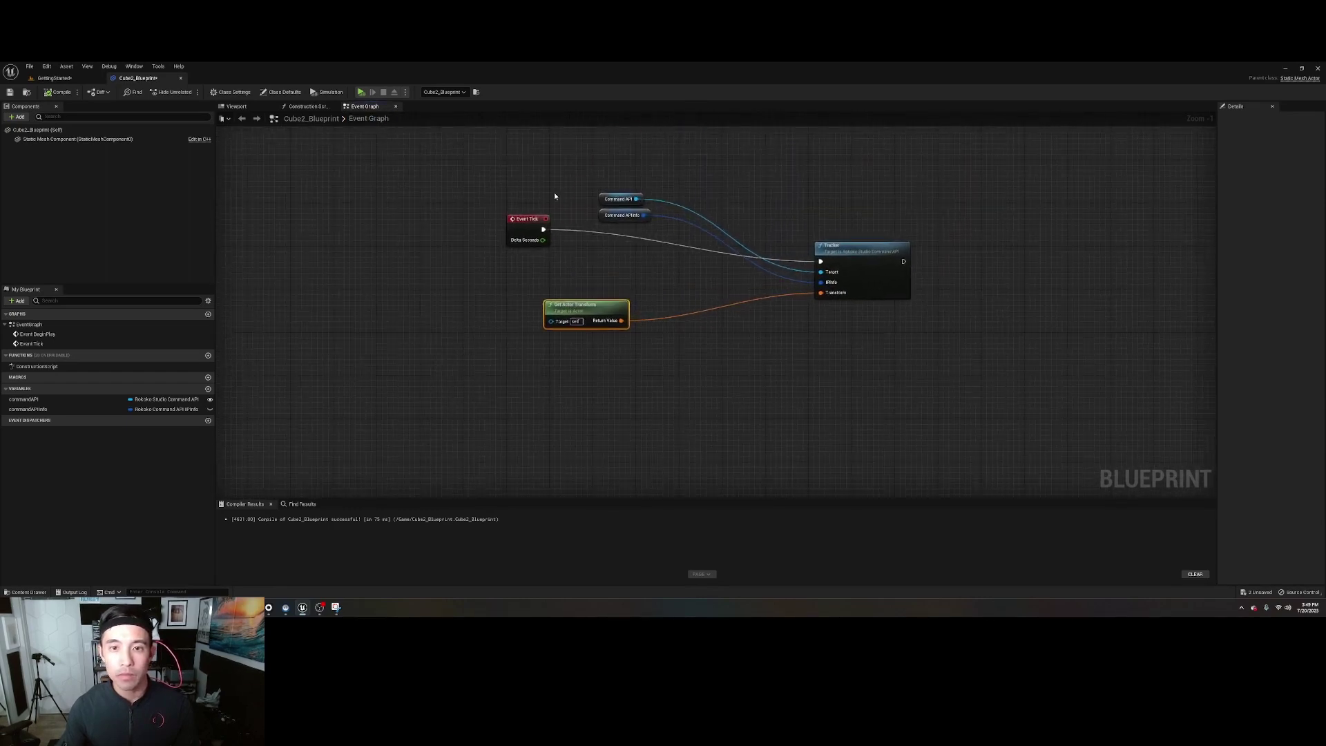
{"action": "left_click_drag", "start_coordinate": [595, 310], "coordinate": [422, 301]}
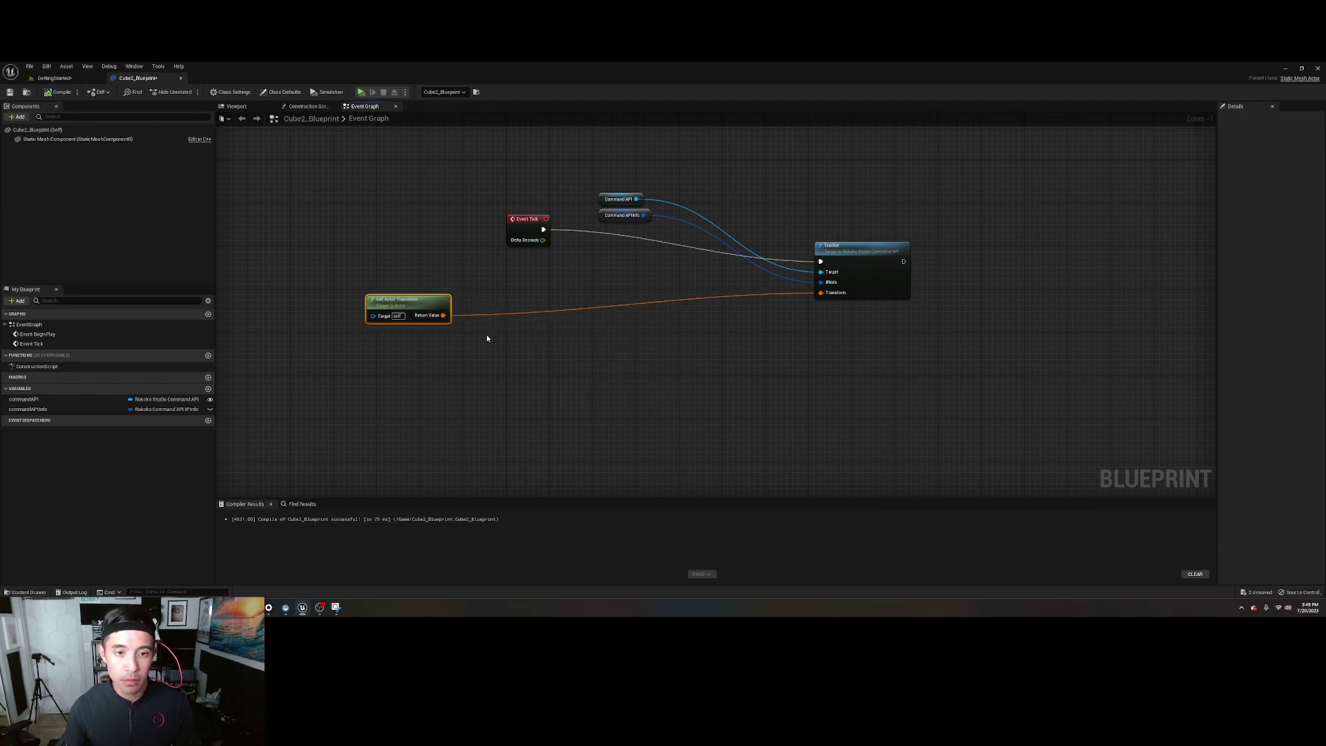
{"action": "left_click", "coordinate": [445, 315], "text": "alt"}
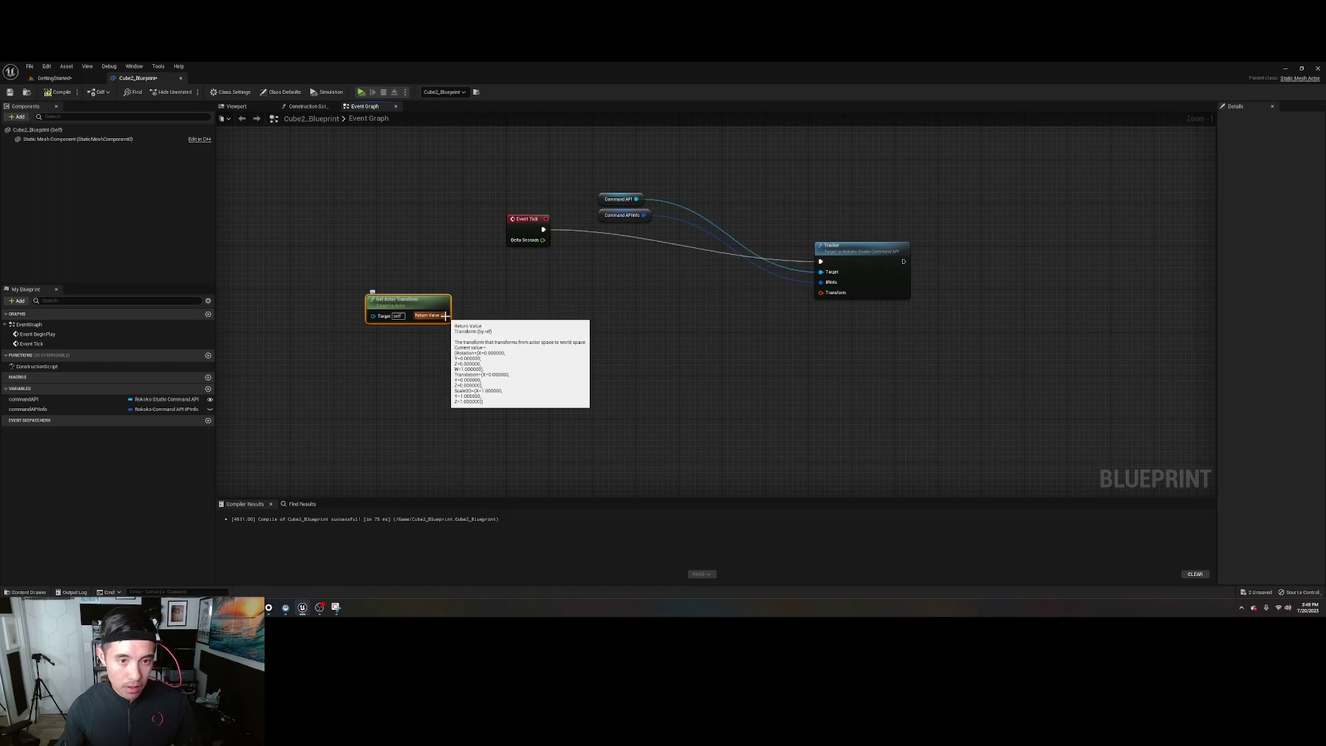
{"action": "left_click_drag", "start_coordinate": [430, 301], "coordinate": [403, 312]}
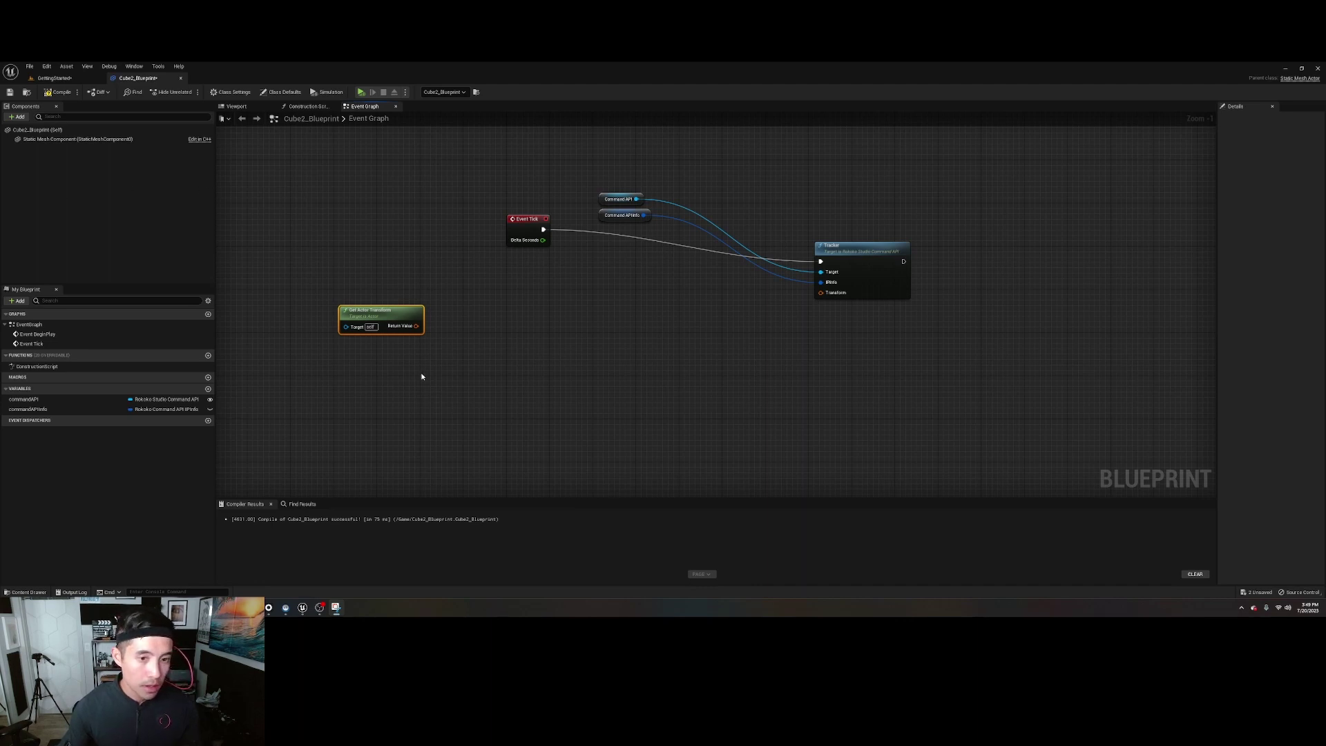
Add a Break Transform node fed by the return value of Get Actor Transform
{"action": "left_click_drag", "start_coordinate": [416, 326], "coordinate": [446, 339]}
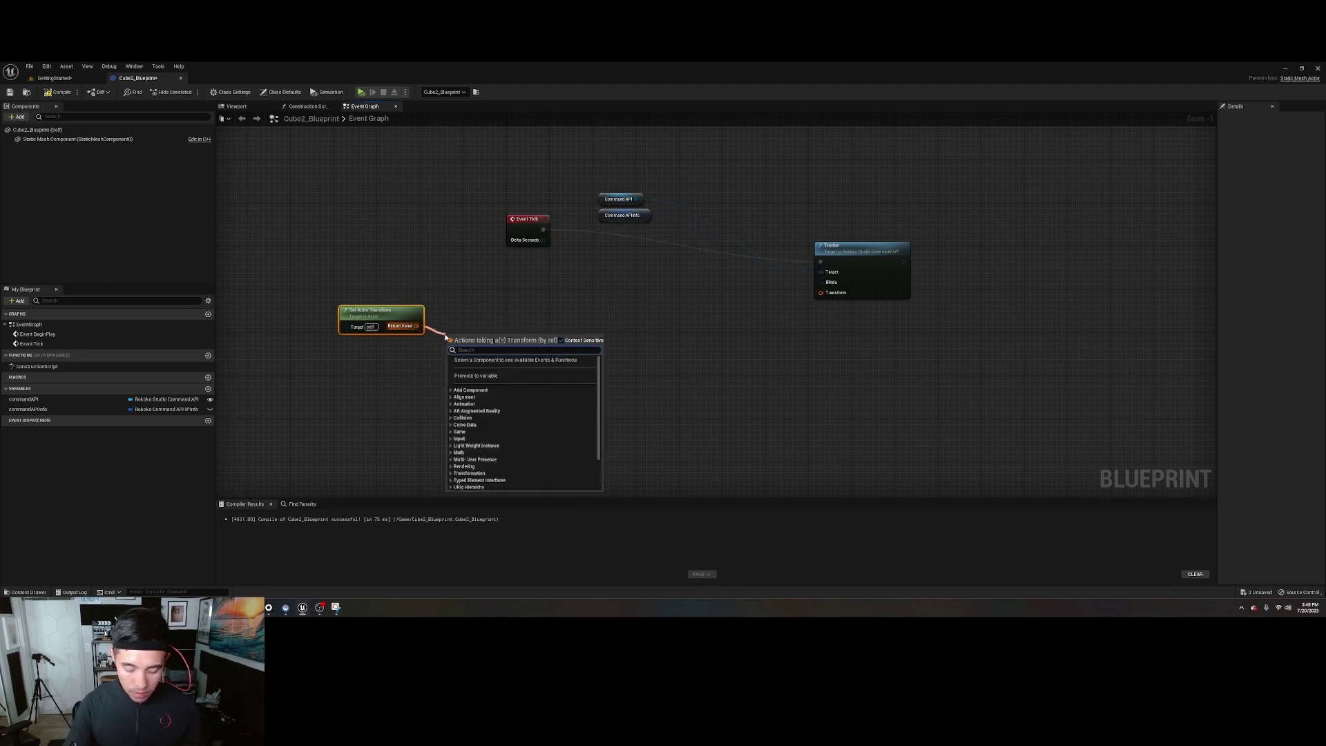
{"action": "type", "text": "break"}
{"action": "key", "text": "Return"}
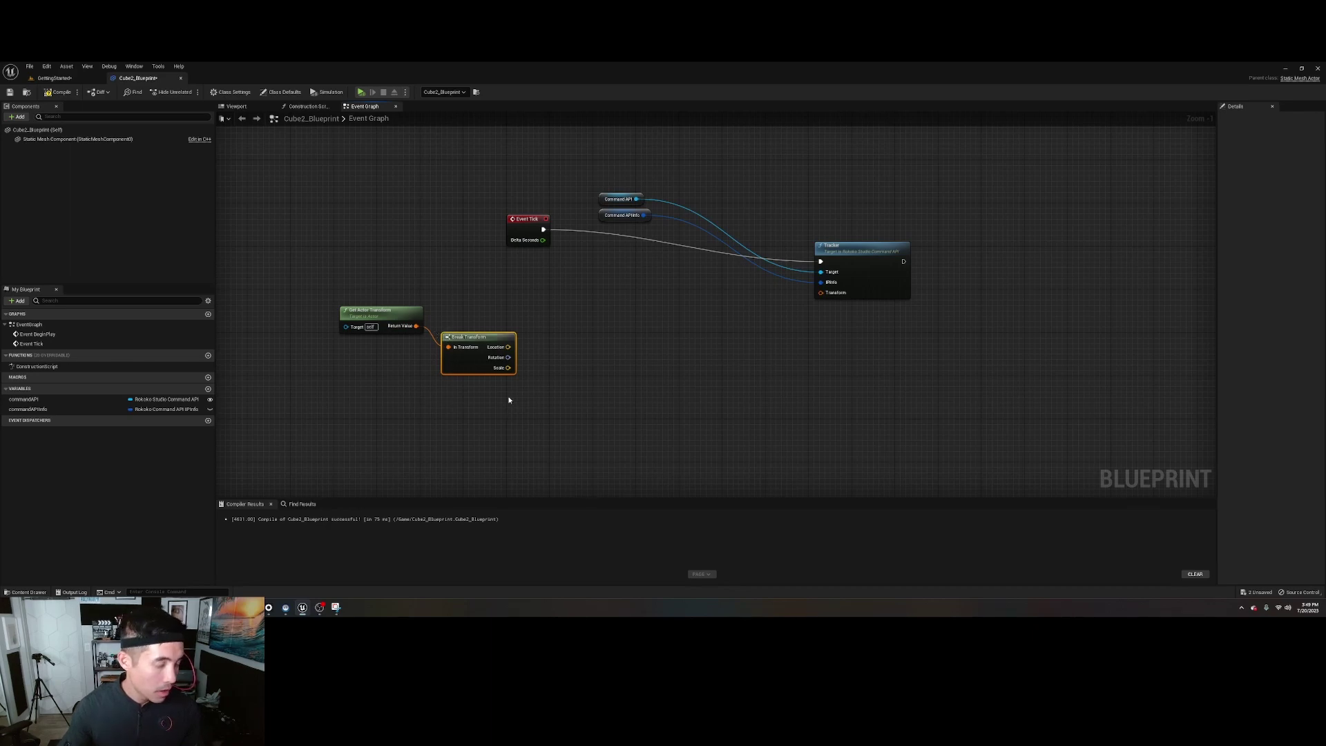
Add a Break Vector 3f node fed by Break Transform's Location and place it close beside that node
{"action": "left_click_drag", "start_coordinate": [512, 352], "coordinate": [568, 333]}
{"action": "type", "text": "break"}
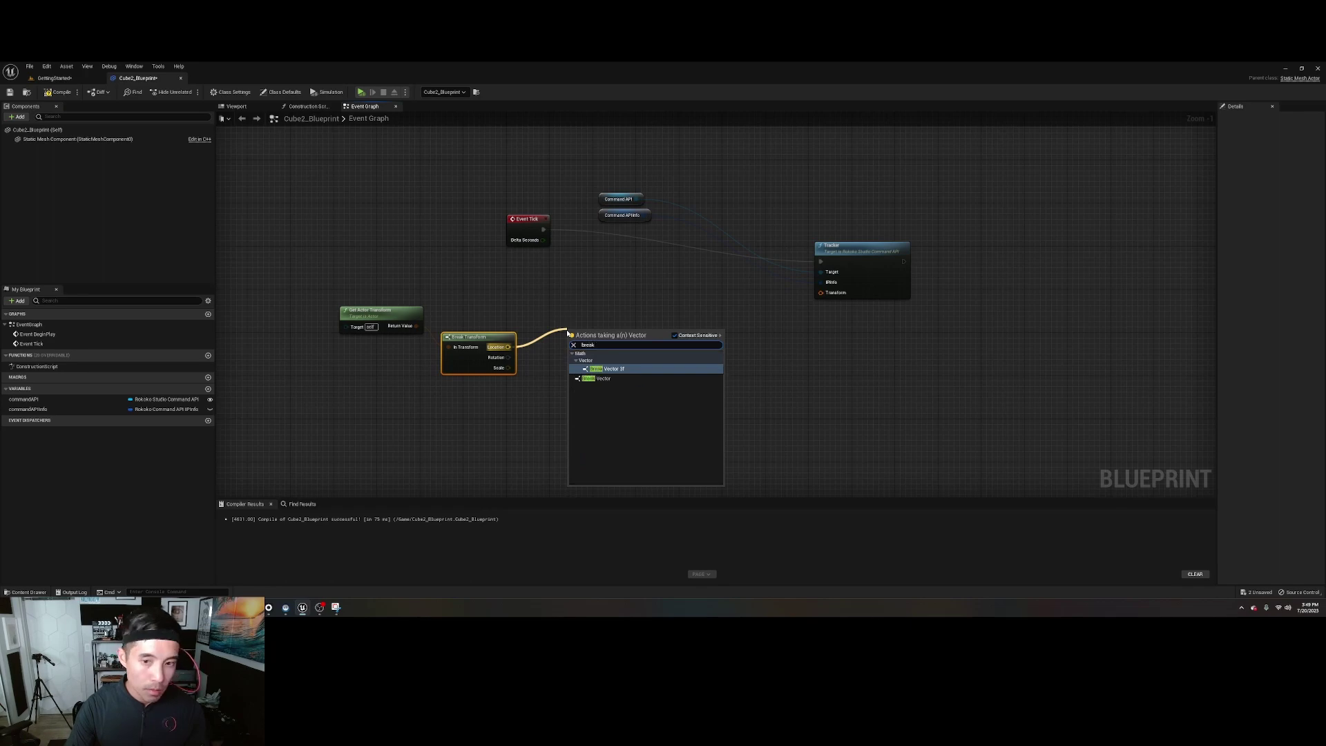
{"action": "left_click", "coordinate": [606, 369]}
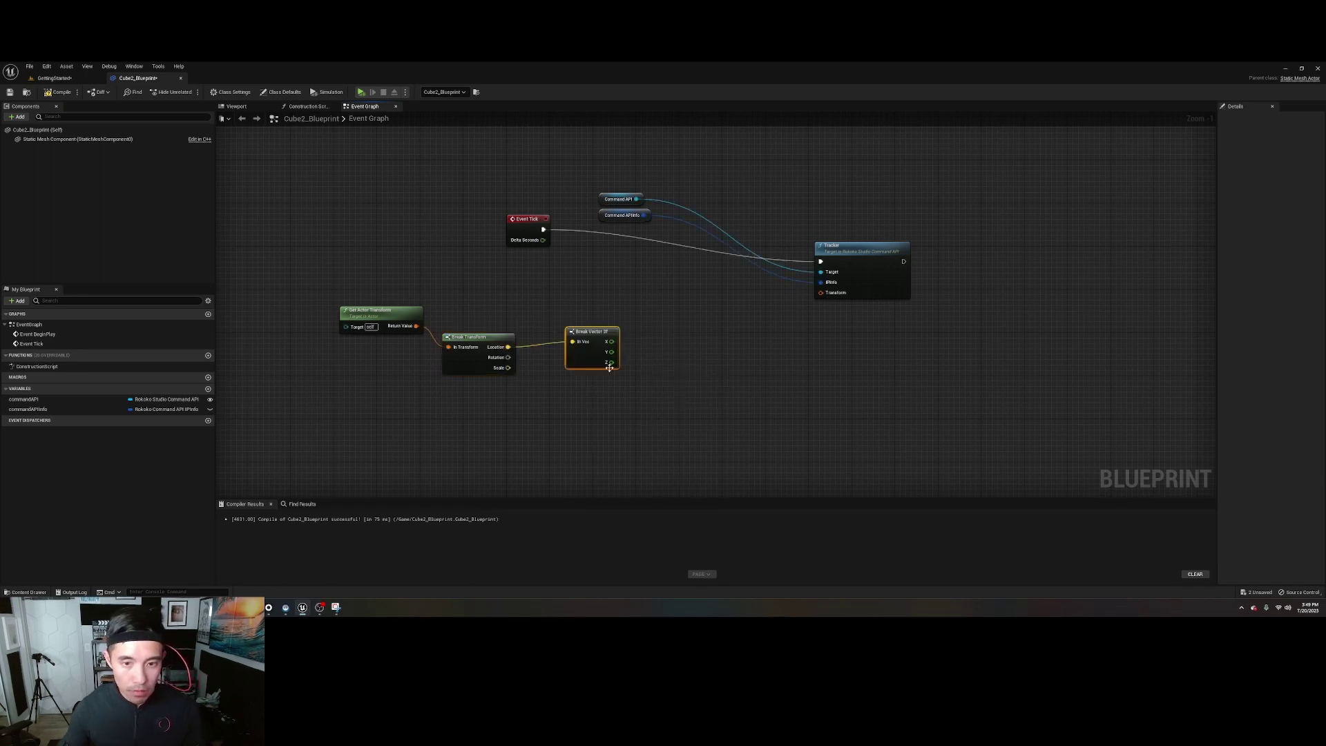
{"action": "mouse_move", "coordinate": [573, 341]}
{"action": "left_mouse_down"}
{"action": "mouse_move", "coordinate": [592, 345]}
{"action": "mouse_move", "coordinate": [579, 331]}
{"action": "left_mouse_up"}
{"action": "left_click", "coordinate": [582, 332]}
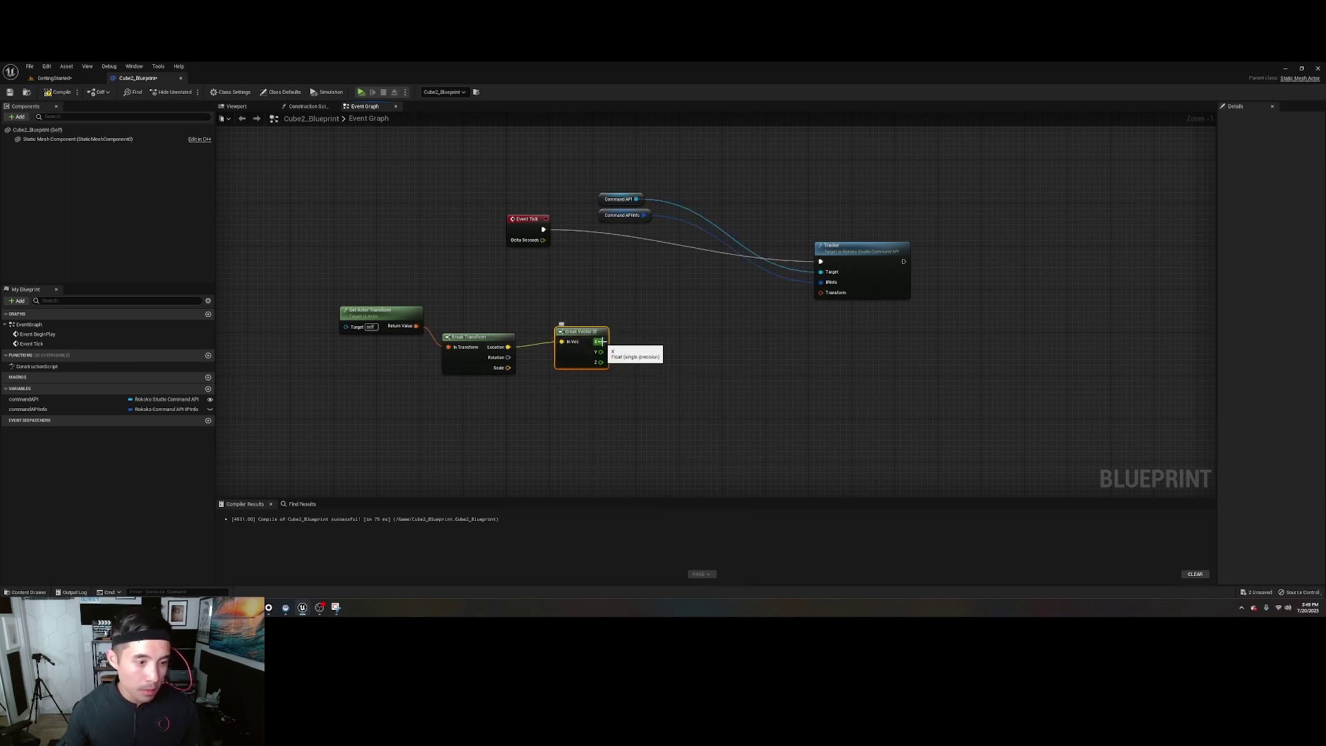
Add a Multiply node to the broken vector's X output and set its second factor to -1
{"action": "left_click_drag", "start_coordinate": [599, 342], "coordinate": [670, 331]}
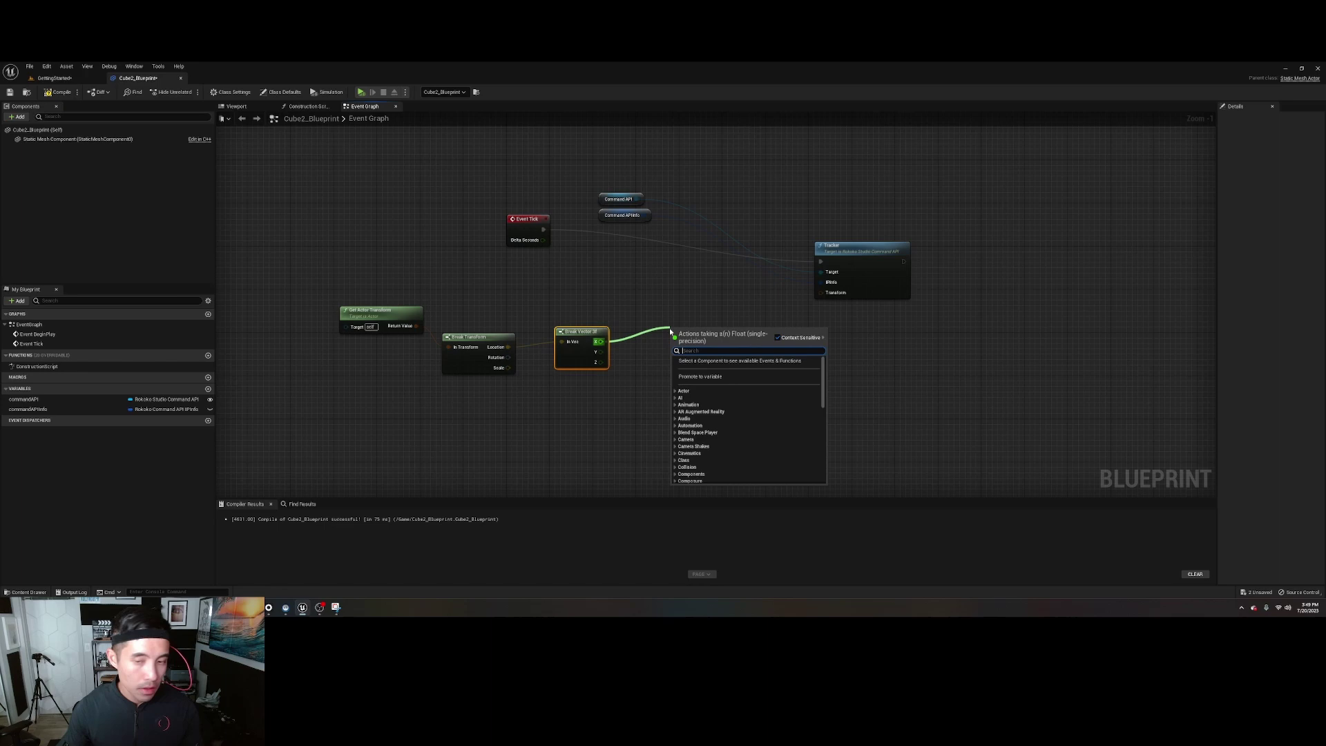
{"action": "type", "text": "mul"}
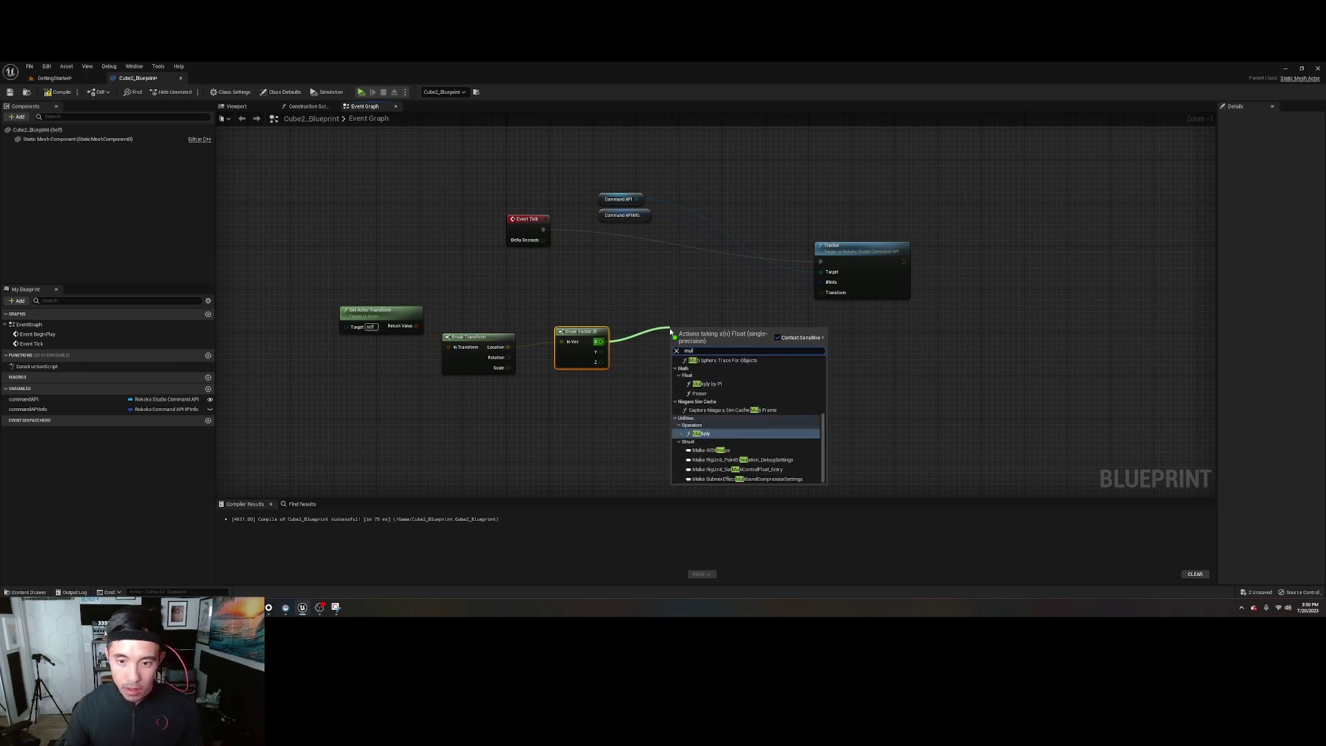
{"action": "left_click", "coordinate": [701, 434]}
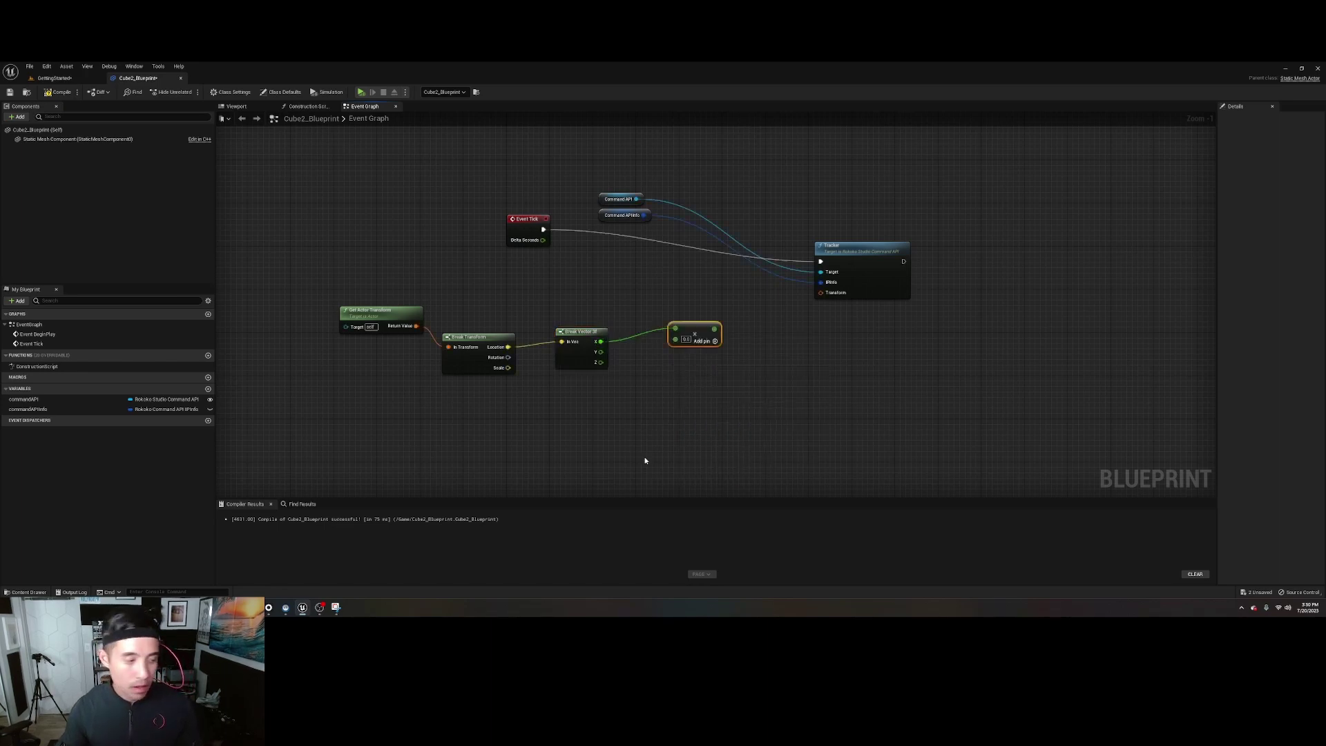
{"action": "left_click", "coordinate": [687, 341]}
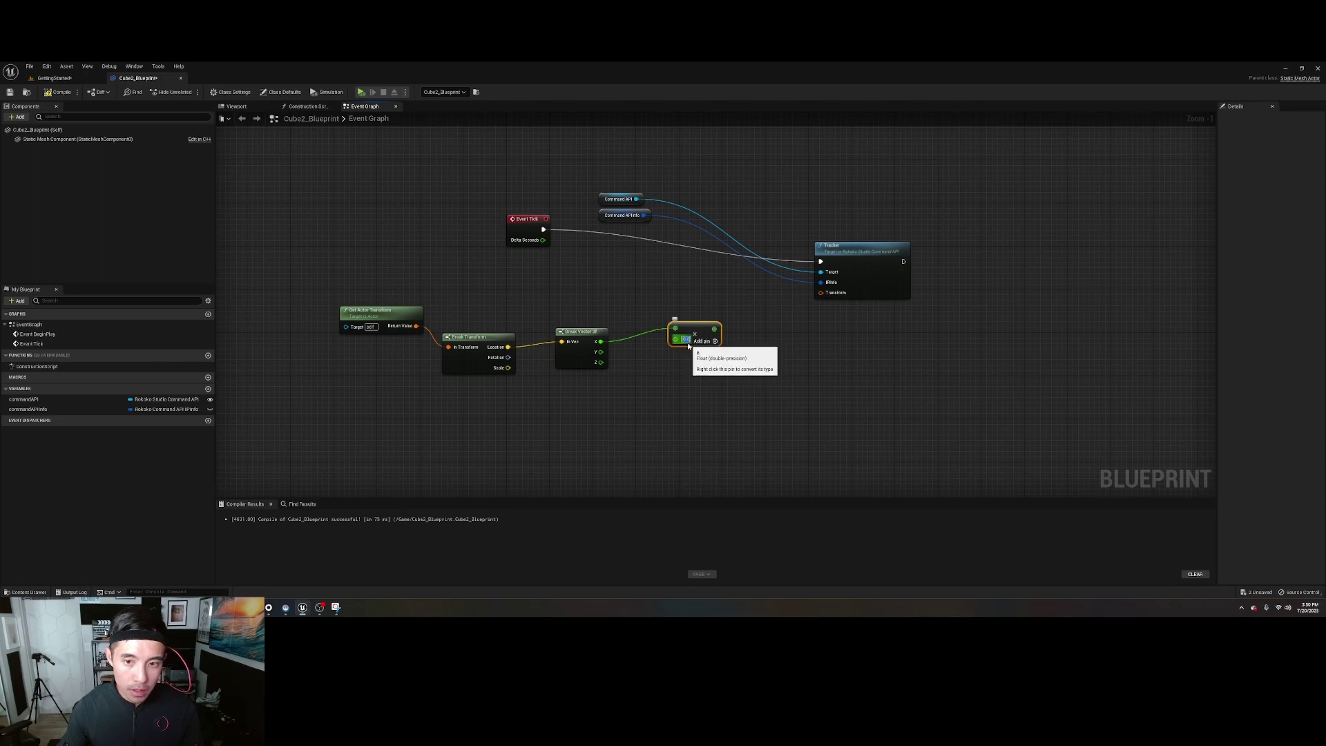
{"action": "type", "text": "-1"}
{"action": "key", "text": "Return"}
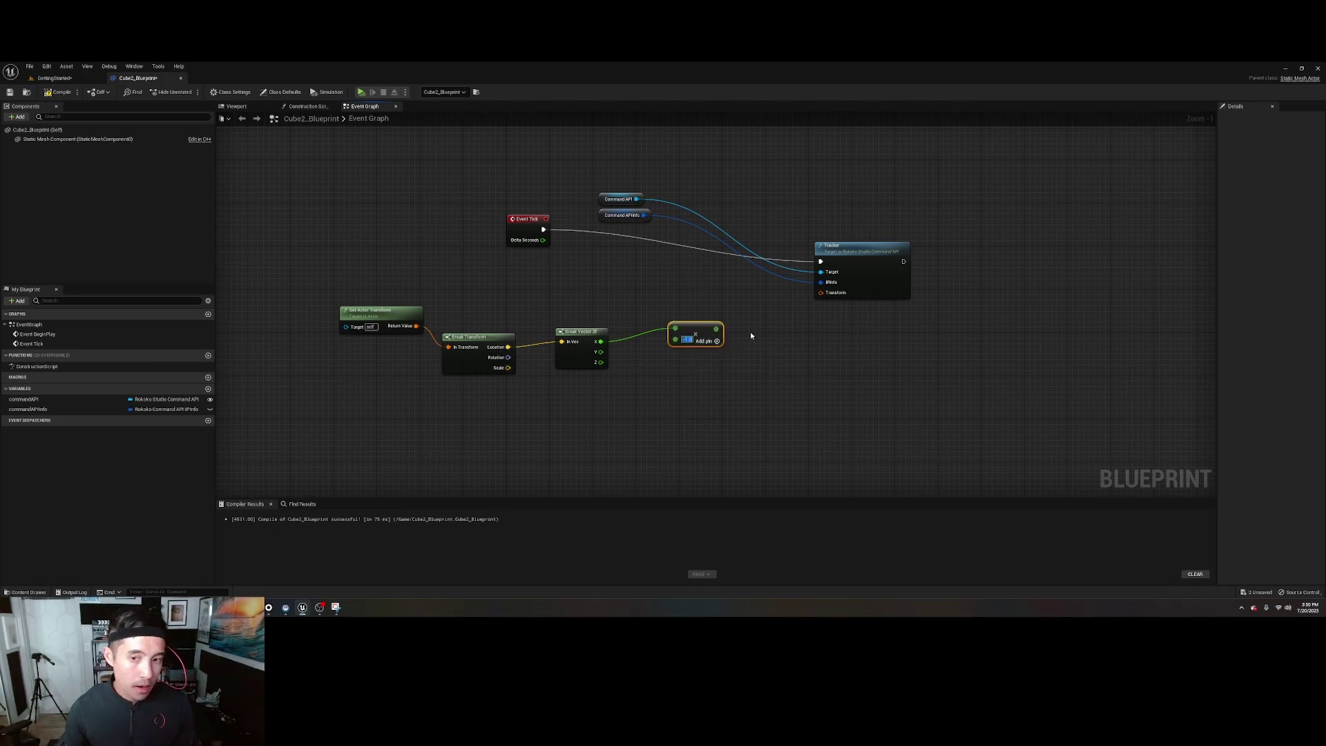
Feed the multiplied value into the X of a new Make Vector node and move the Tracker node farther along
{"action": "left_click_drag", "start_coordinate": [717, 329], "coordinate": [753, 378]}
{"action": "type", "text": "make vector"}
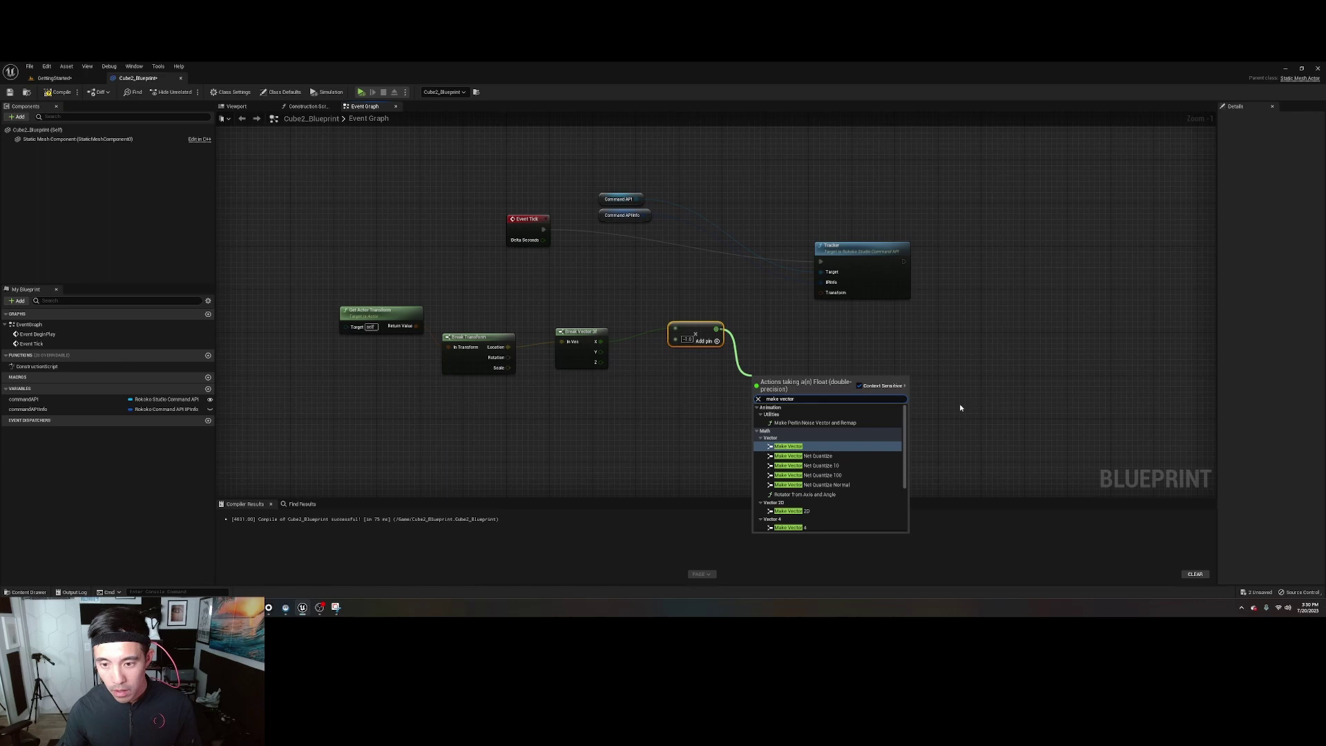
{"action": "left_click", "coordinate": [804, 447]}
{"action": "left_click_drag", "start_coordinate": [863, 247], "coordinate": [950, 258]}
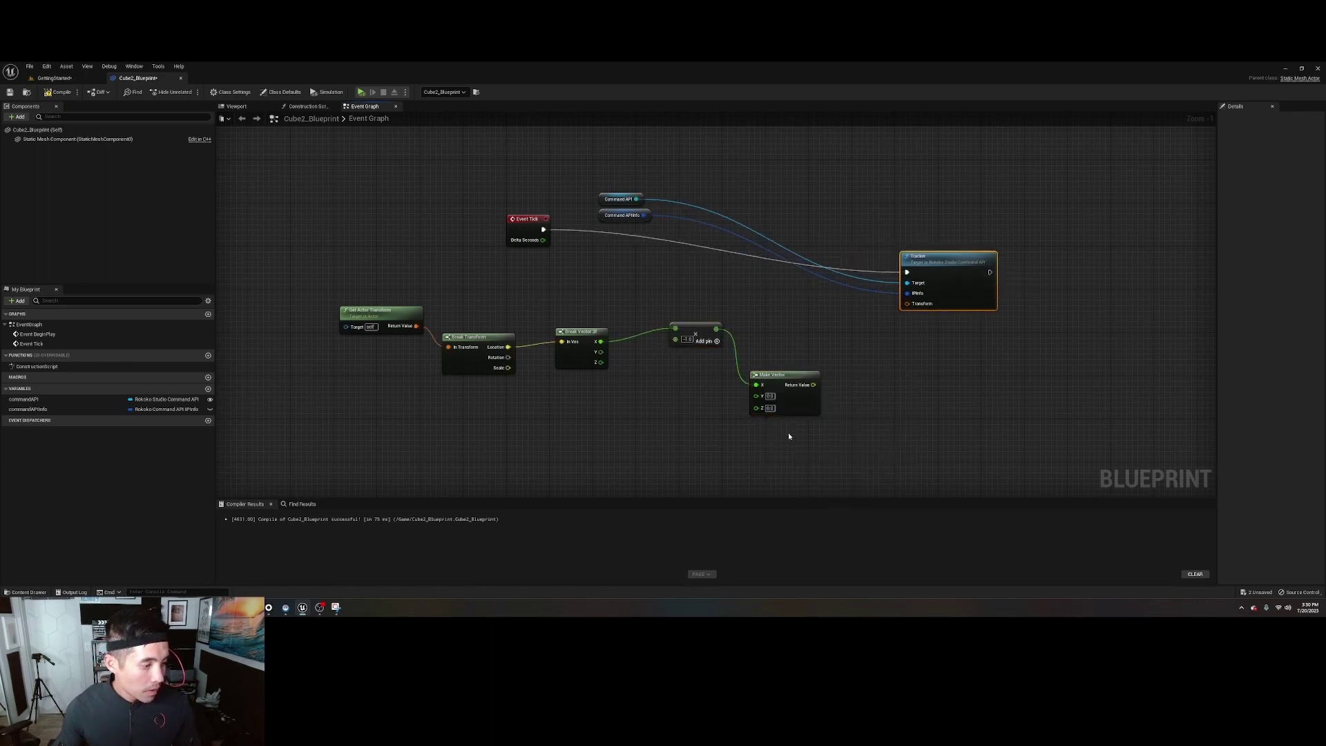
Add a Make Transform node with its Location fed by Make Vector's return value
{"action": "left_click_drag", "start_coordinate": [813, 385], "coordinate": [872, 391]}
{"action": "type", "text": "make"}
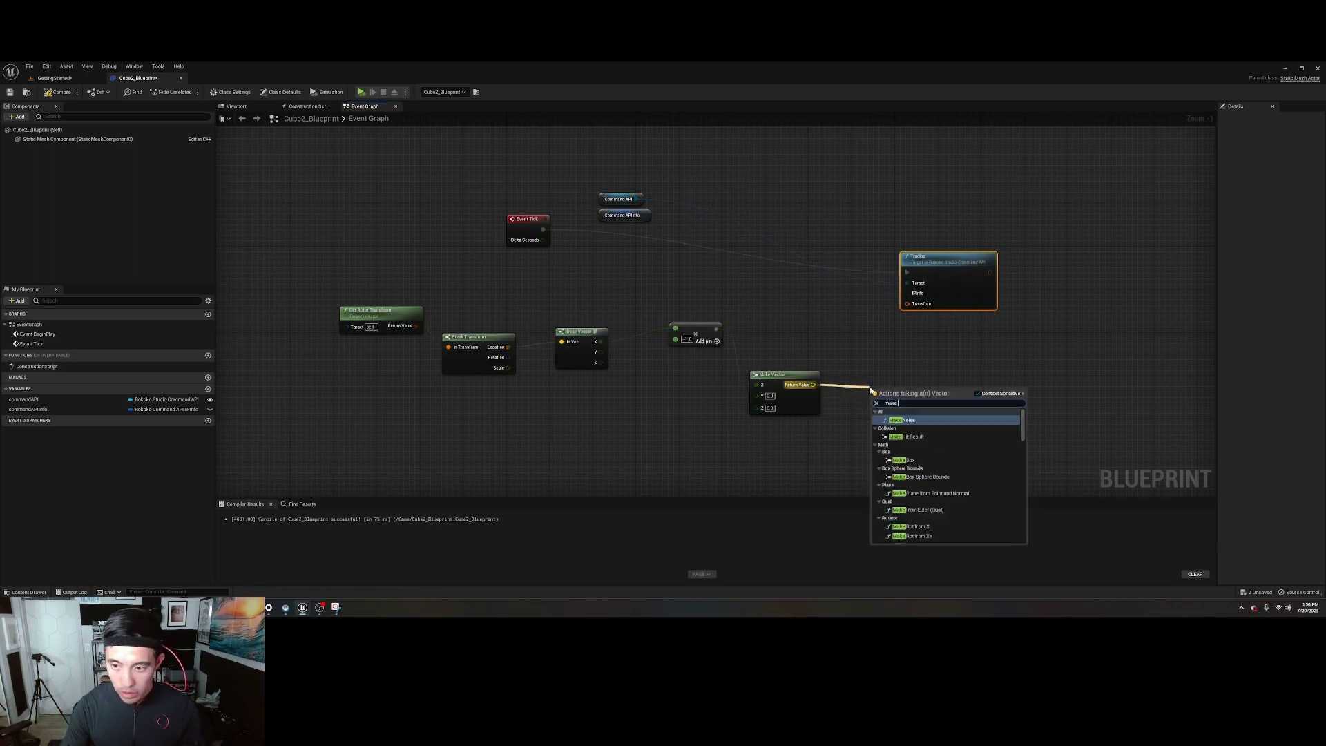
{"action": "type", "text": " tra"}
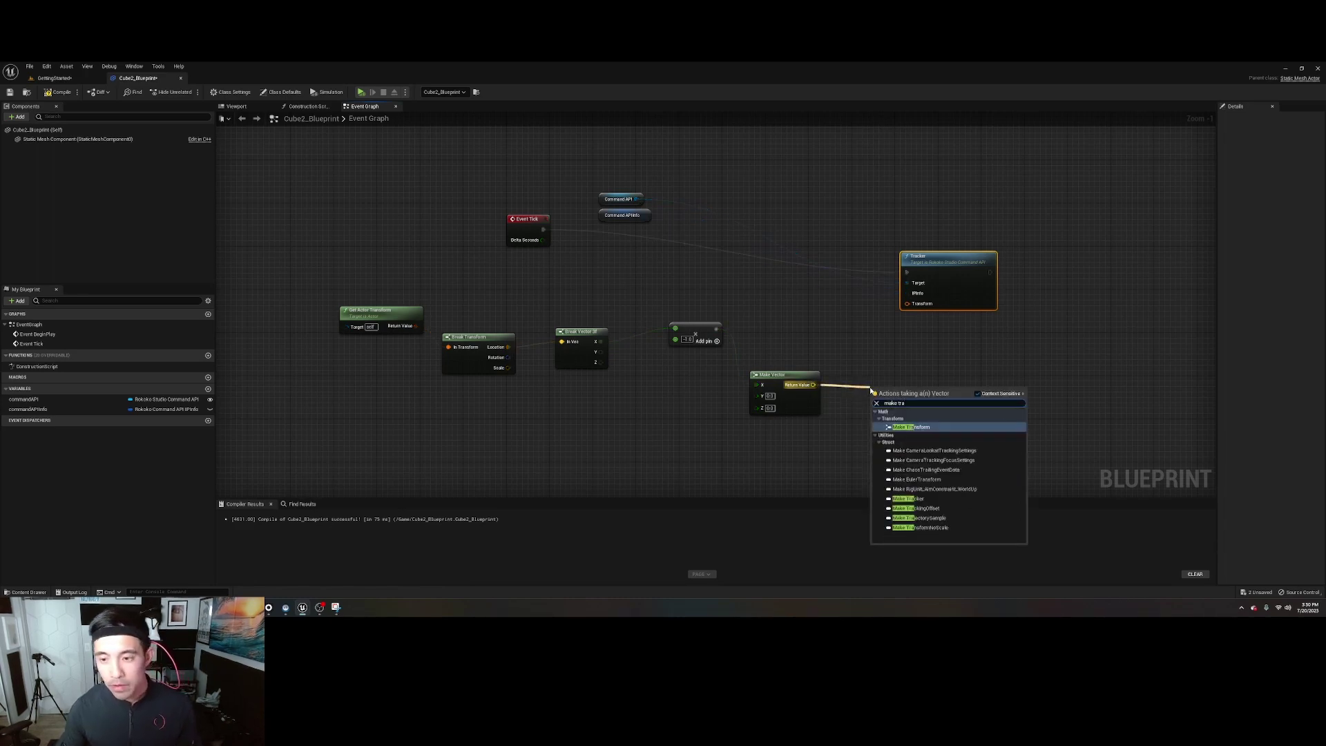
{"action": "left_click", "coordinate": [913, 428]}
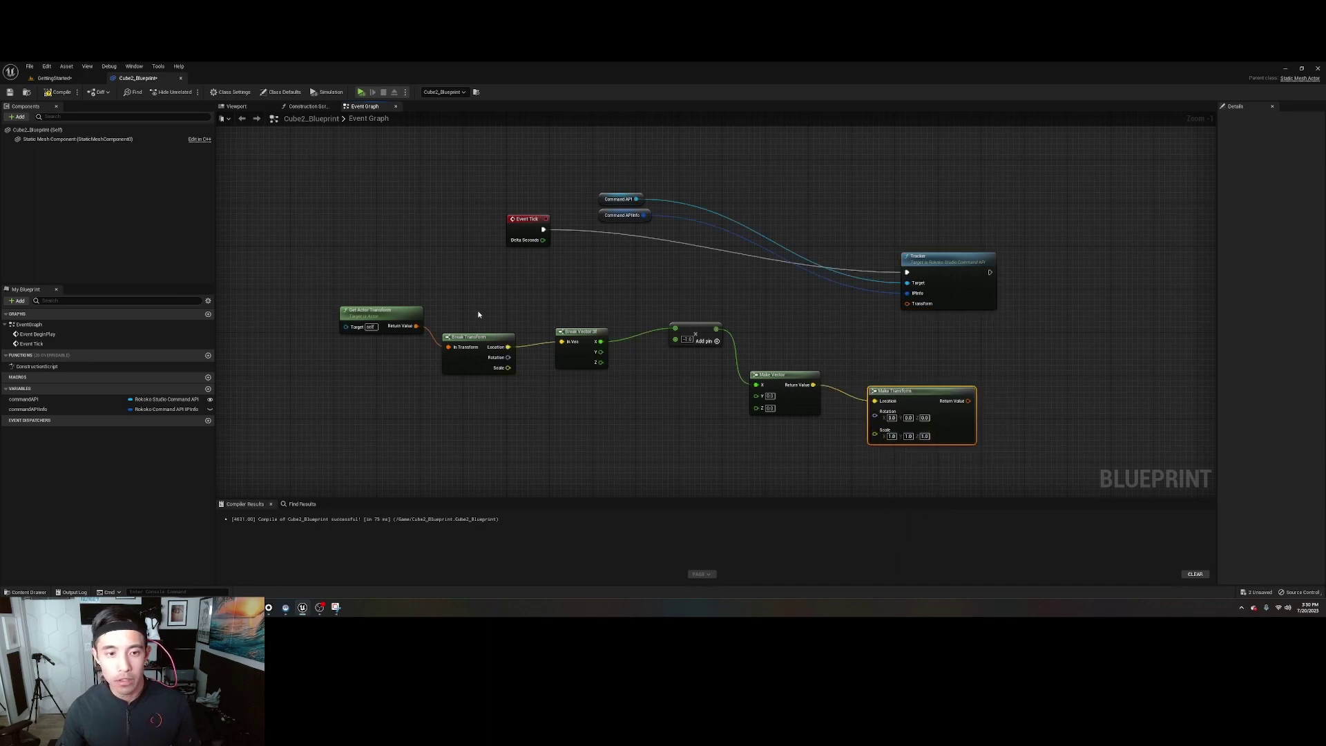
Spread the transform-chain nodes out in a row and connect Make Transform's return value to the Tracker node's Transform input
{"action": "left_click_drag", "start_coordinate": [478, 315], "coordinate": [730, 399]}
{"action": "left_click_drag", "start_coordinate": [411, 318], "coordinate": [336, 312]}
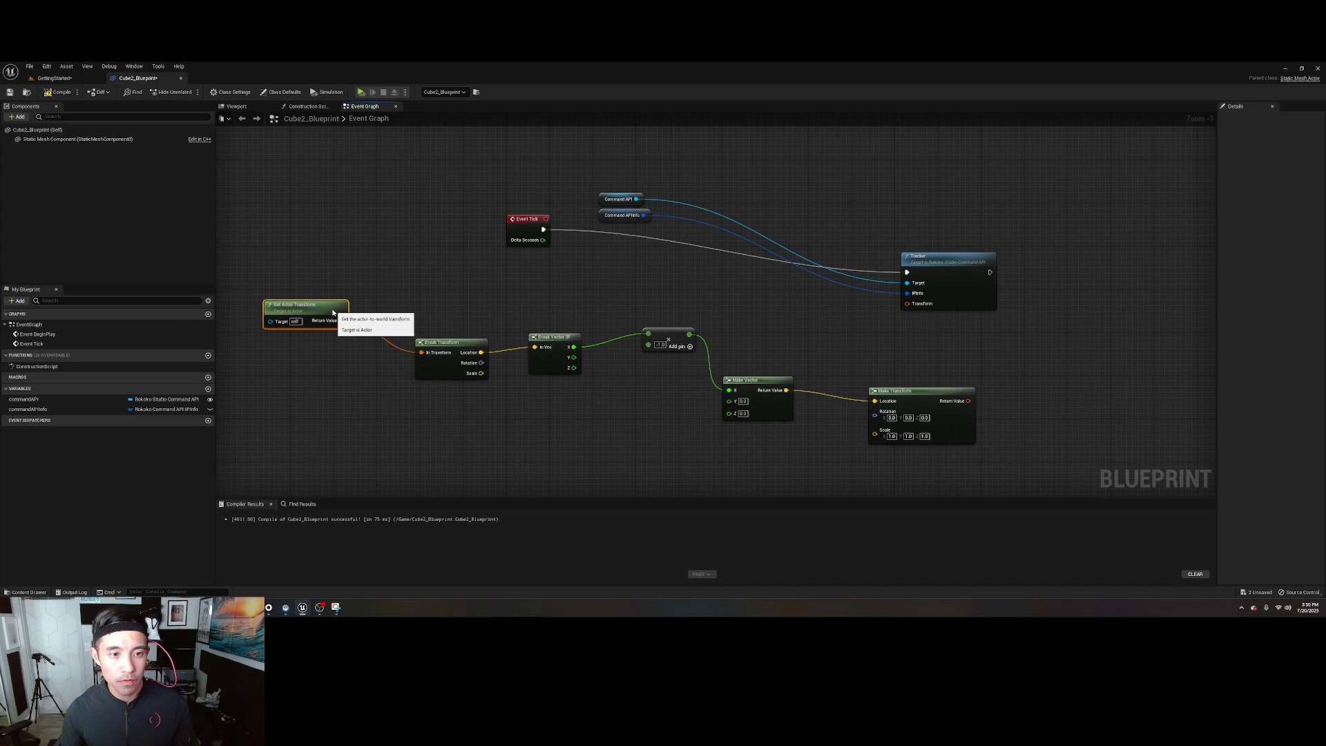
{"action": "left_click_drag", "start_coordinate": [783, 345], "coordinate": [444, 434]}
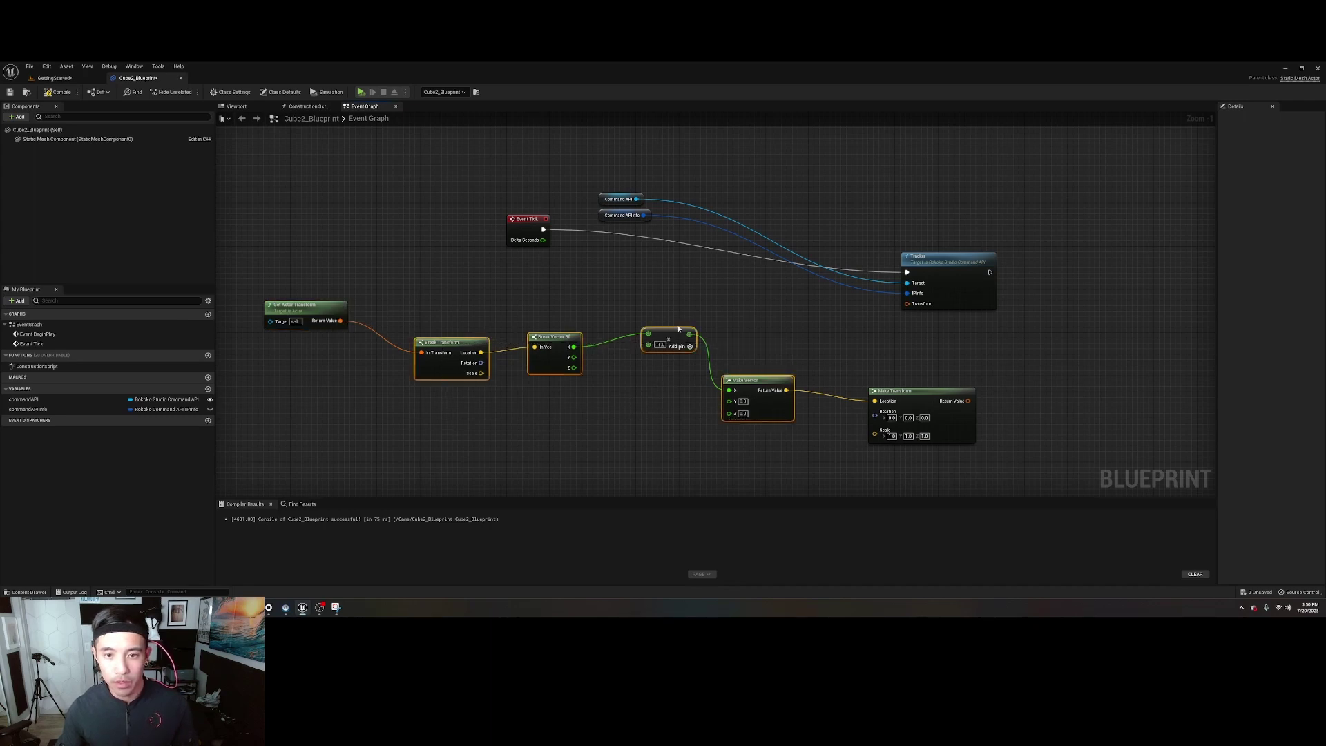
{"action": "left_click_drag", "start_coordinate": [668, 333], "coordinate": [631, 302]}
{"action": "left_click_drag", "start_coordinate": [965, 408], "coordinate": [907, 304]}
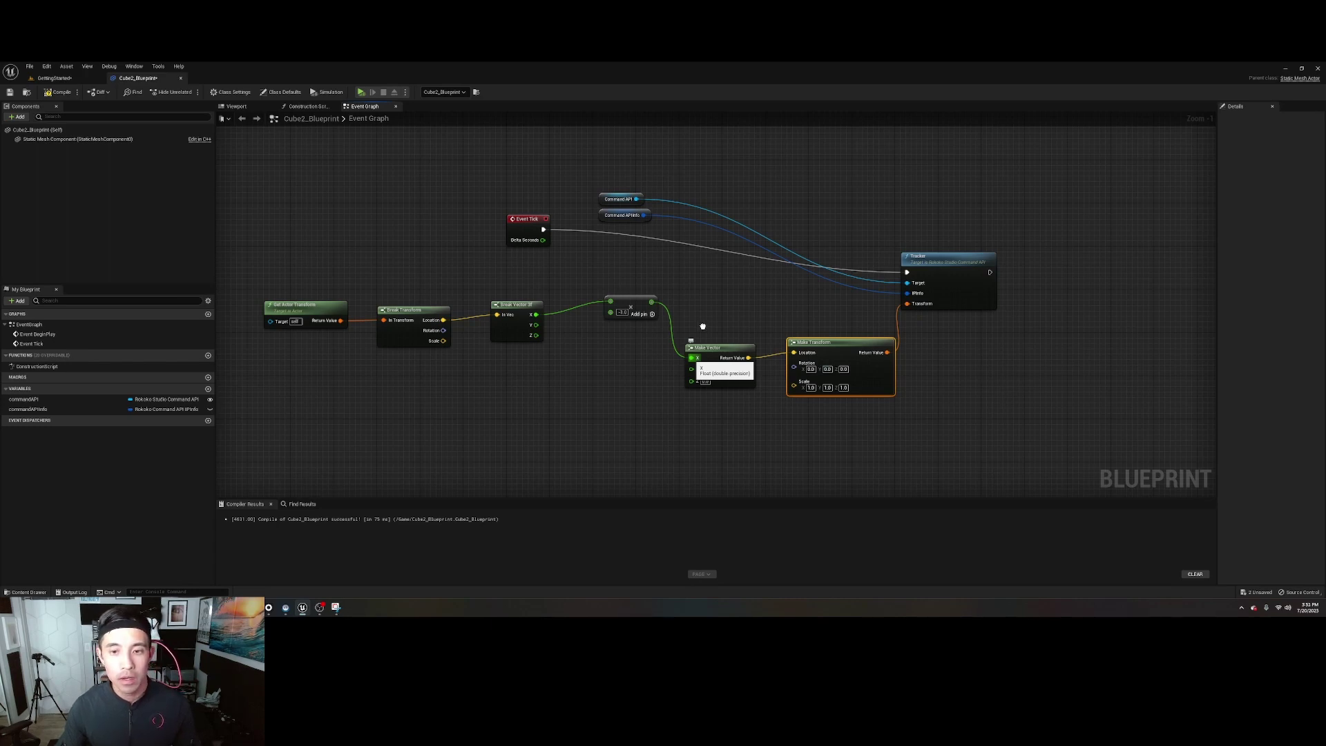
{"action": "left_click", "coordinate": [300, 609]}
{"action": "left_click", "coordinate": [299, 611]}
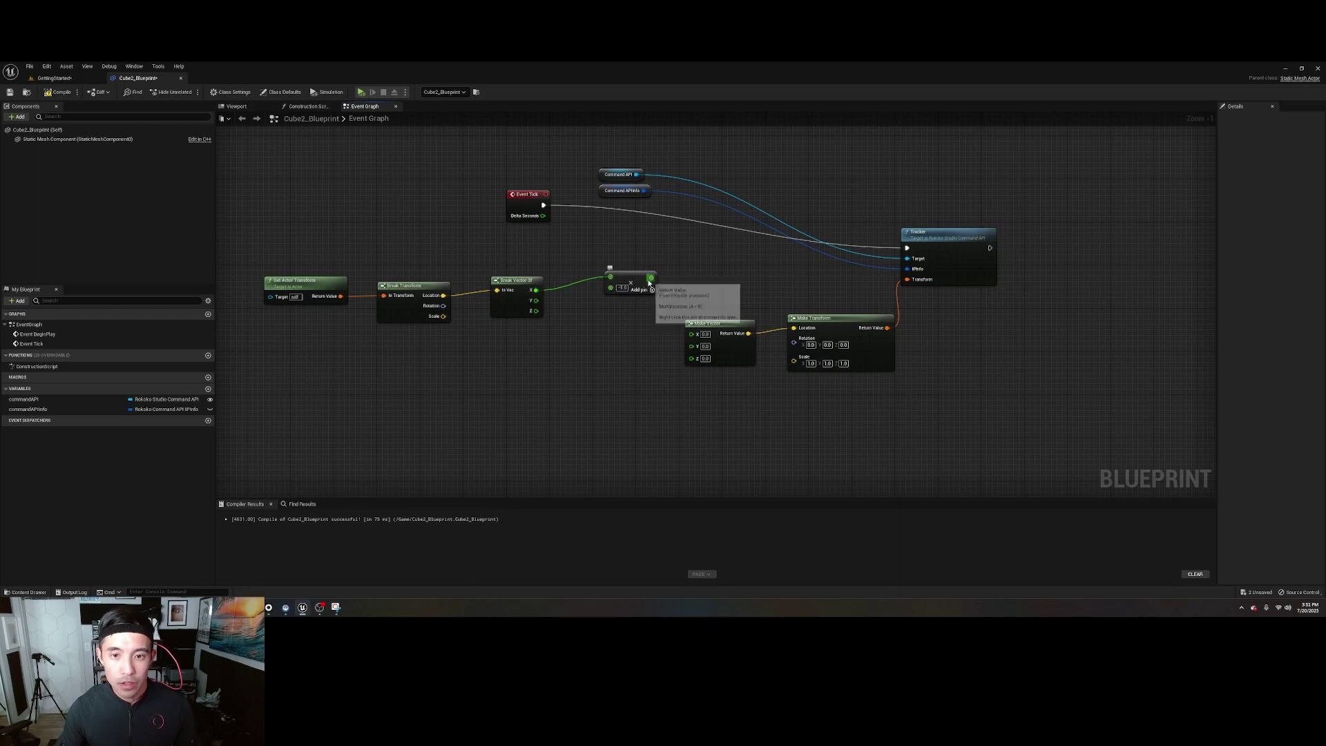
Feed Multiply's result into Make Vector's Y, the broken vector's Y into Make Vector's X, and its Z into Z
{"action": "left_click_drag", "start_coordinate": [652, 277], "coordinate": [690, 345]}
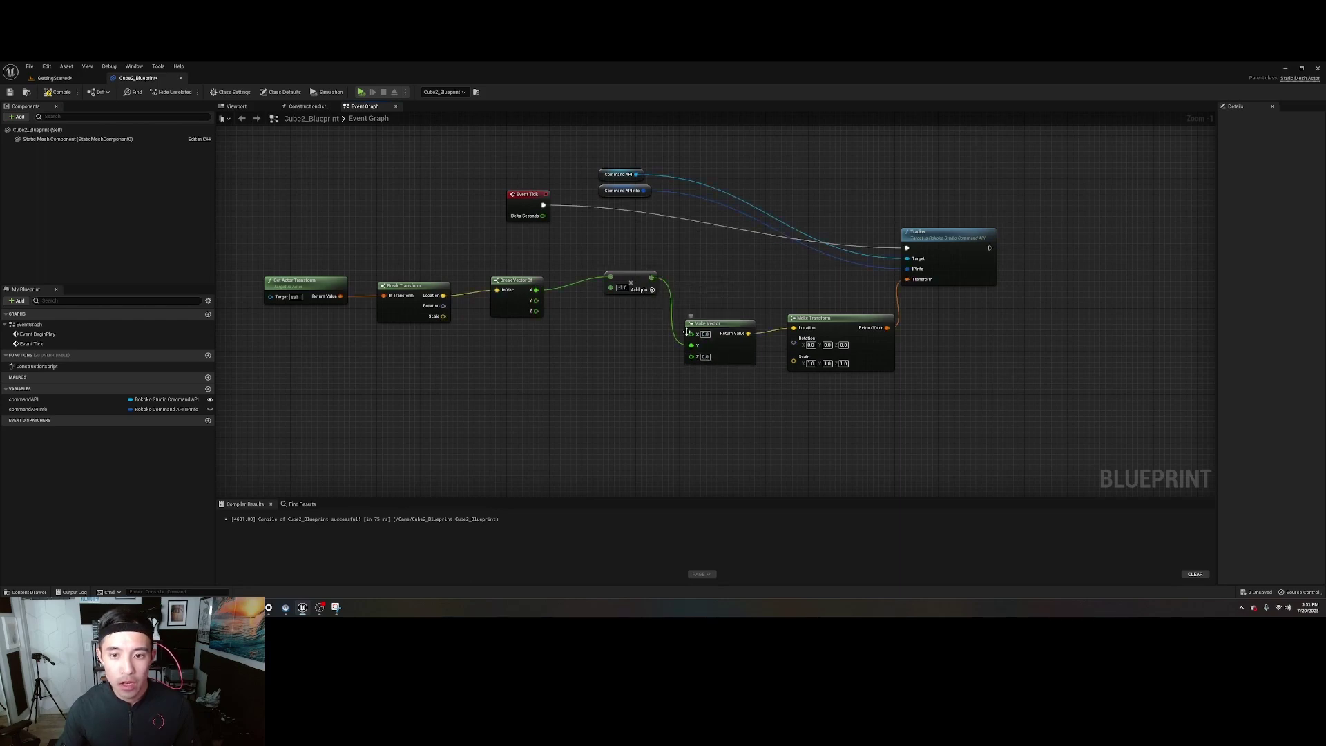
{"action": "left_click_drag", "start_coordinate": [626, 283], "coordinate": [604, 293]}
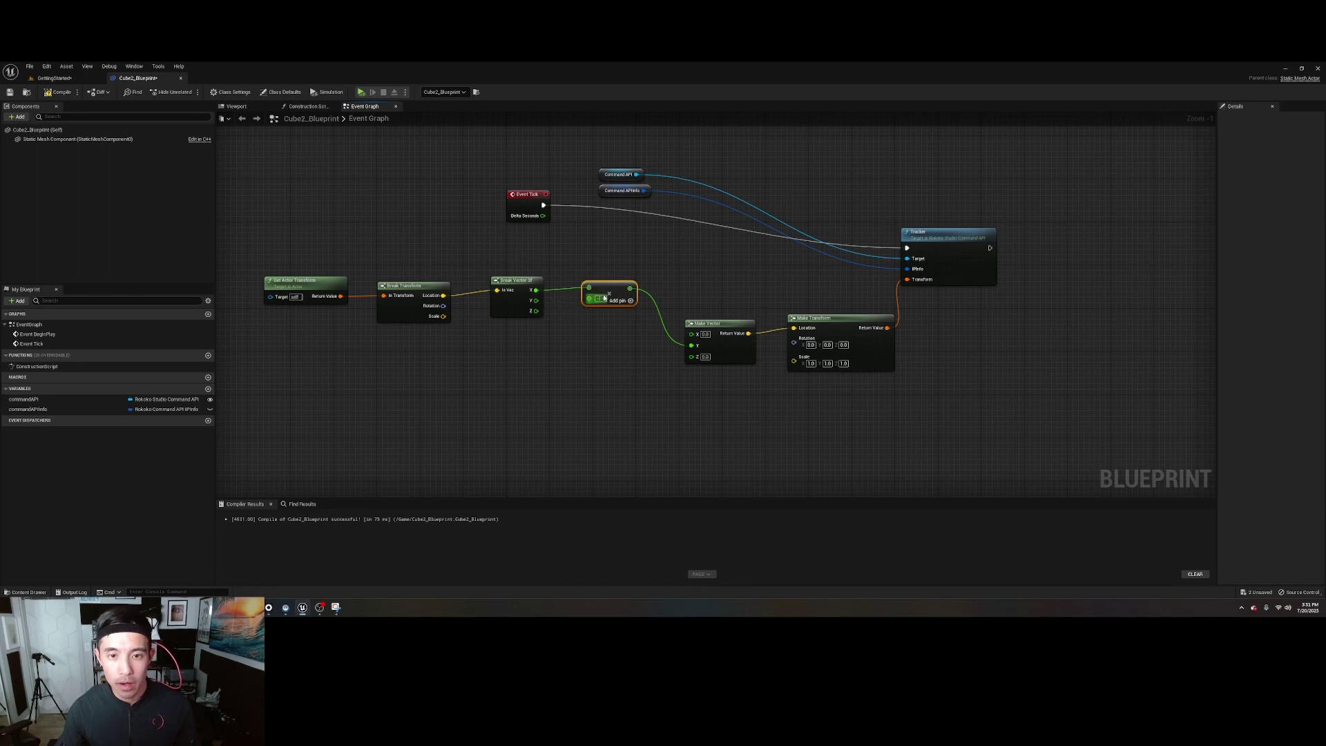
{"action": "left_click_drag", "start_coordinate": [606, 291], "coordinate": [606, 285]}
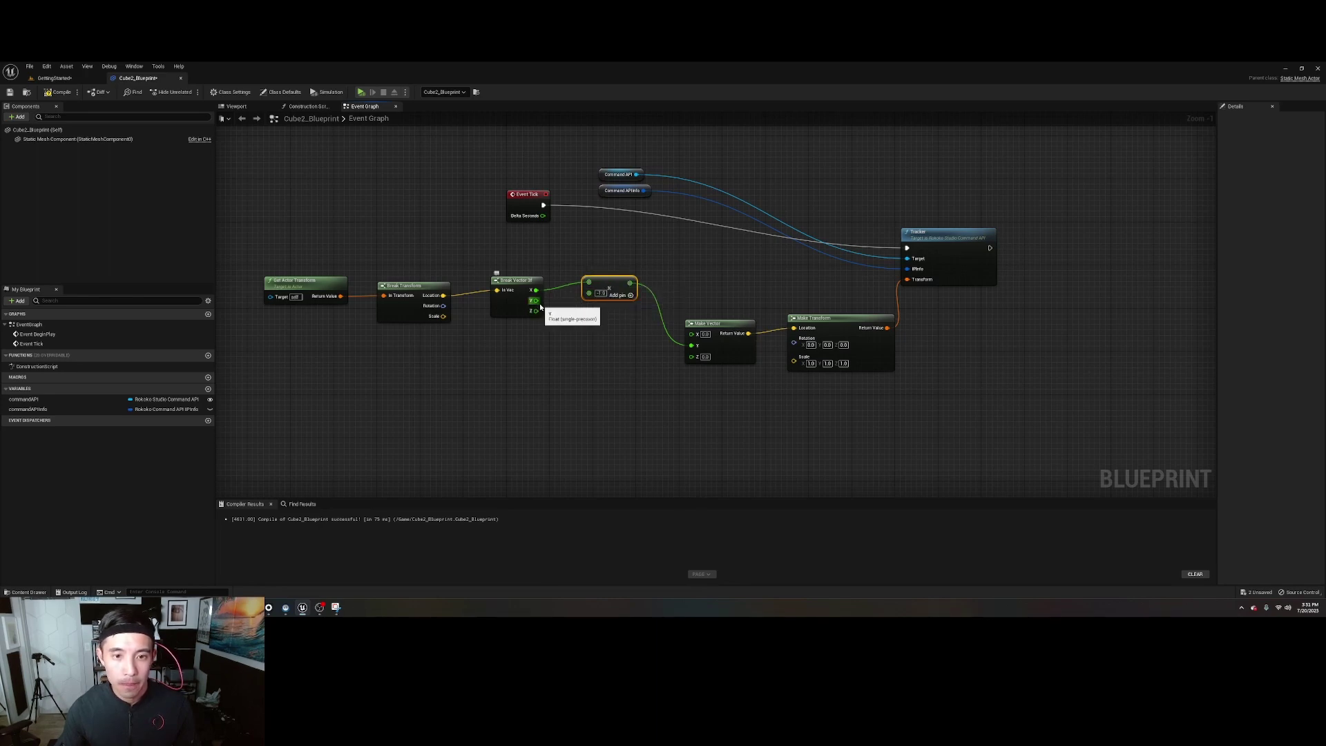
{"action": "left_click_drag", "start_coordinate": [538, 302], "coordinate": [692, 344]}
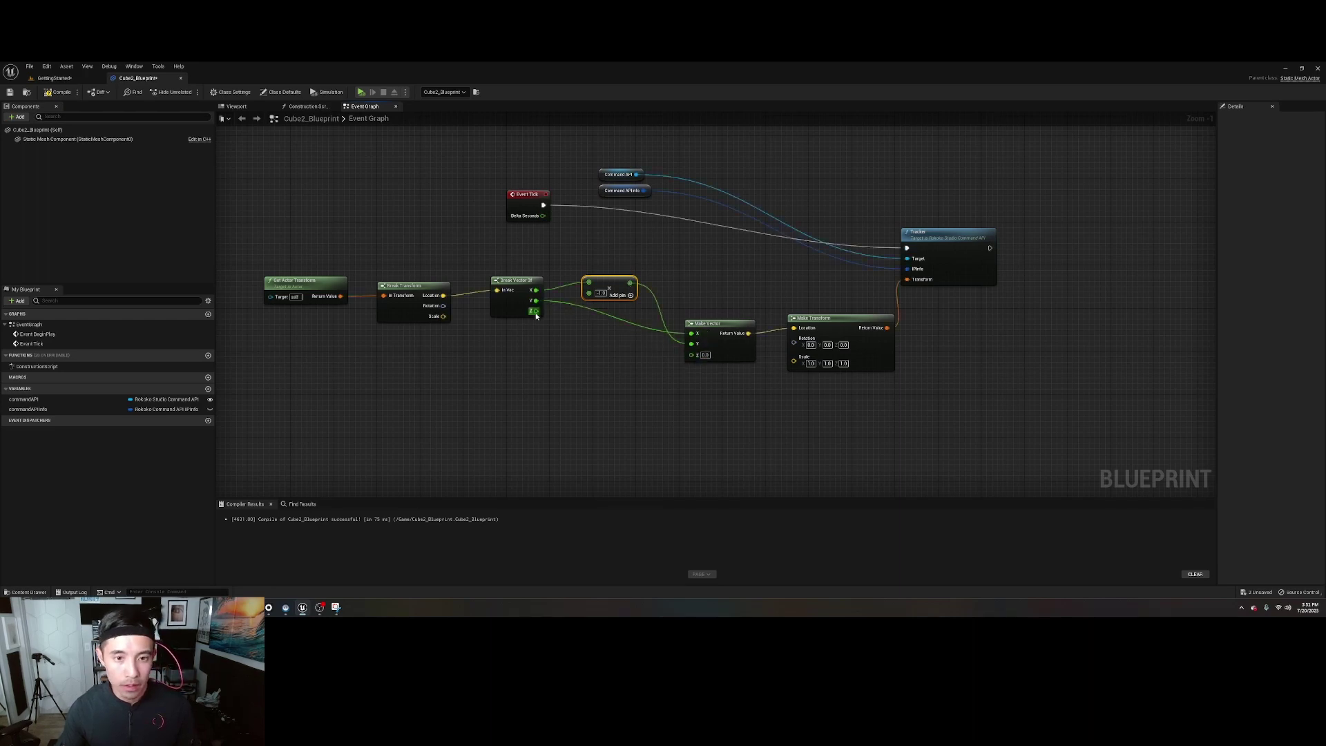
{"action": "left_click_drag", "start_coordinate": [537, 312], "coordinate": [692, 358]}
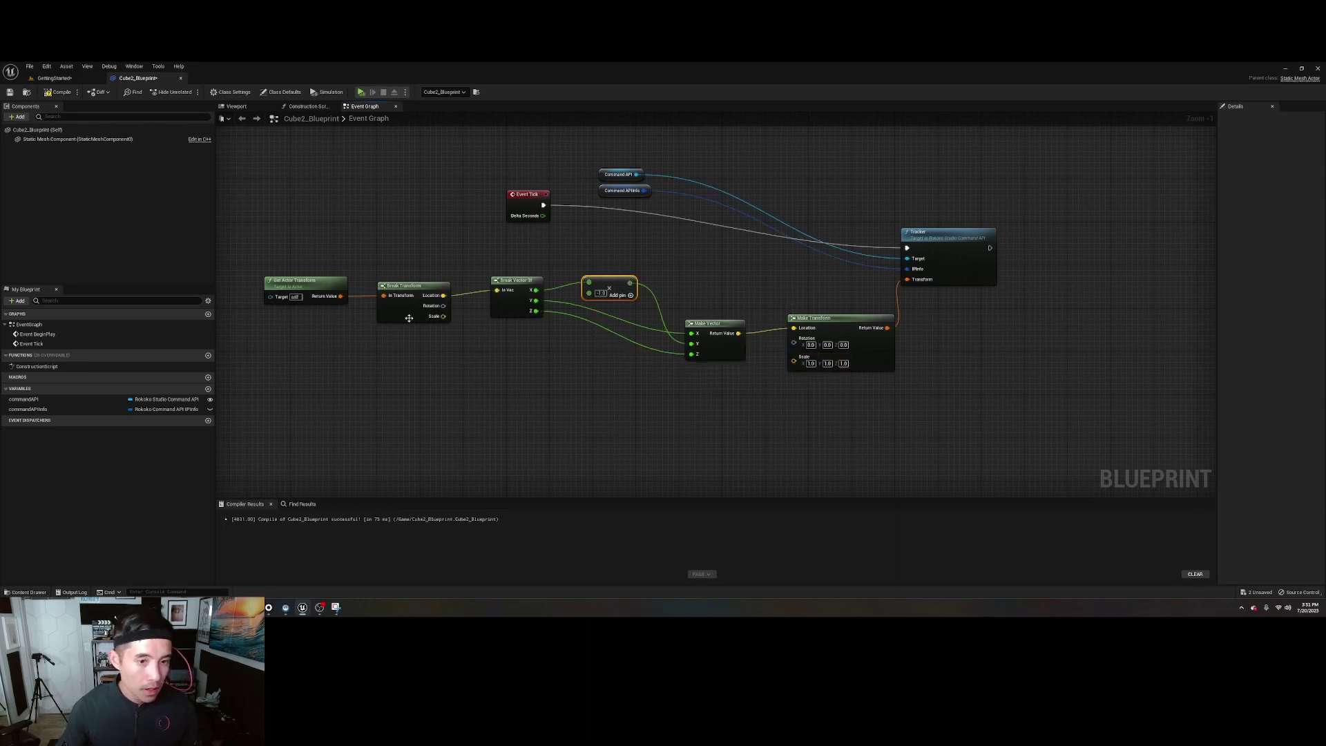
Connect Break Transform's Rotation to Make Transform's Rotation, and line up Make Vector and Multiply with the Break Vector node
{"action": "left_click_drag", "start_coordinate": [443, 305], "coordinate": [793, 339]}
{"action": "left_click_drag", "start_coordinate": [712, 323], "coordinate": [722, 279]}
{"action": "left_click_drag", "start_coordinate": [609, 280], "coordinate": [615, 268]}
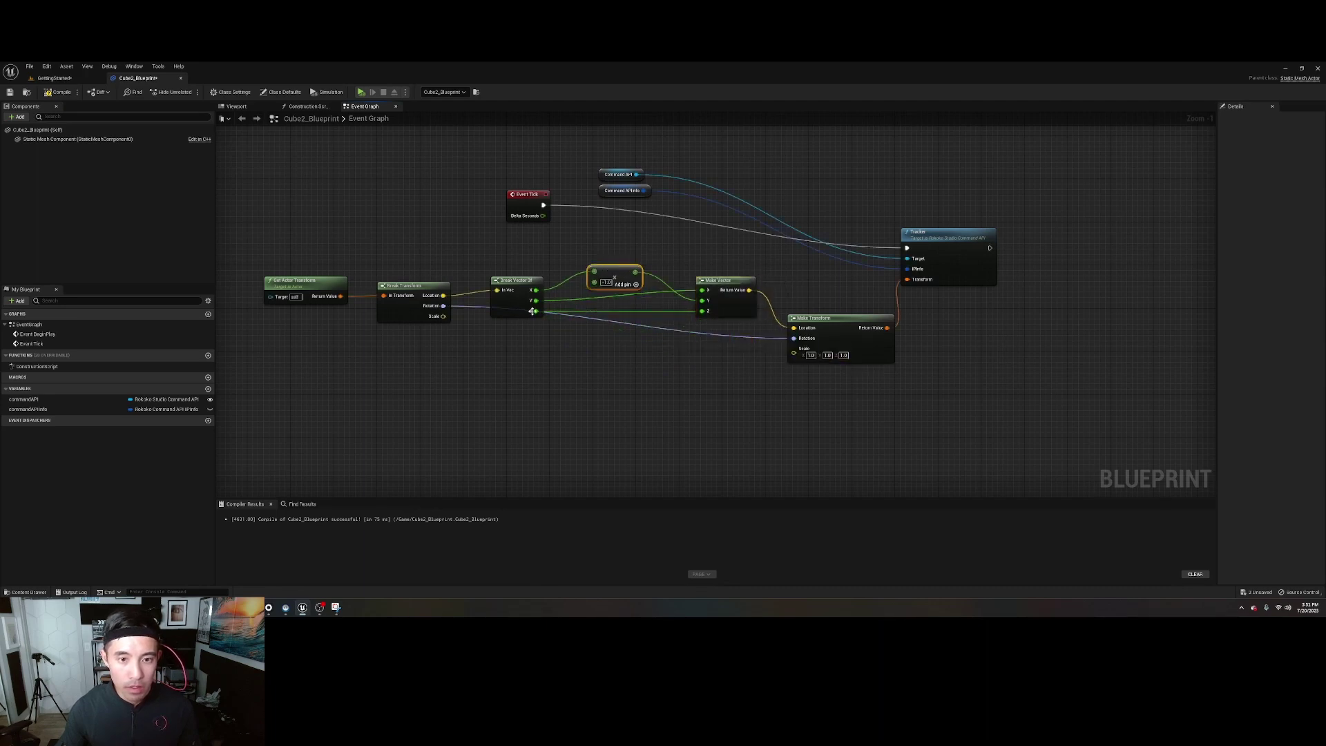
Route the Rotation wire below the nodes with two reroute points and connect Break Transform's Scale to Make Transform's Scale
{"action": "double_click", "coordinate": [482, 307]}
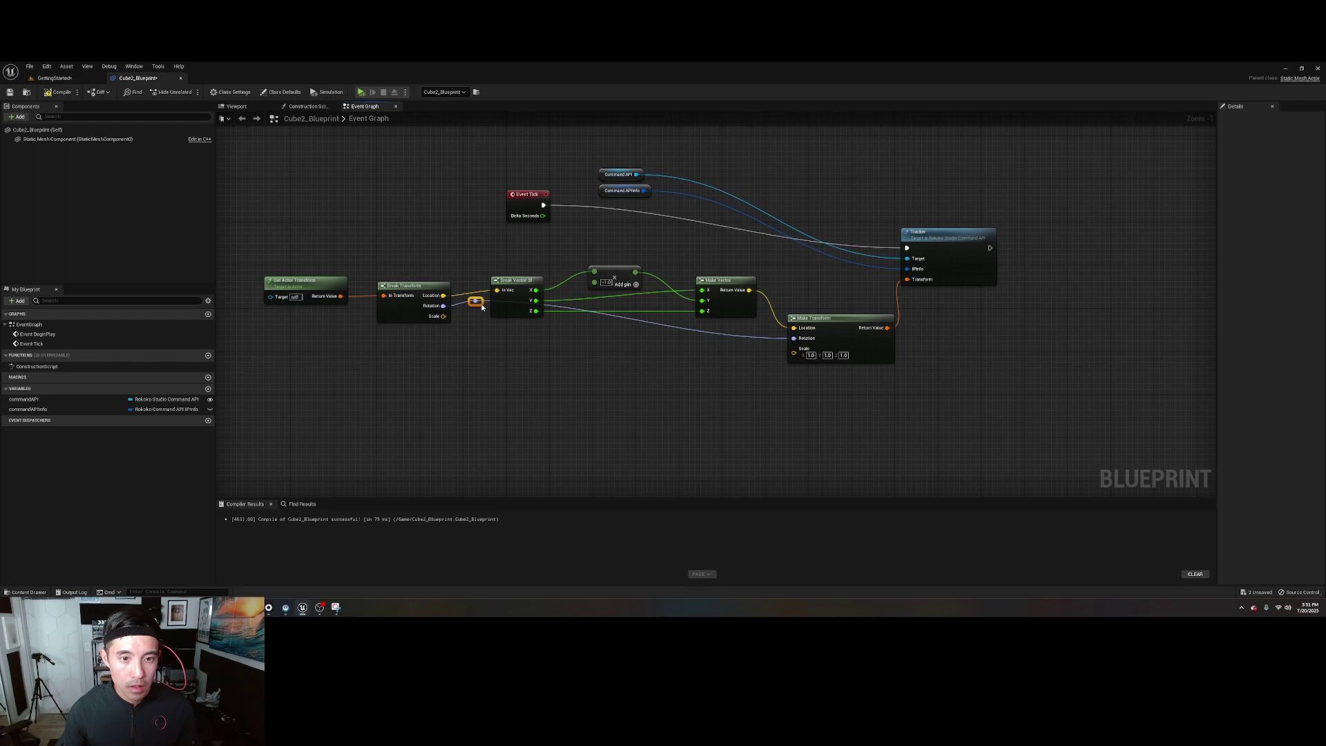
{"action": "left_click_drag", "start_coordinate": [482, 307], "coordinate": [476, 386]}
{"action": "double_click", "coordinate": [752, 336]}
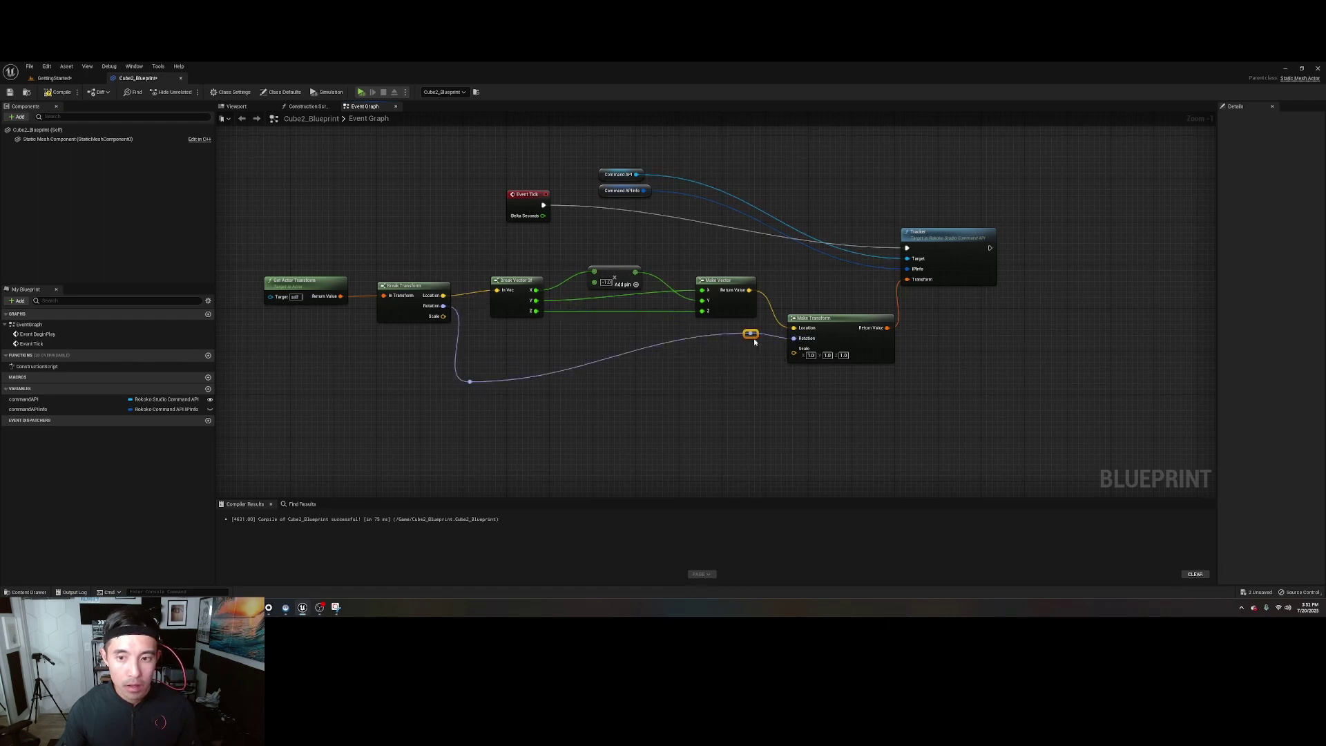
{"action": "left_click_drag", "start_coordinate": [756, 337], "coordinate": [754, 396]}
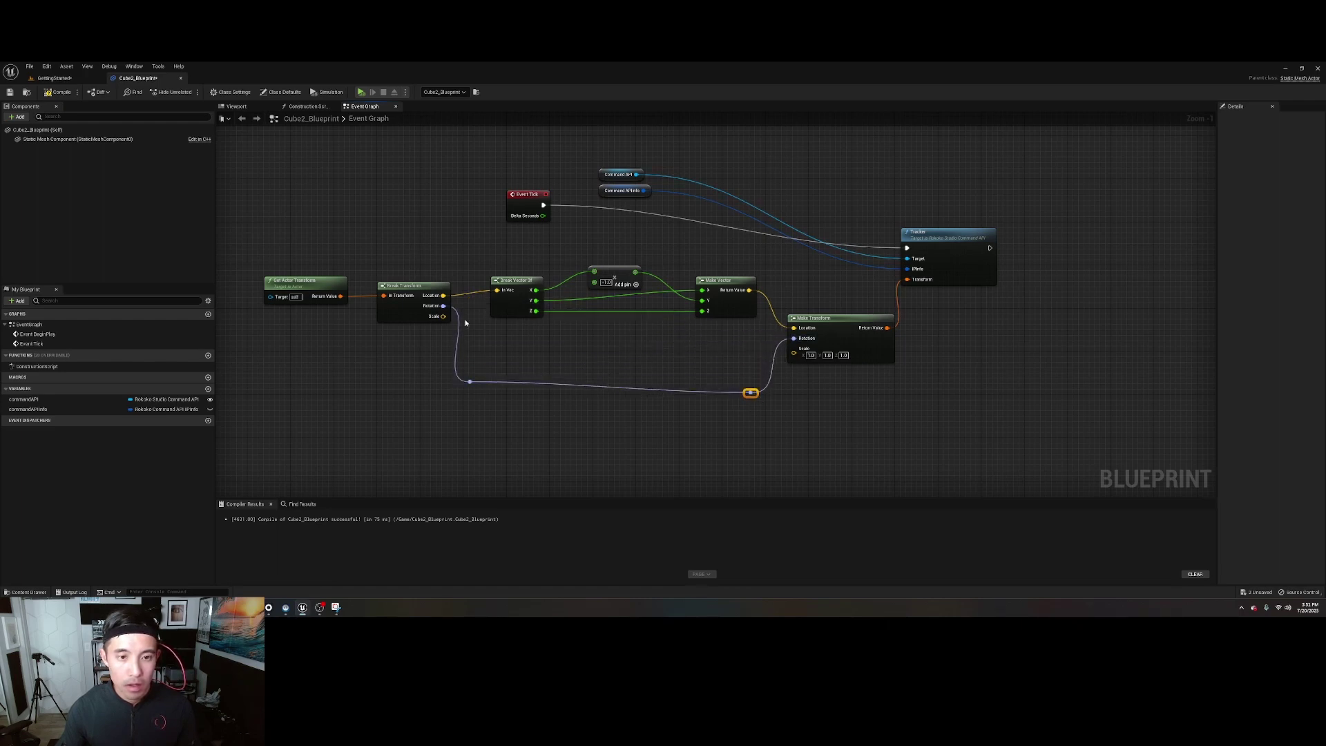
{"action": "left_click_drag", "start_coordinate": [444, 316], "coordinate": [794, 355]}
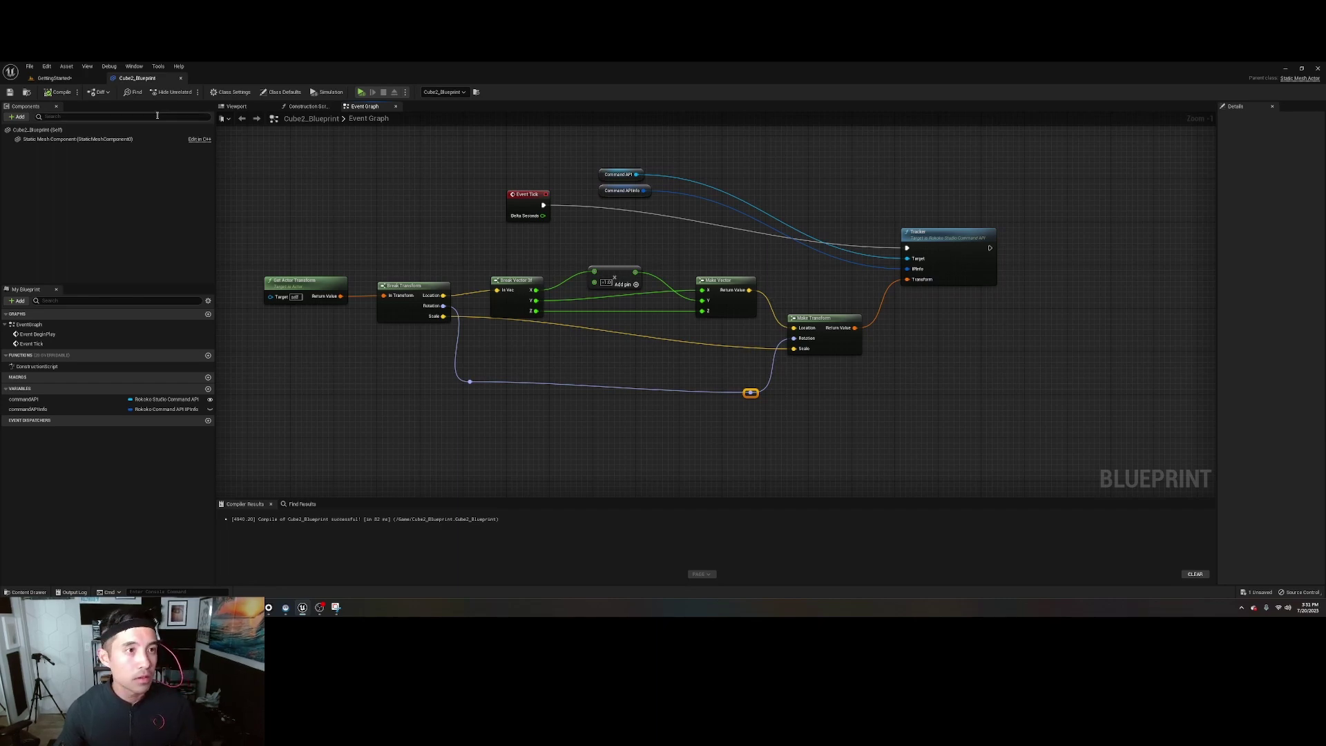
Return to the GettingStarted level and delete the LiveLinkComponentController from Cube2_Blueprint
{"action": "left_click", "coordinate": [54, 78]}
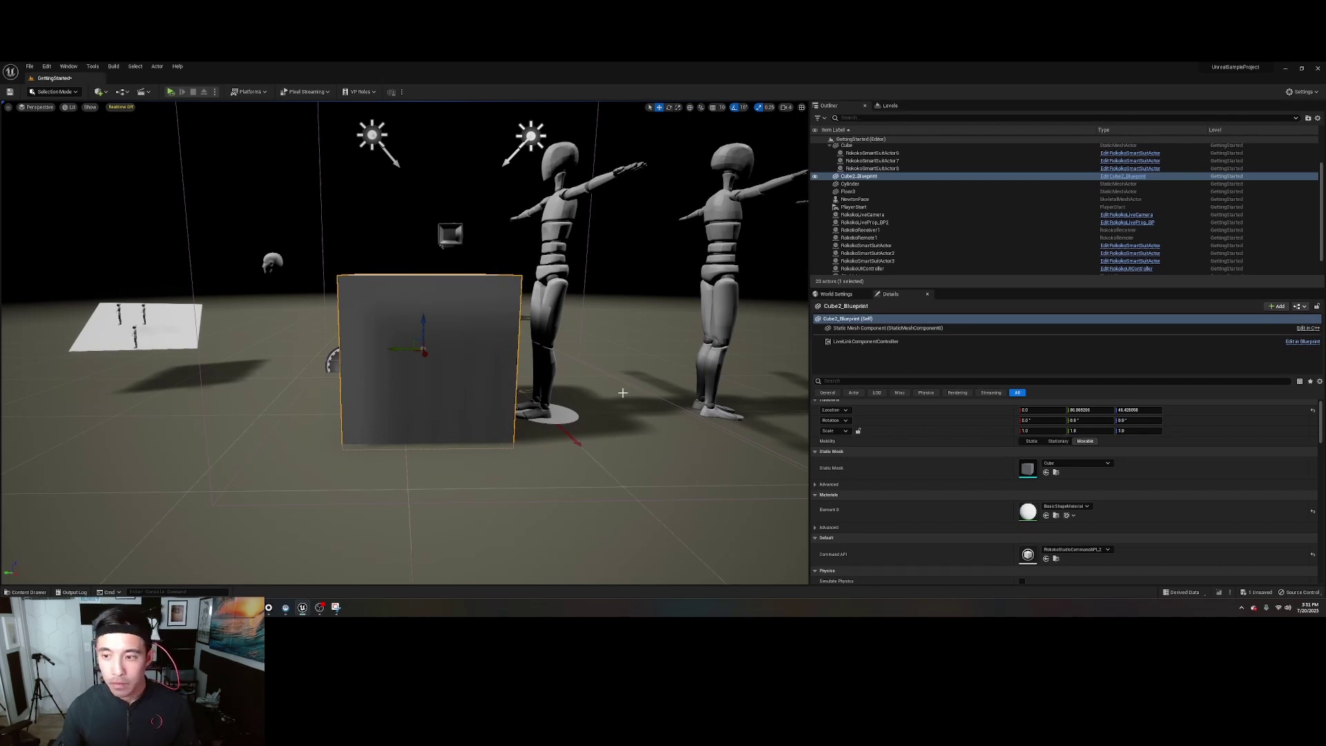
{"action": "left_click", "coordinate": [877, 342]}
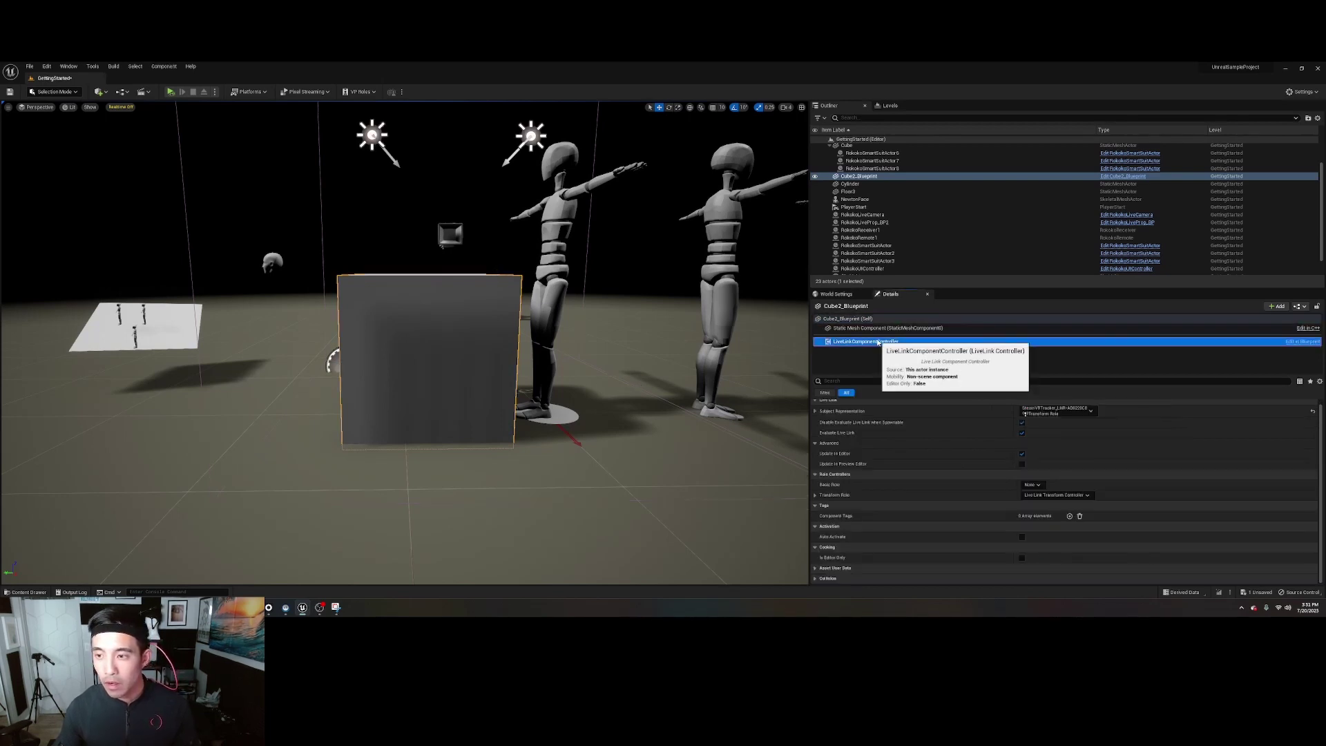
{"action": "right_click", "coordinate": [880, 343]}
{"action": "left_click", "coordinate": [908, 358]}
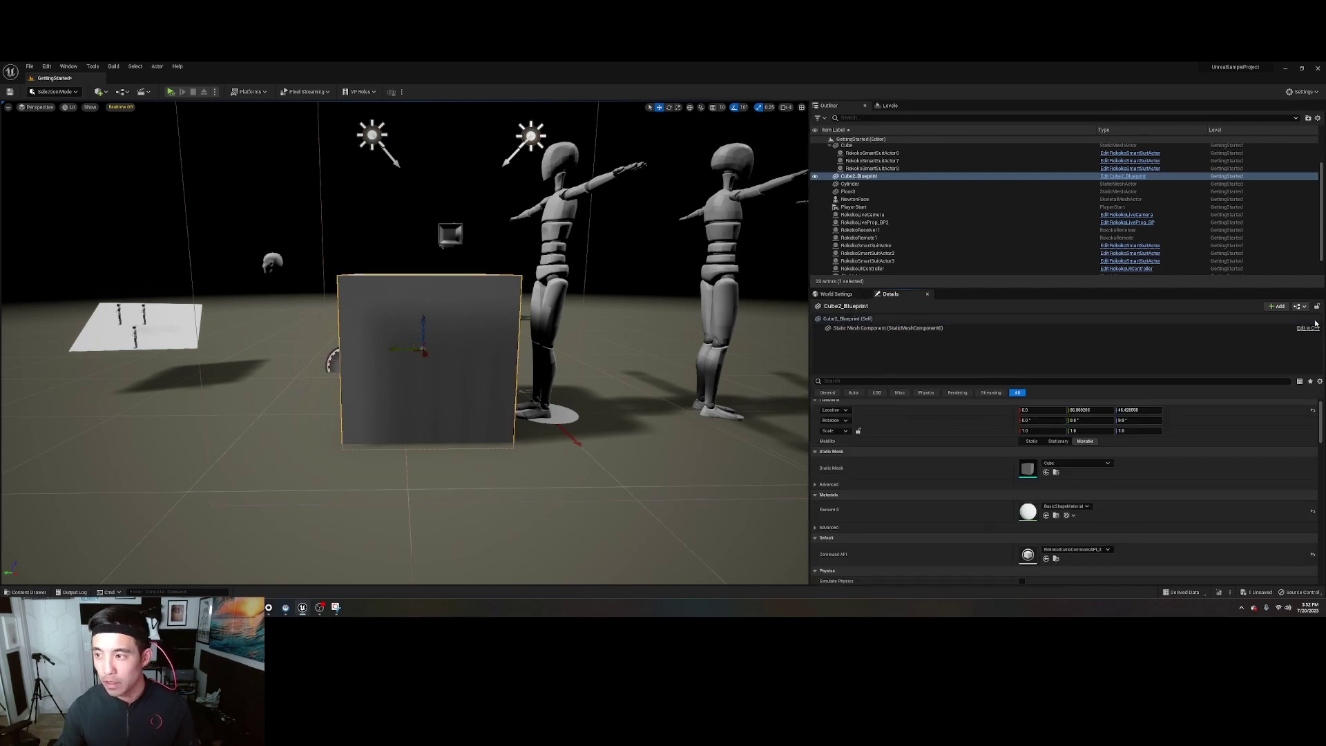
Add a new Live Link Controller component to Cube2_Blueprint and look through its available subject representations
{"action": "left_click", "coordinate": [1277, 306]}
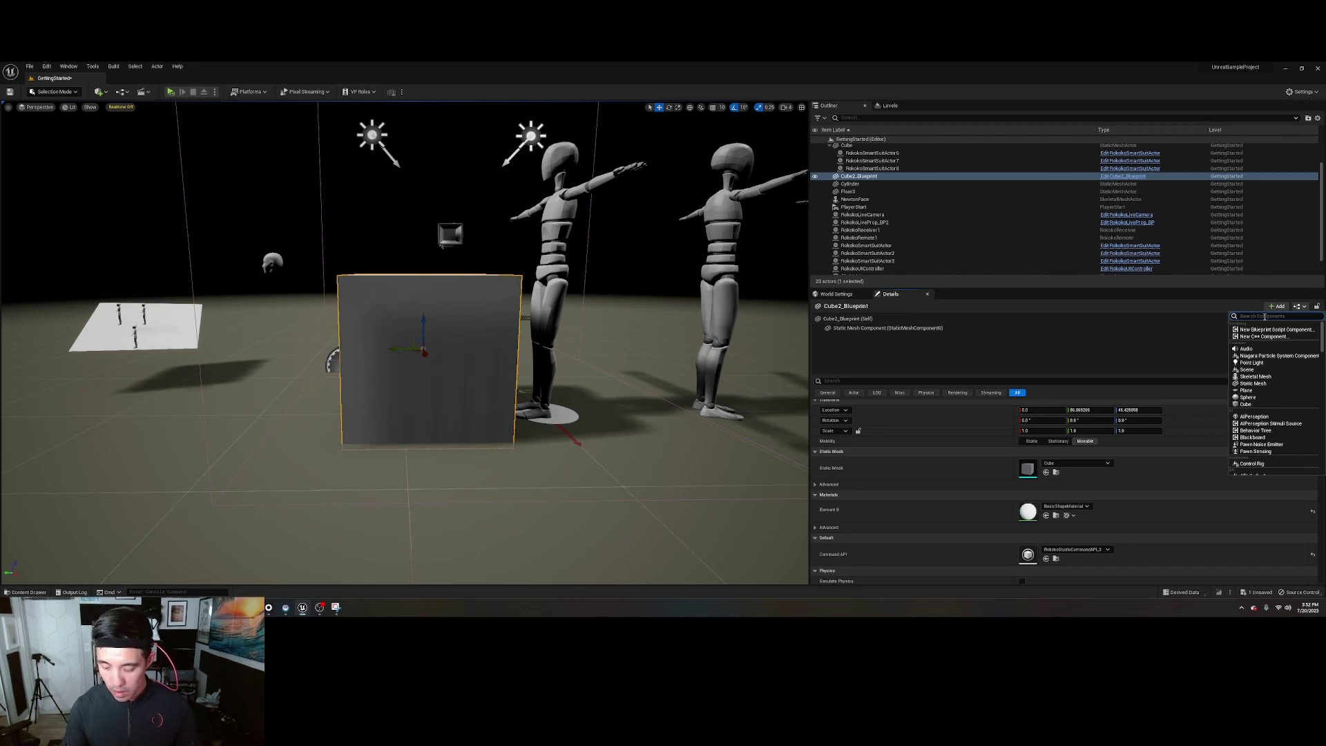
{"action": "type", "text": "live"}
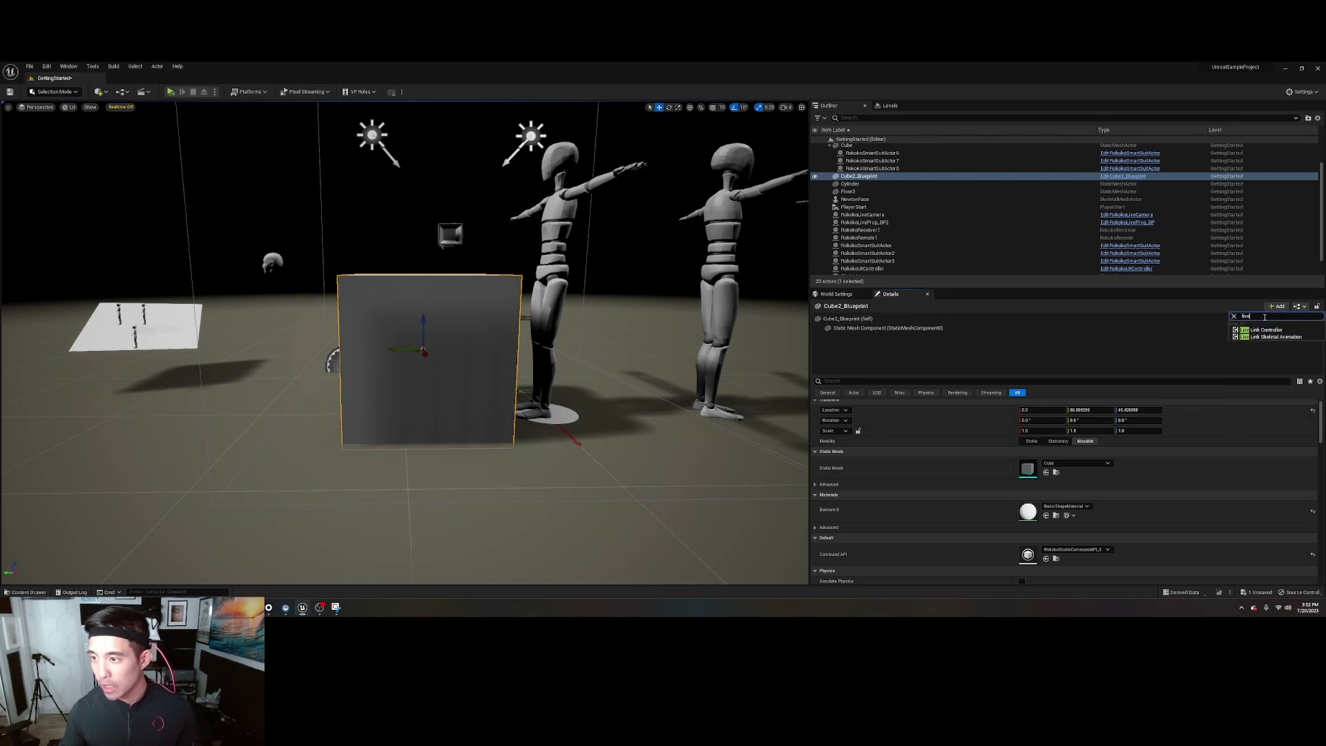
{"action": "left_click", "coordinate": [1266, 331]}
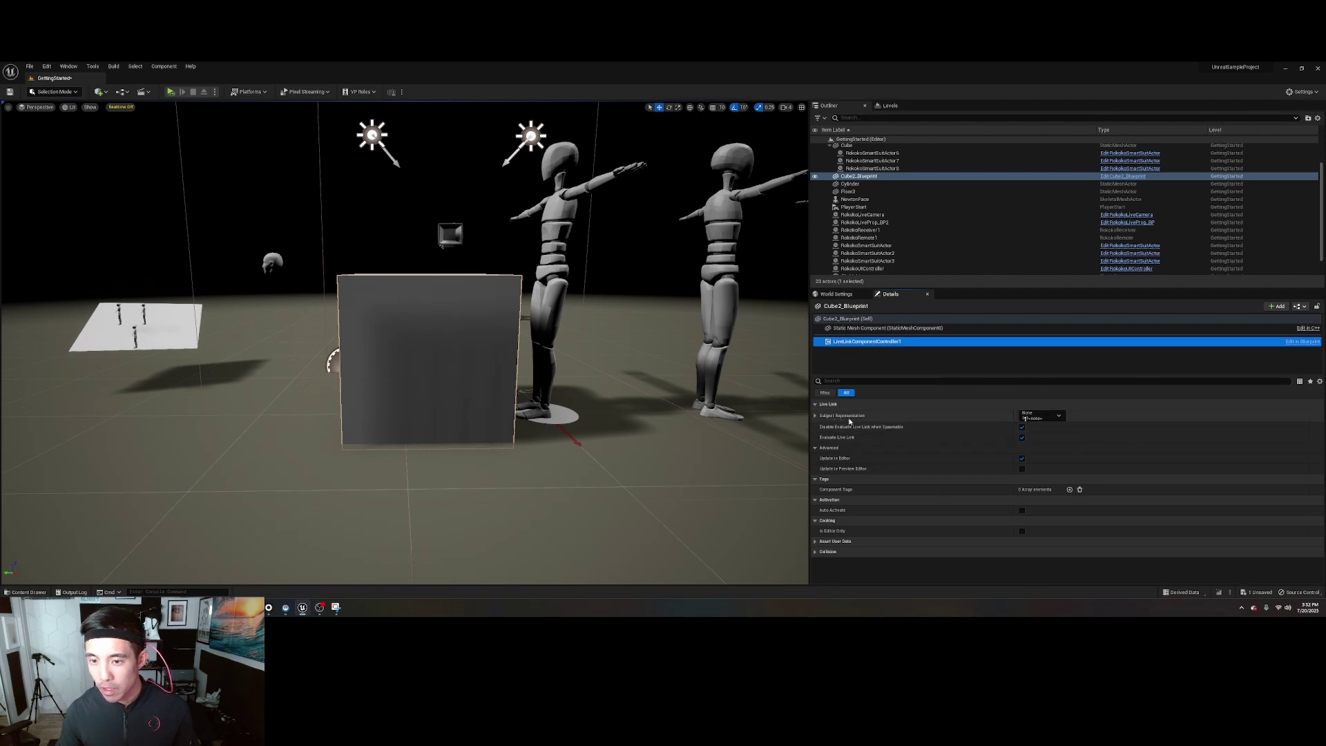
{"action": "left_click", "coordinate": [1060, 416]}
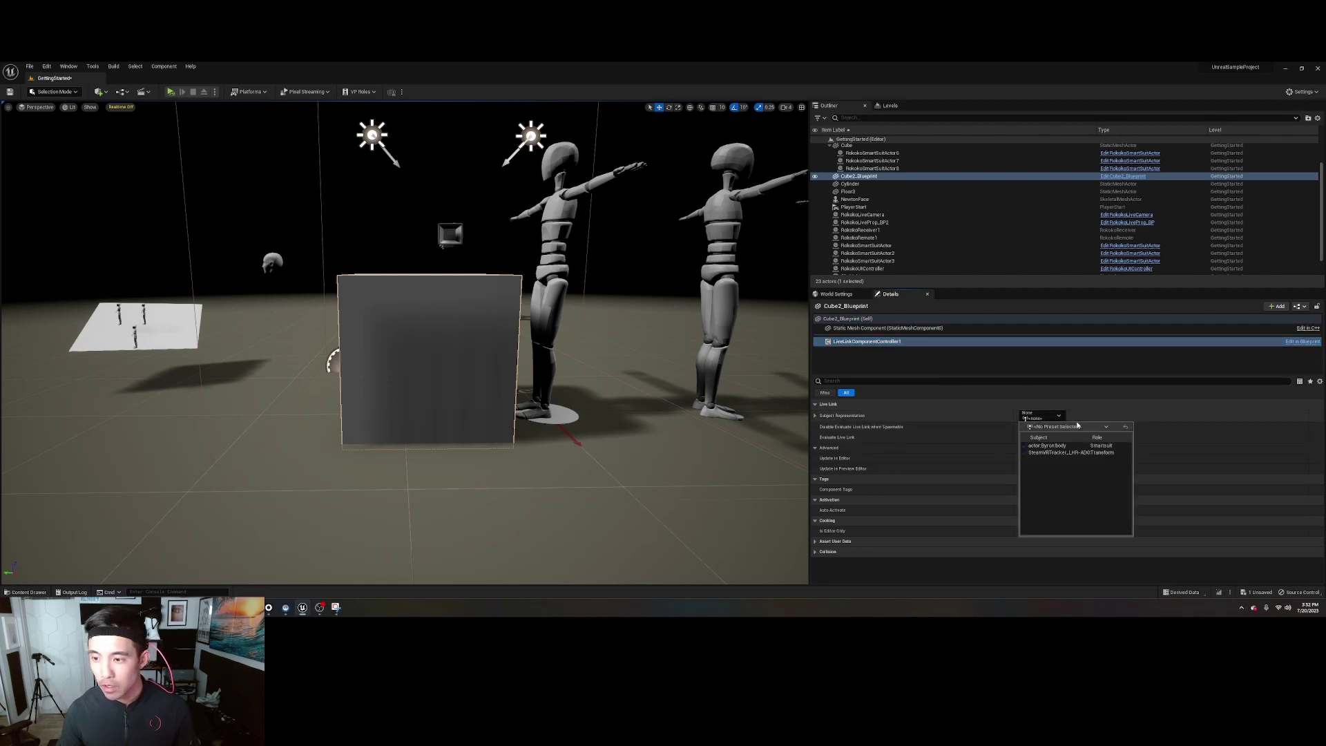
{"action": "left_click", "coordinate": [1156, 420]}
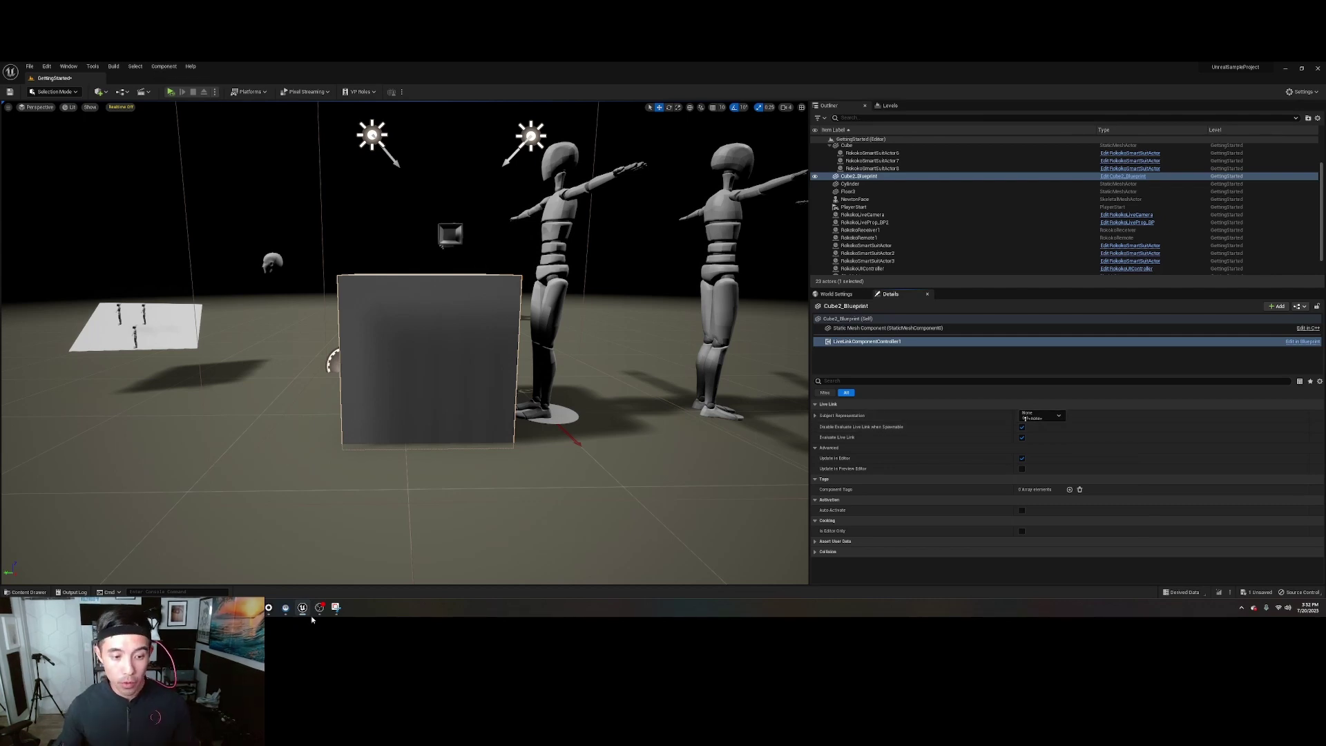
Bring the SteamVR status window into view to check the tracking devices, and move it away again
{"action": "mouse_move", "coordinate": [284, 611]}
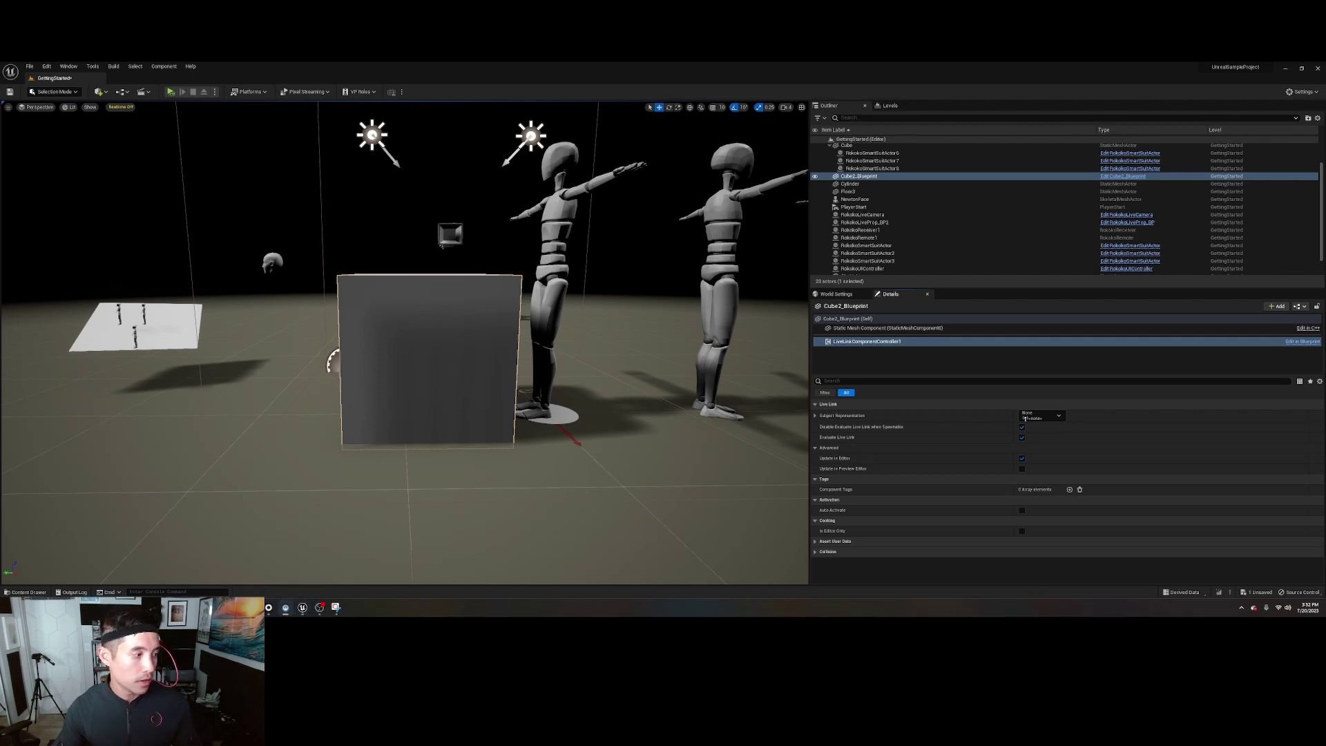
{"action": "left_click_drag", "start_coordinate": [2, 214], "coordinate": [400, 306]}
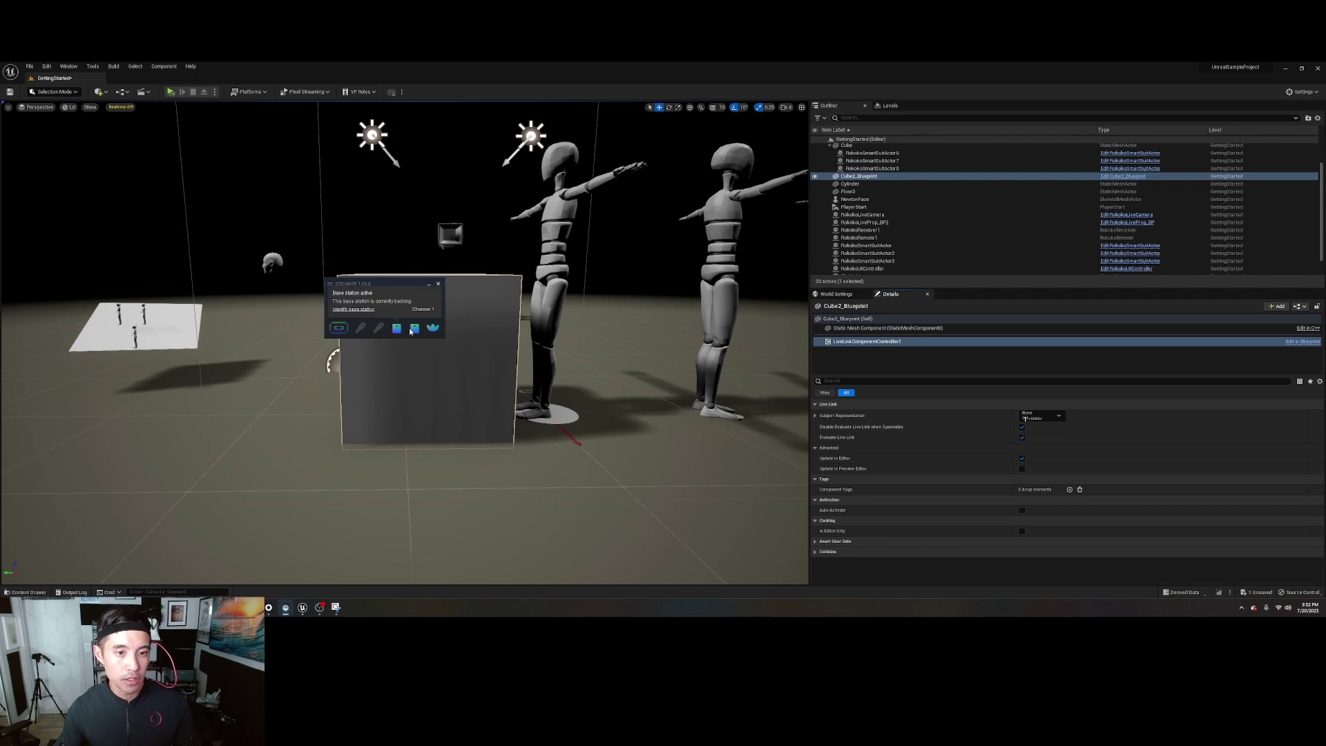
{"action": "mouse_move", "coordinate": [434, 332]}
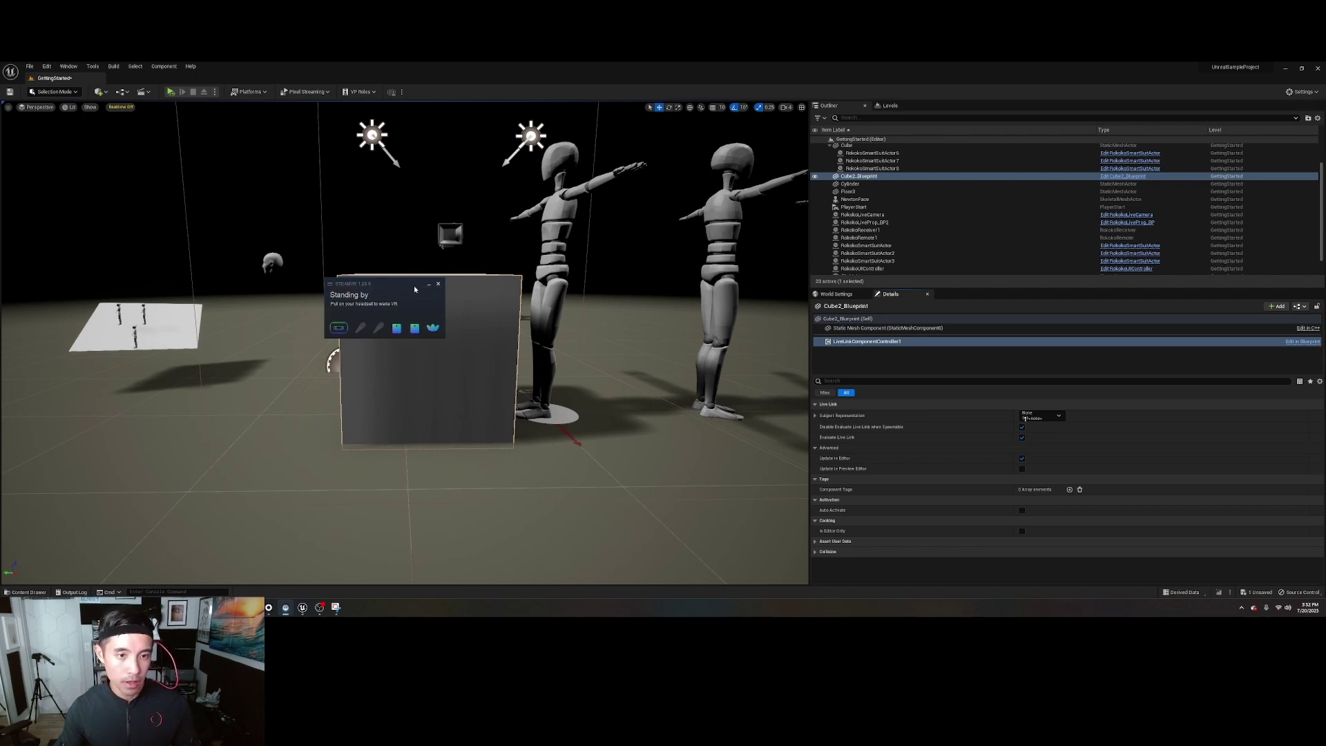
{"action": "left_click_drag", "start_coordinate": [413, 285], "coordinate": [2, 269]}
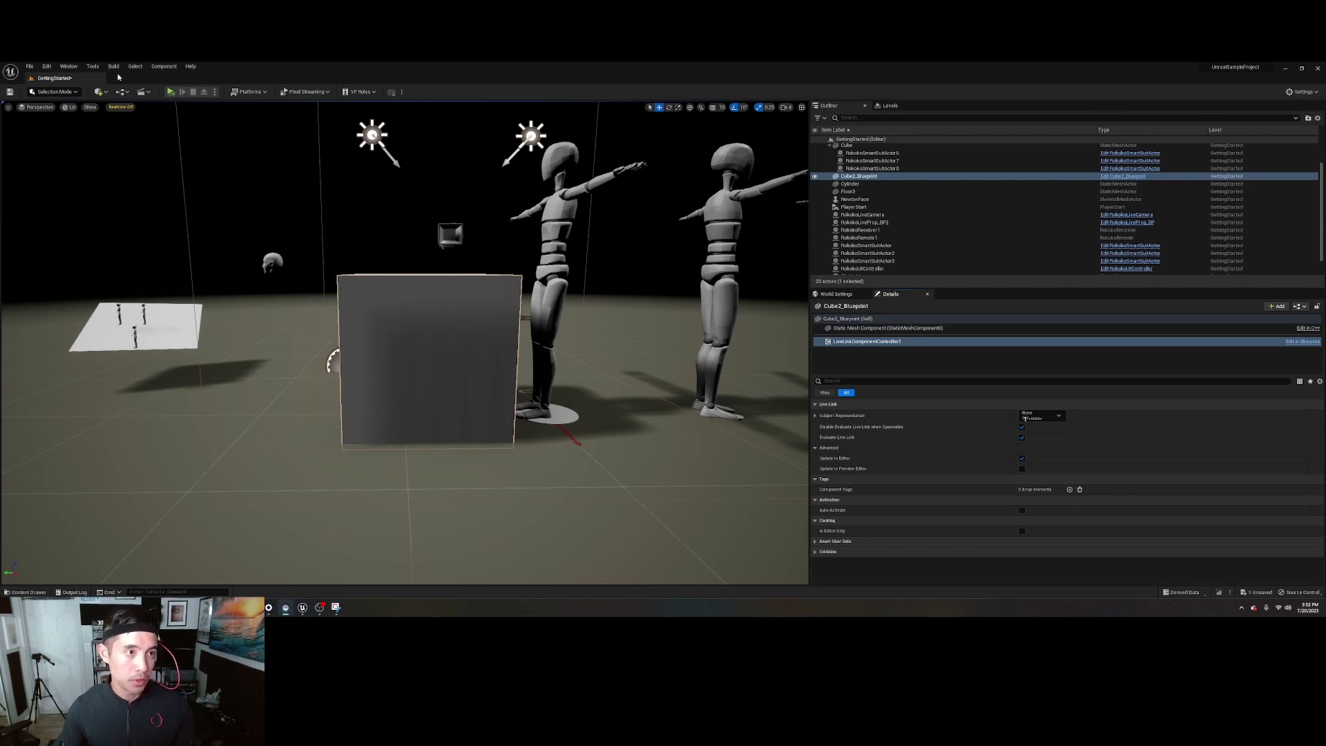
Open the Live Link window and remove both the Studio and XR sources
{"action": "left_click", "coordinate": [69, 66]}
{"action": "mouse_move", "coordinate": [116, 139]}
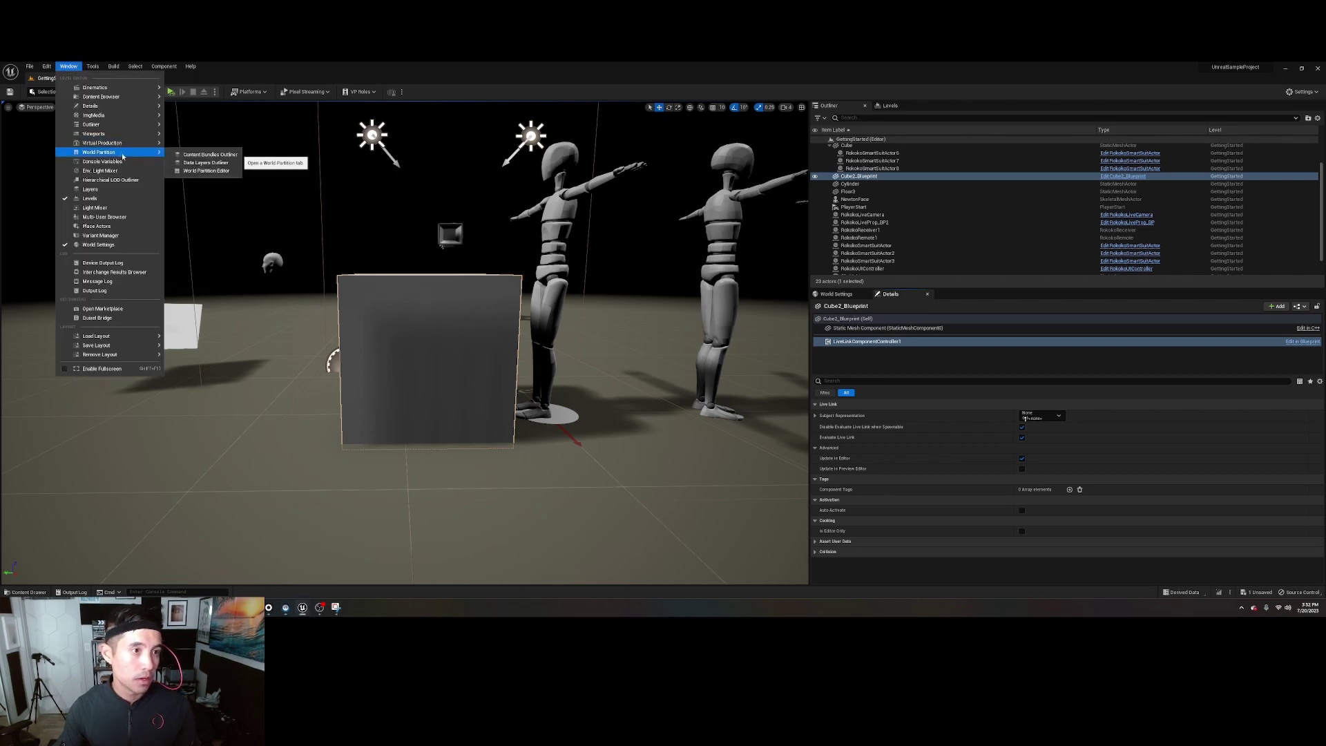
{"action": "mouse_move", "coordinate": [158, 145]}
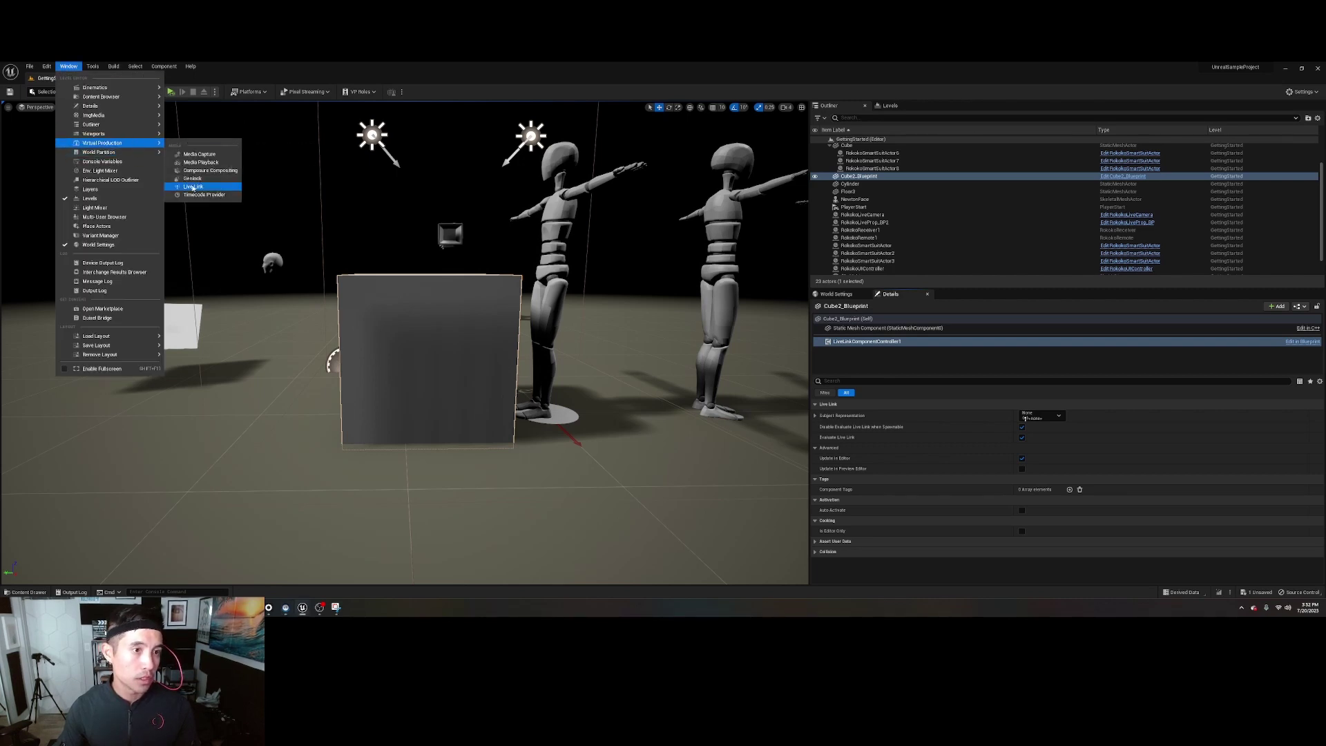
{"action": "left_click", "coordinate": [192, 187]}
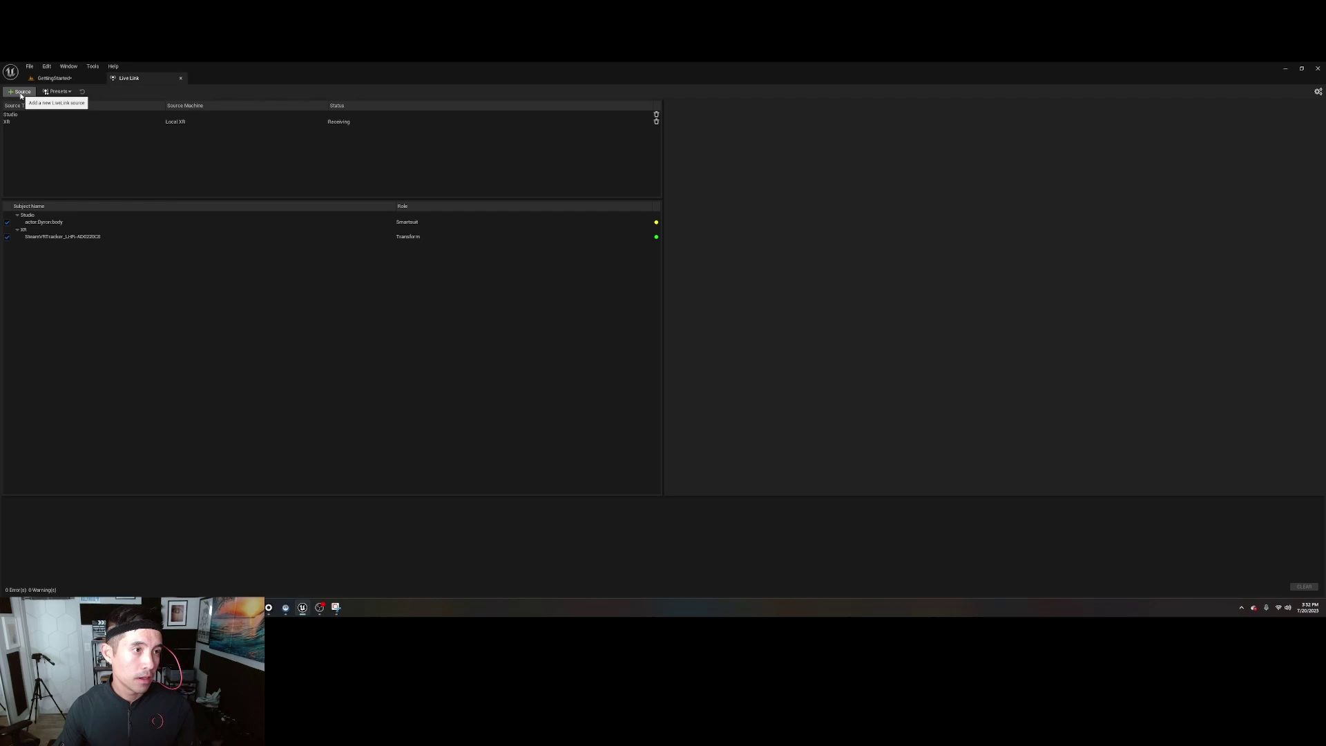
{"action": "left_click", "coordinate": [11, 115]}
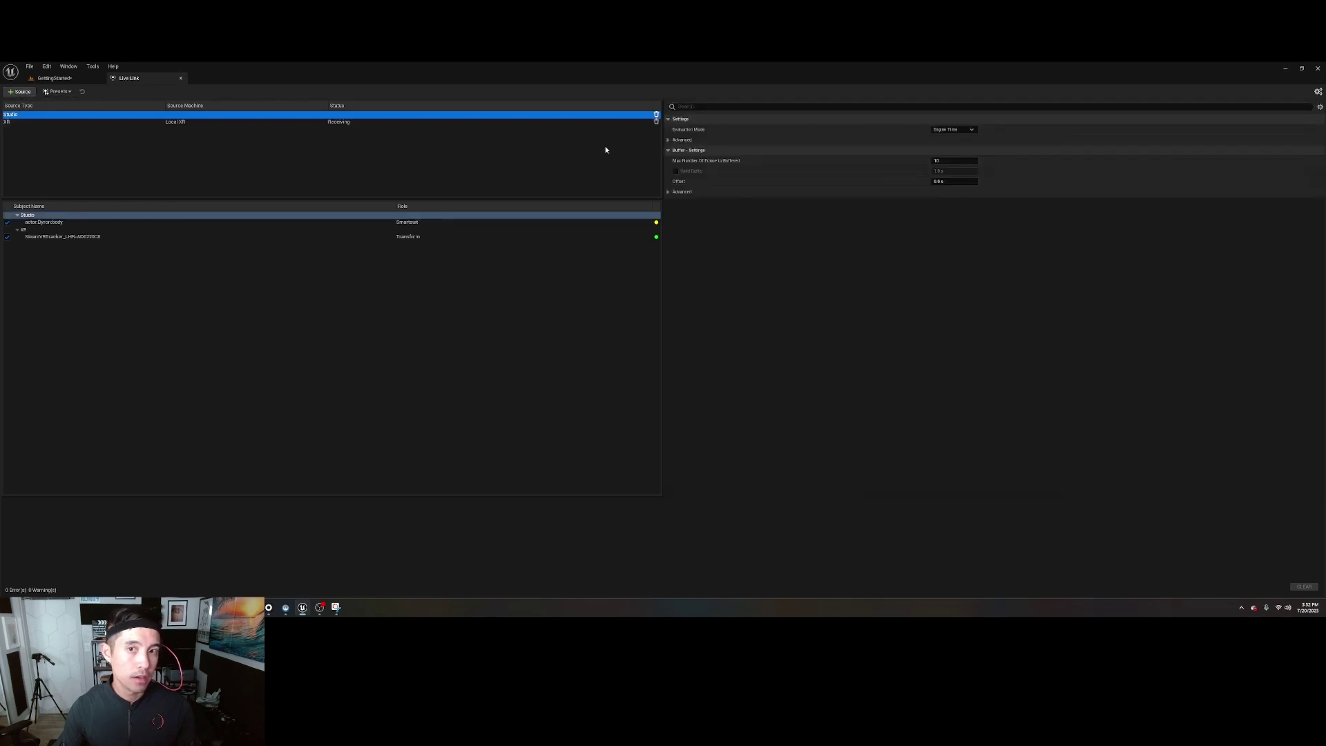
{"action": "left_click", "coordinate": [655, 123]}
{"action": "left_click", "coordinate": [656, 115]}
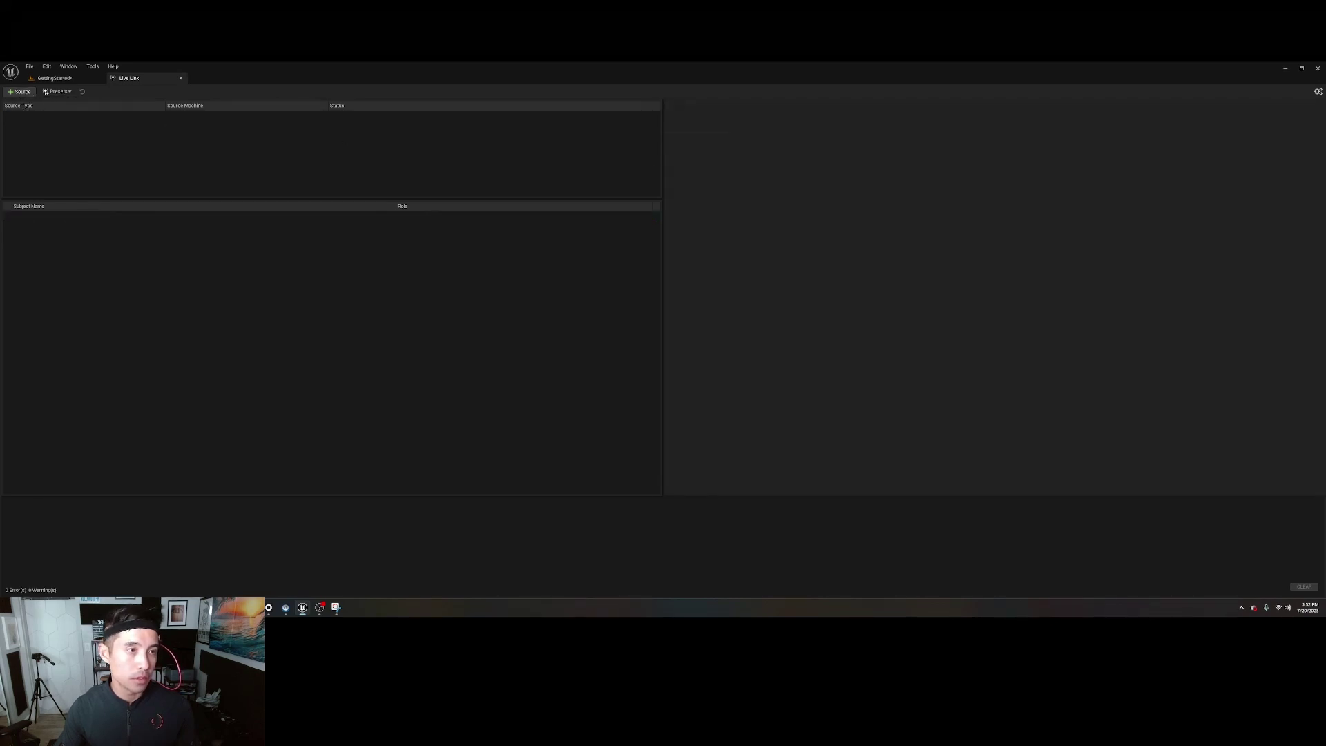
Add a LiveLinkXR source and select its SteamVR tracker subject
{"action": "left_click", "coordinate": [16, 90]}
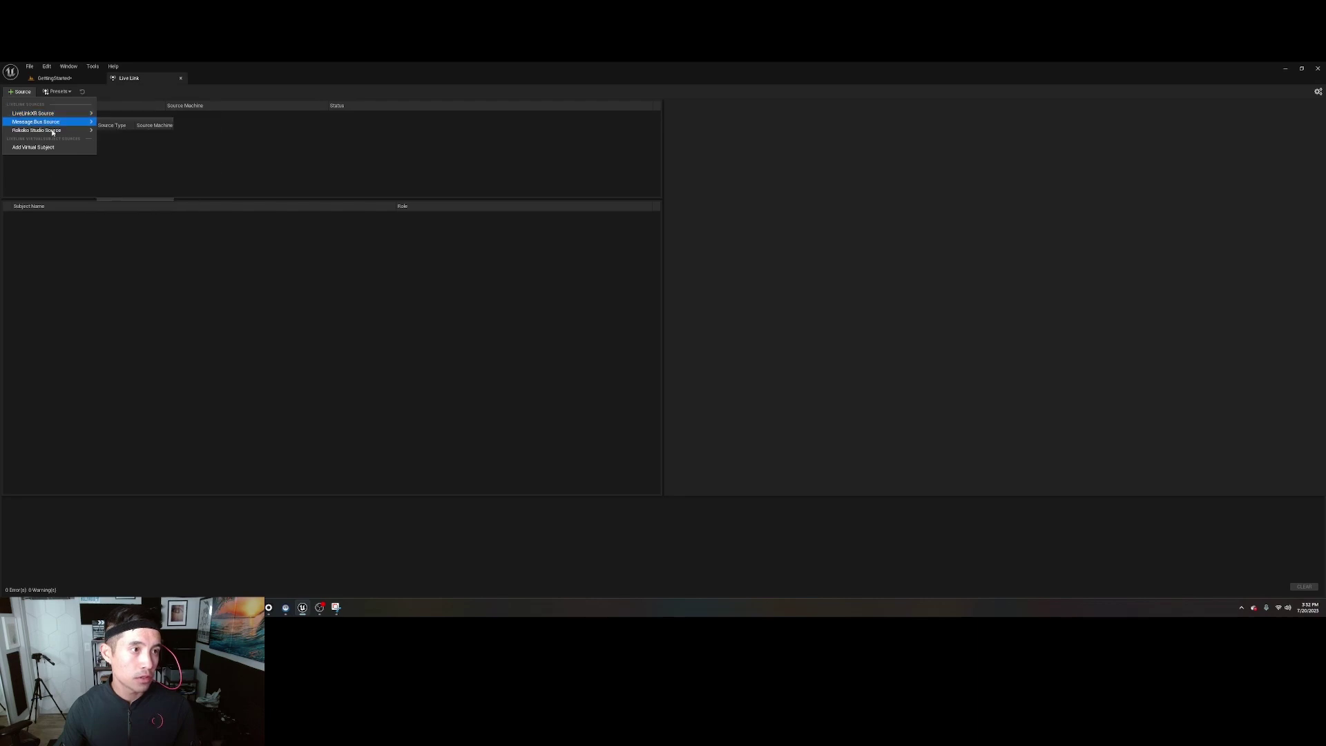
{"action": "mouse_move", "coordinate": [54, 133]}
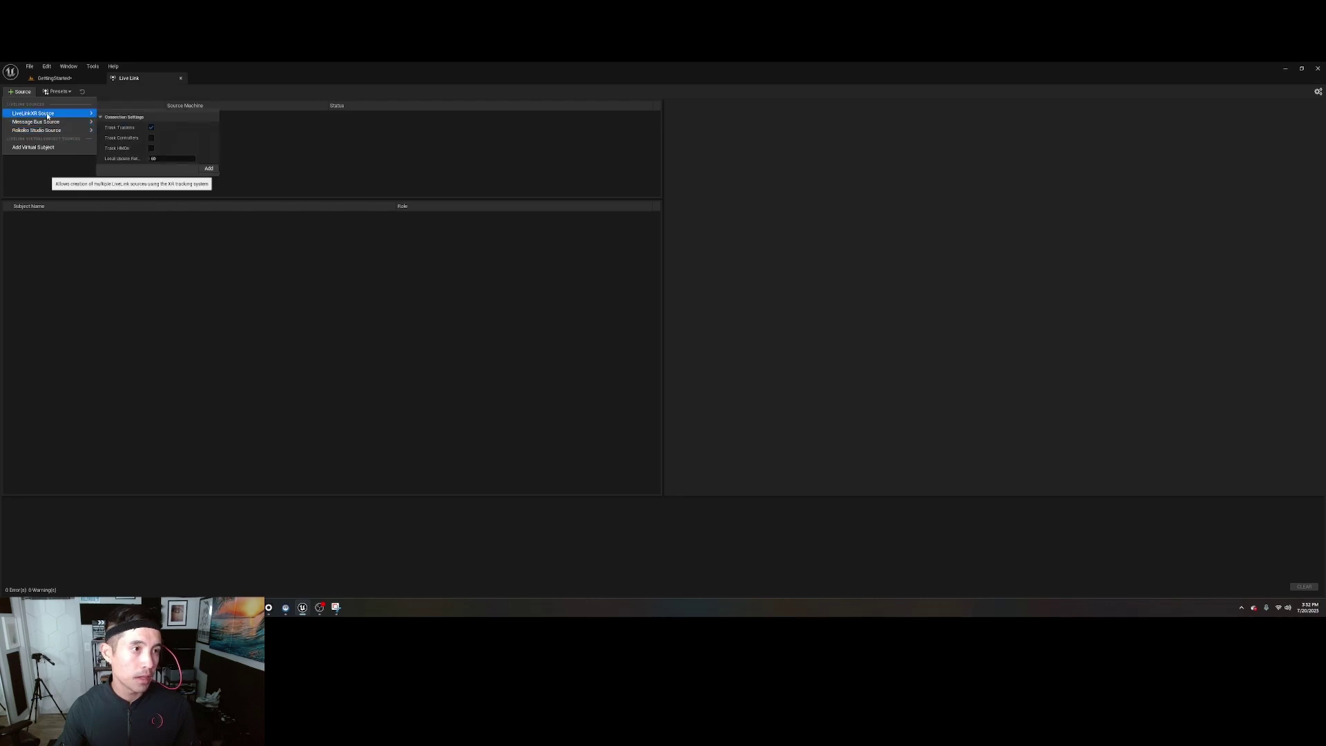
{"action": "left_click", "coordinate": [207, 169]}
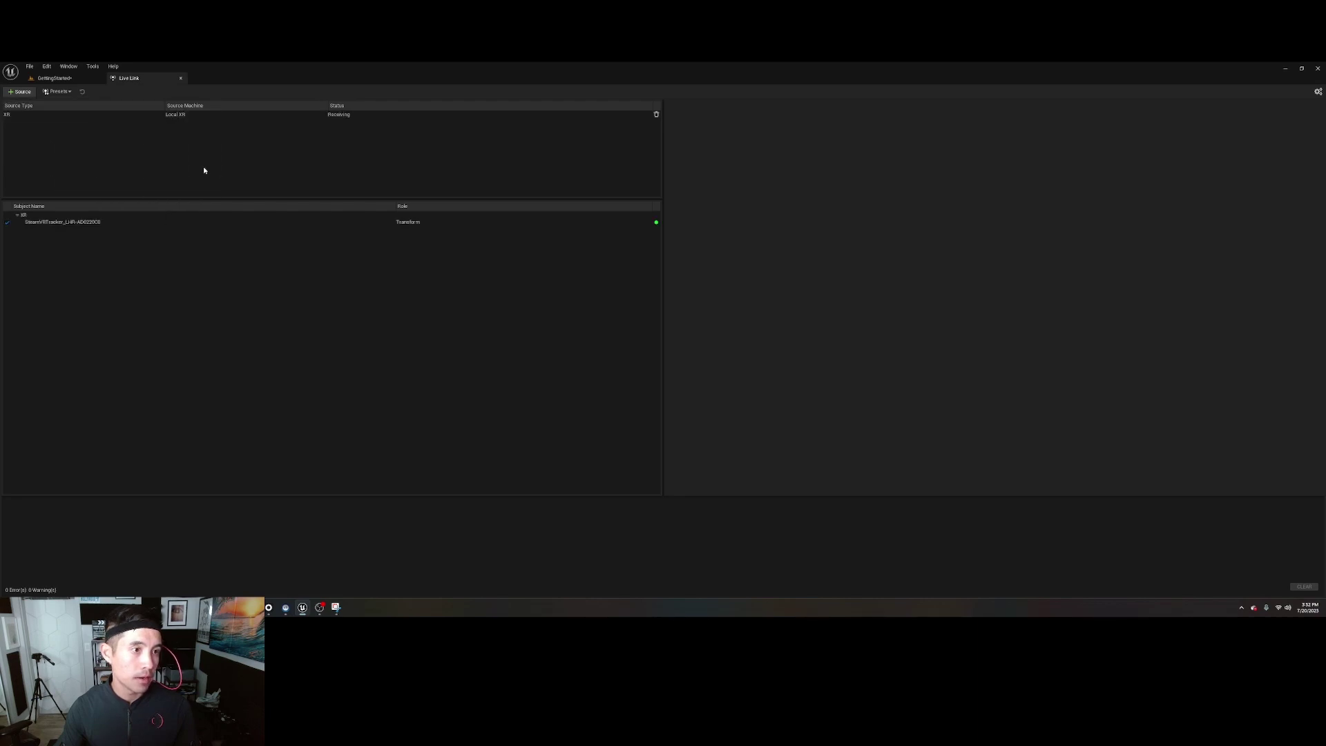
{"action": "left_click", "coordinate": [72, 223]}
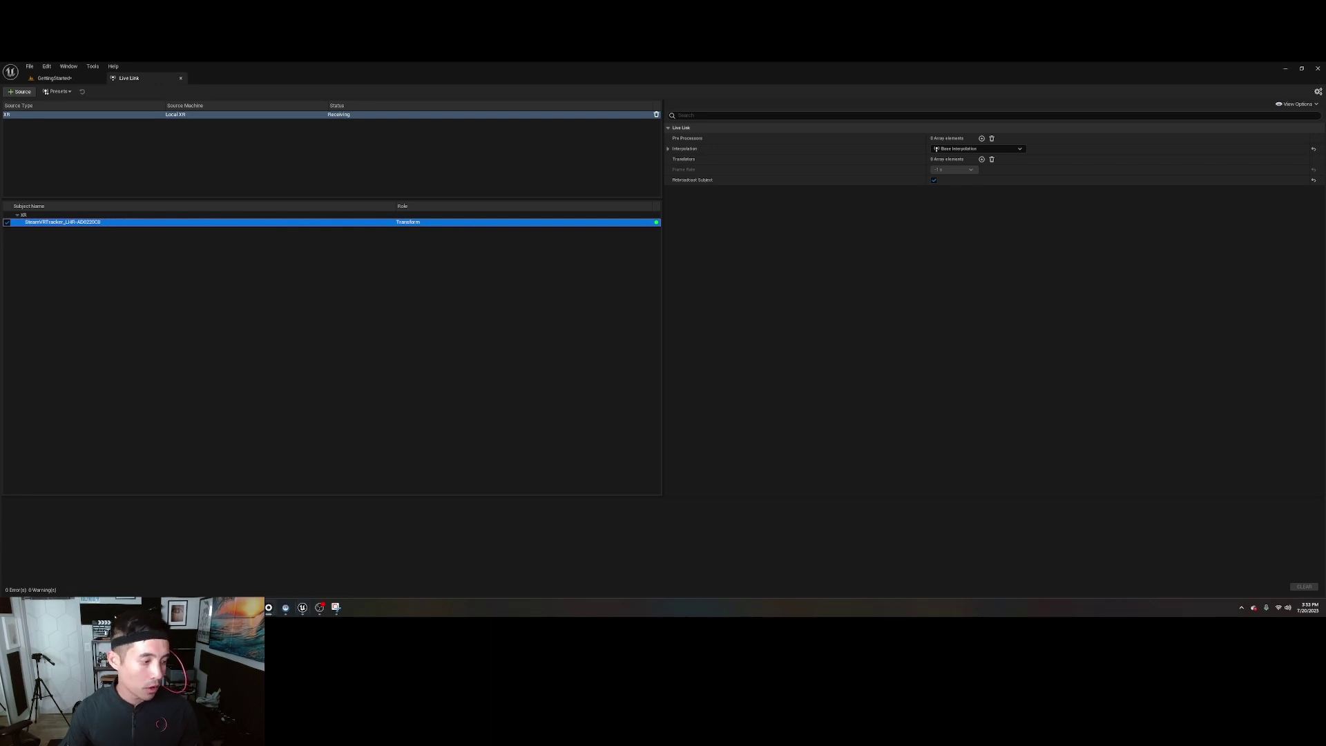
Bring Rokoko Studio into view, activate its livestream to Unreal Engine, and minimize it again
{"action": "left_click_drag", "start_coordinate": [0, 331], "coordinate": [776, 98]}
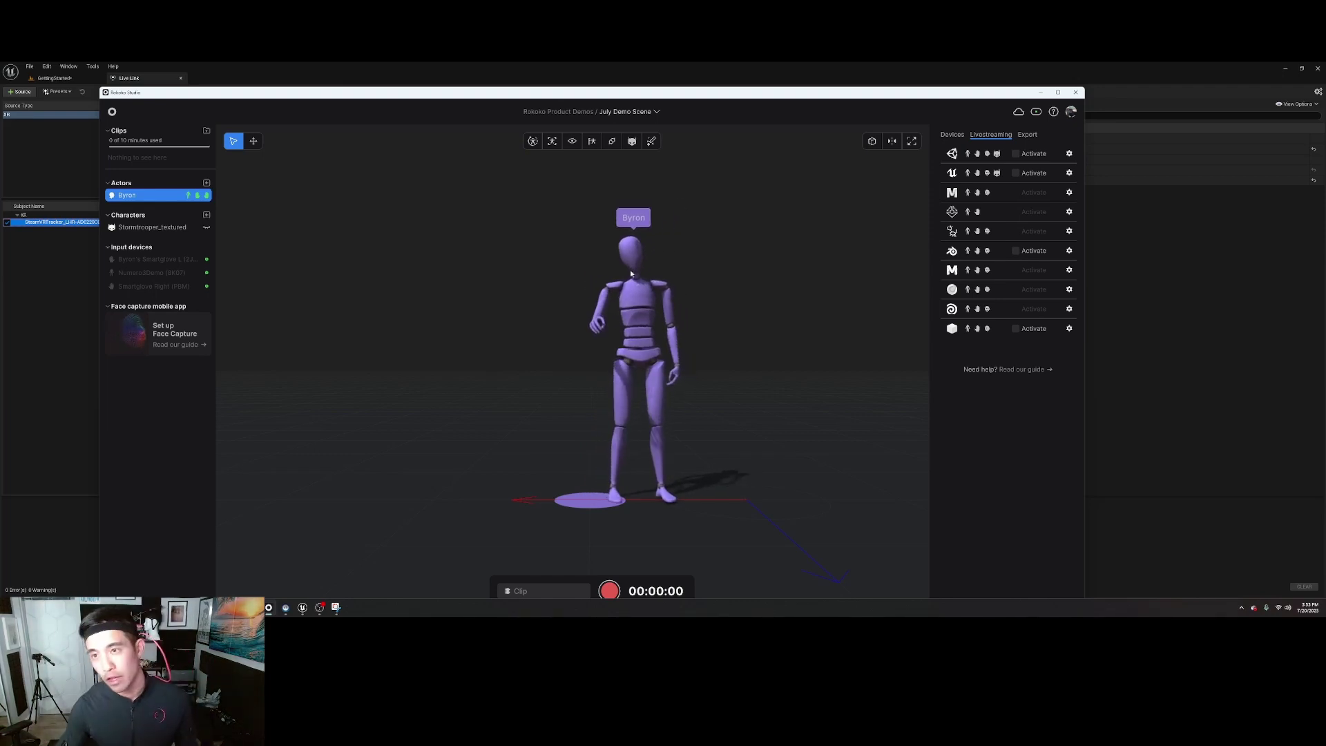
{"action": "left_click", "coordinate": [1016, 173]}
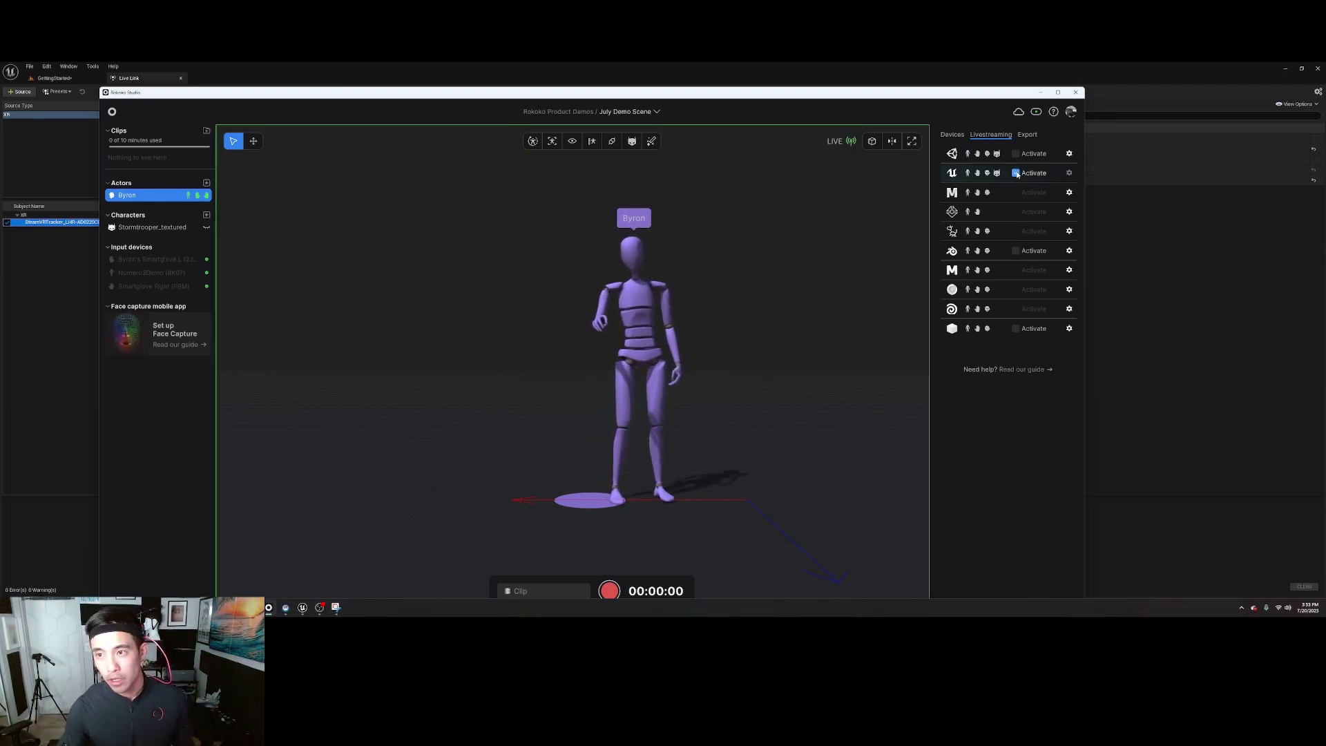
{"action": "left_click", "coordinate": [1041, 92]}
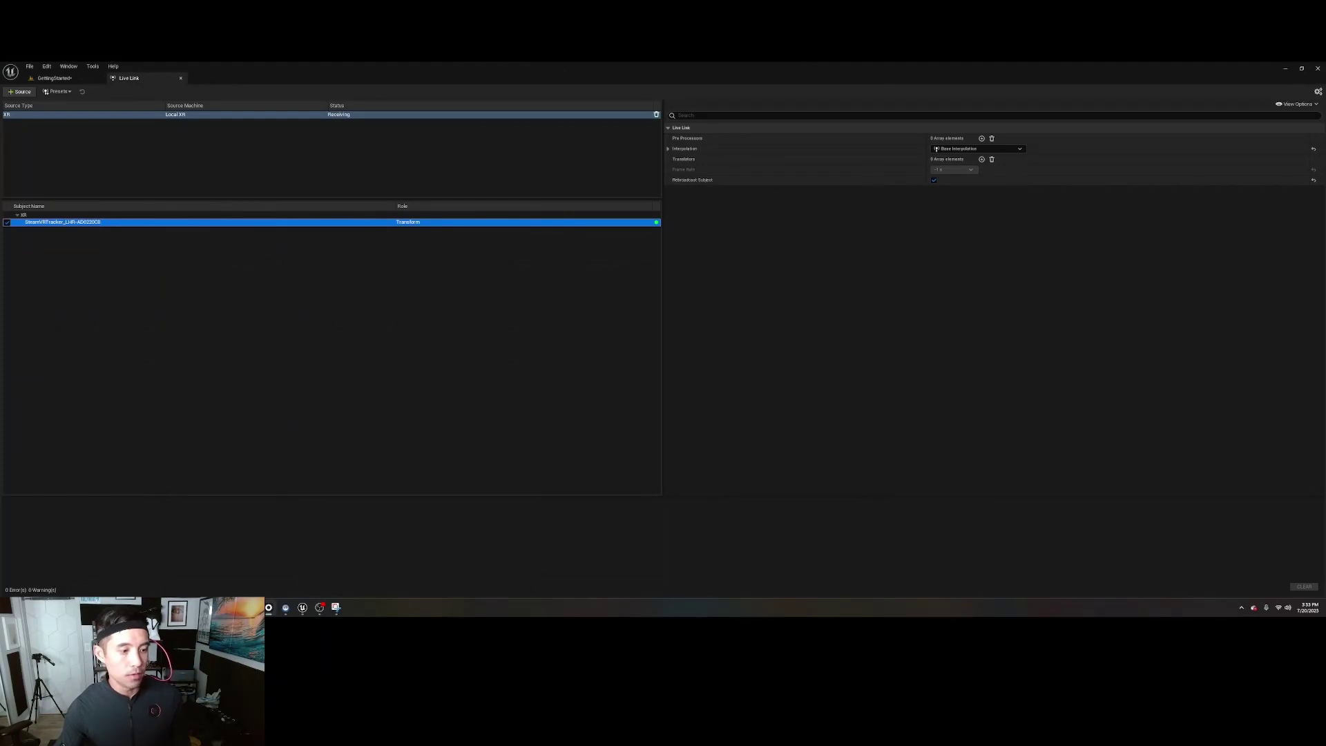
Add the Studio connection as a Rokoko Studio Source in Live Link
{"action": "left_click", "coordinate": [15, 92]}
{"action": "mouse_move", "coordinate": [41, 130]}
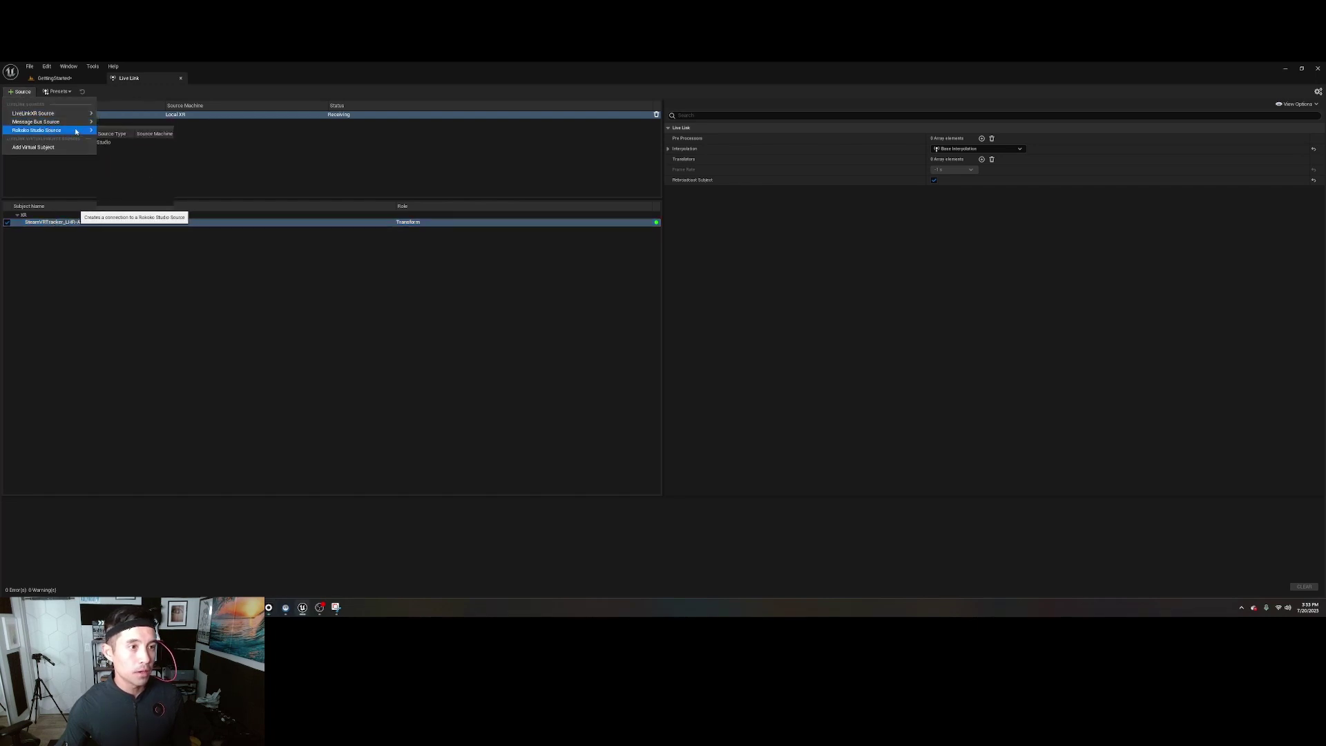
{"action": "left_click", "coordinate": [108, 144]}
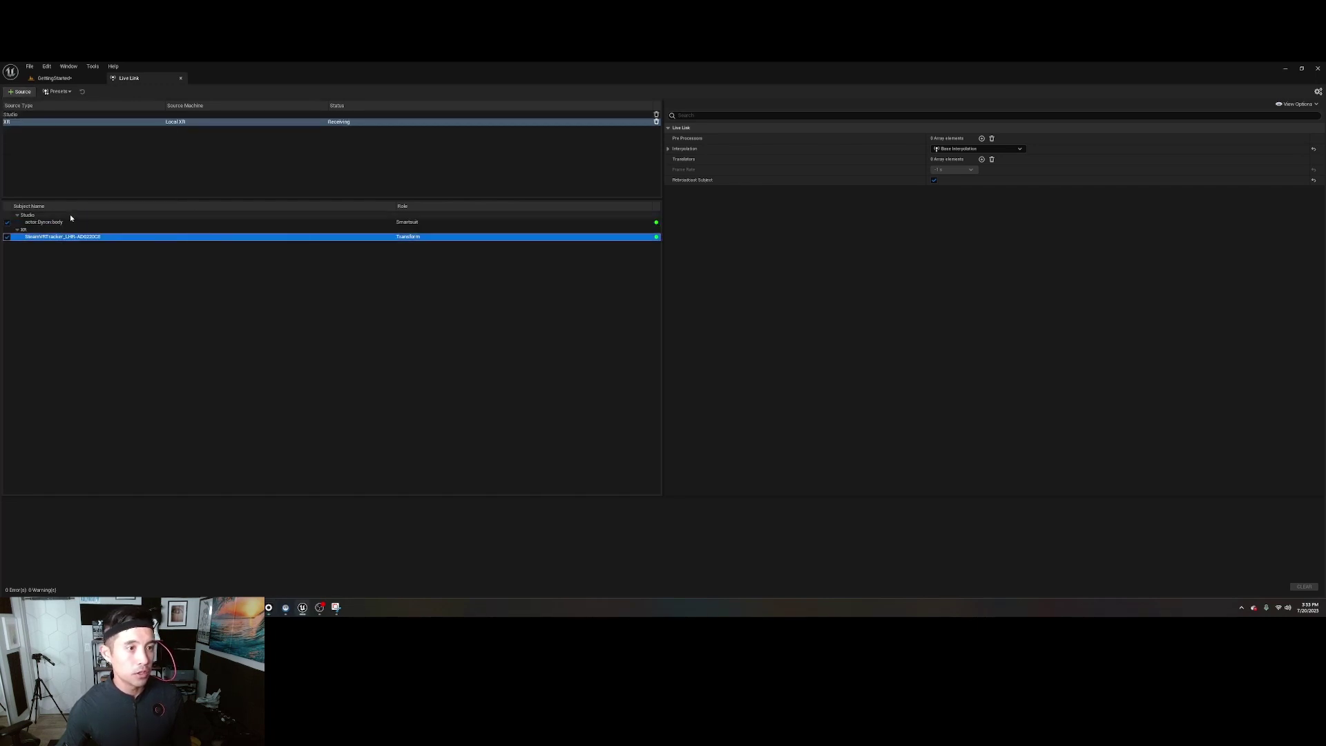
Return to the GettingStarted level, select the RokokoSmartSuitActor beside the cube, and check its Rokoko Actor Name
{"action": "left_click", "coordinate": [55, 78]}
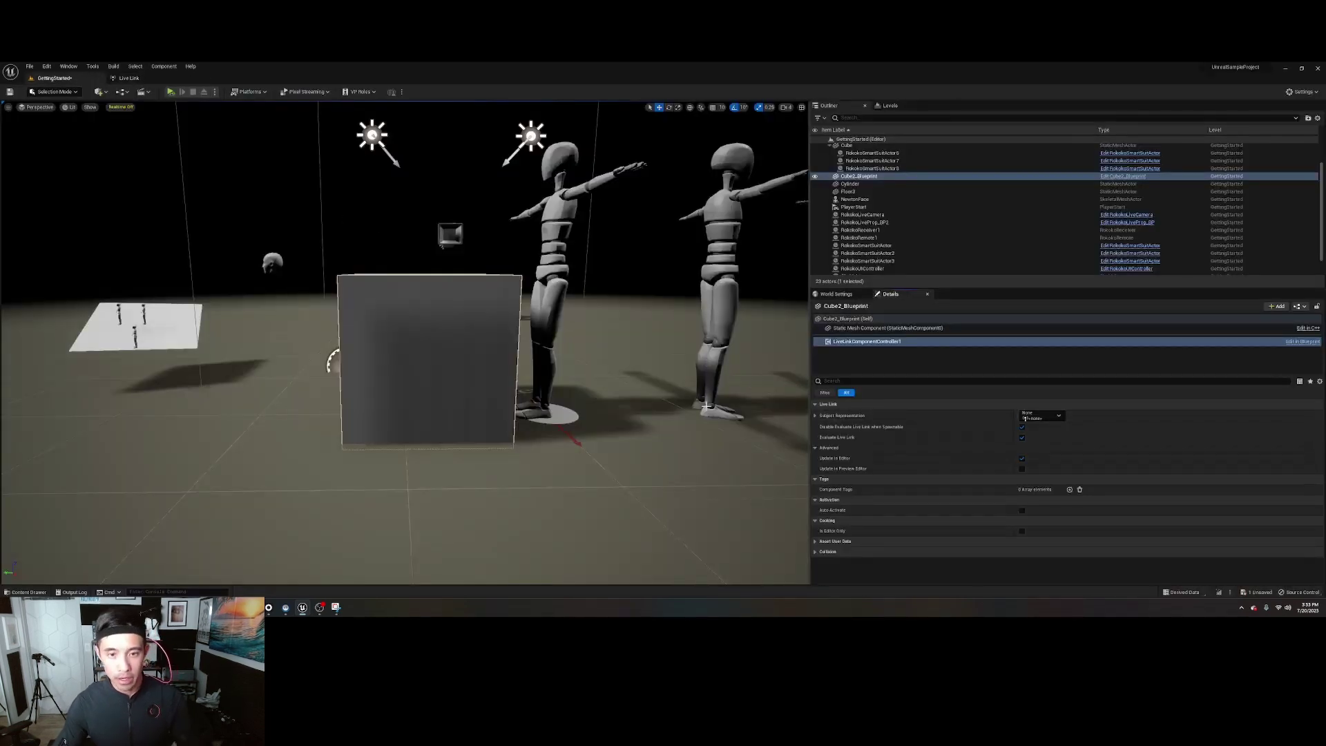
{"action": "key", "text": "s"}
{"action": "right_click_drag", "start_coordinate": [594, 364], "coordinate": [594, 364]}
{"action": "key", "text": "d"}
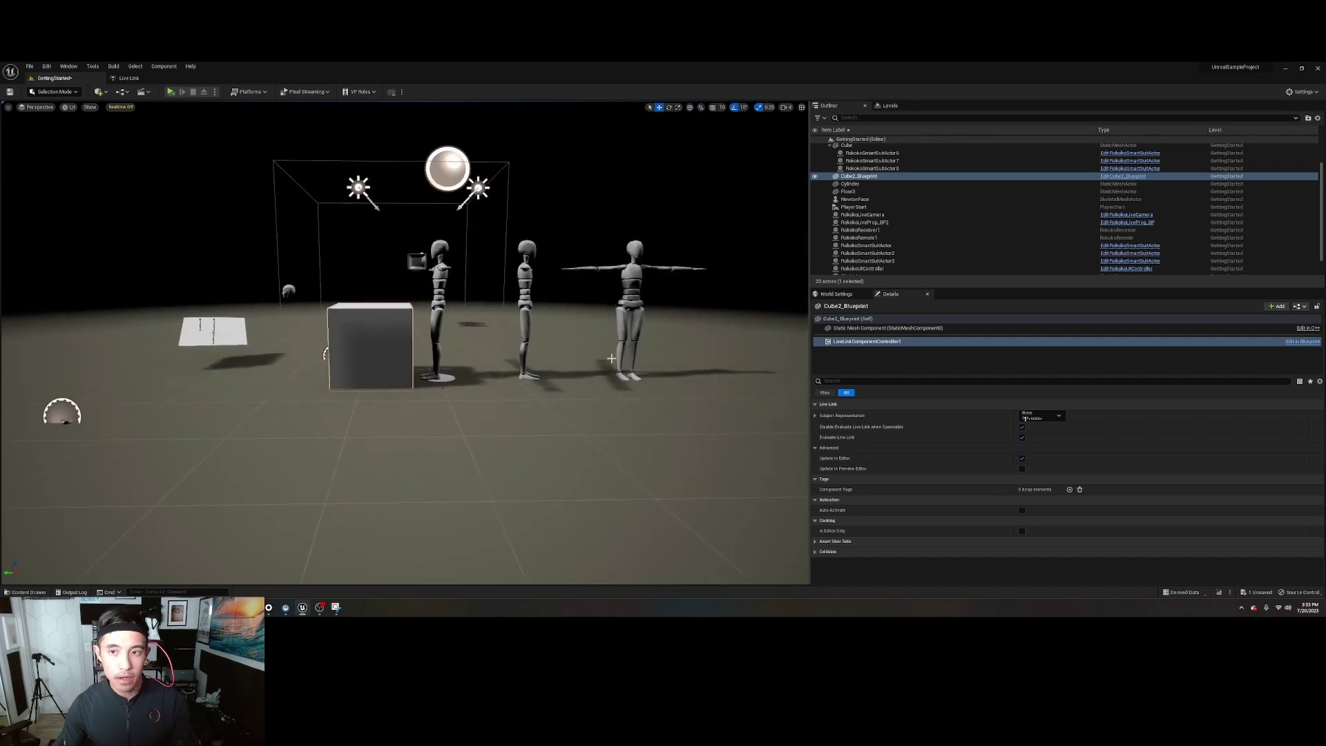
{"action": "left_click", "coordinate": [444, 268]}
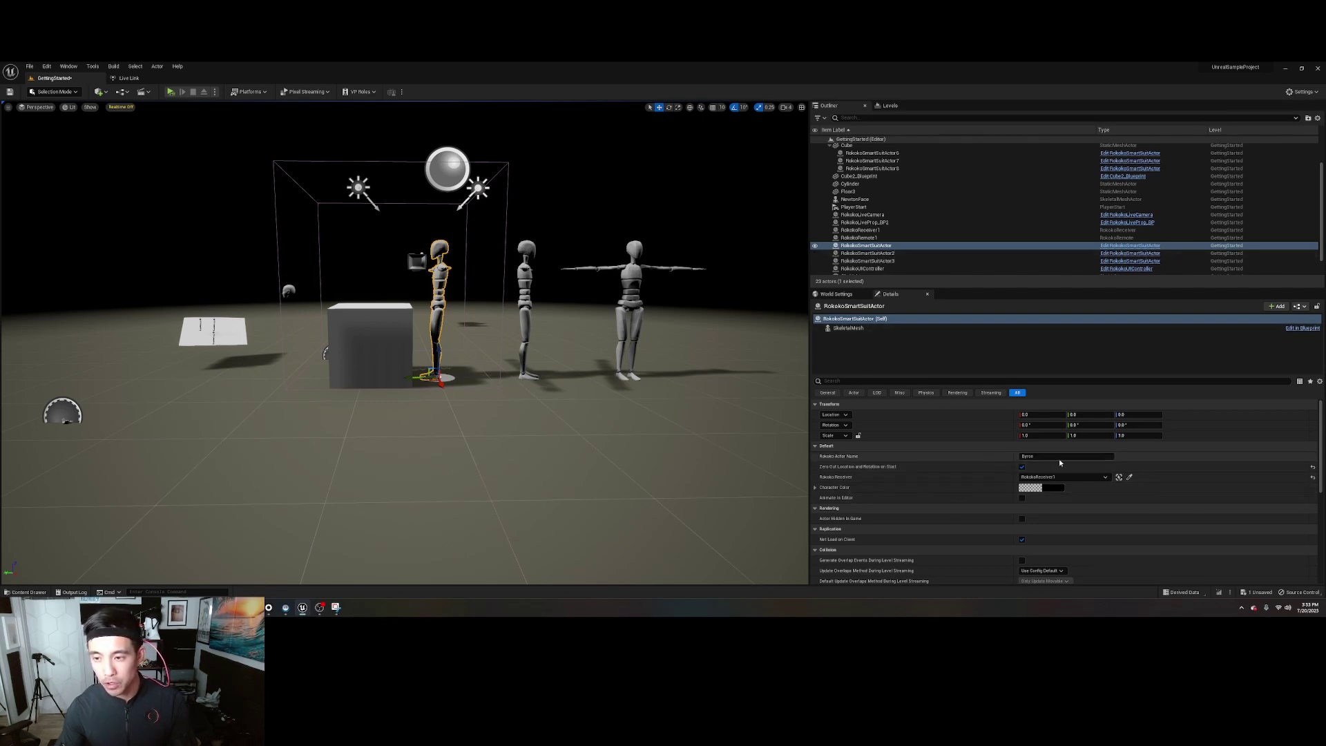
{"action": "left_click", "coordinate": [1034, 456]}
{"action": "left_click", "coordinate": [1036, 456]}
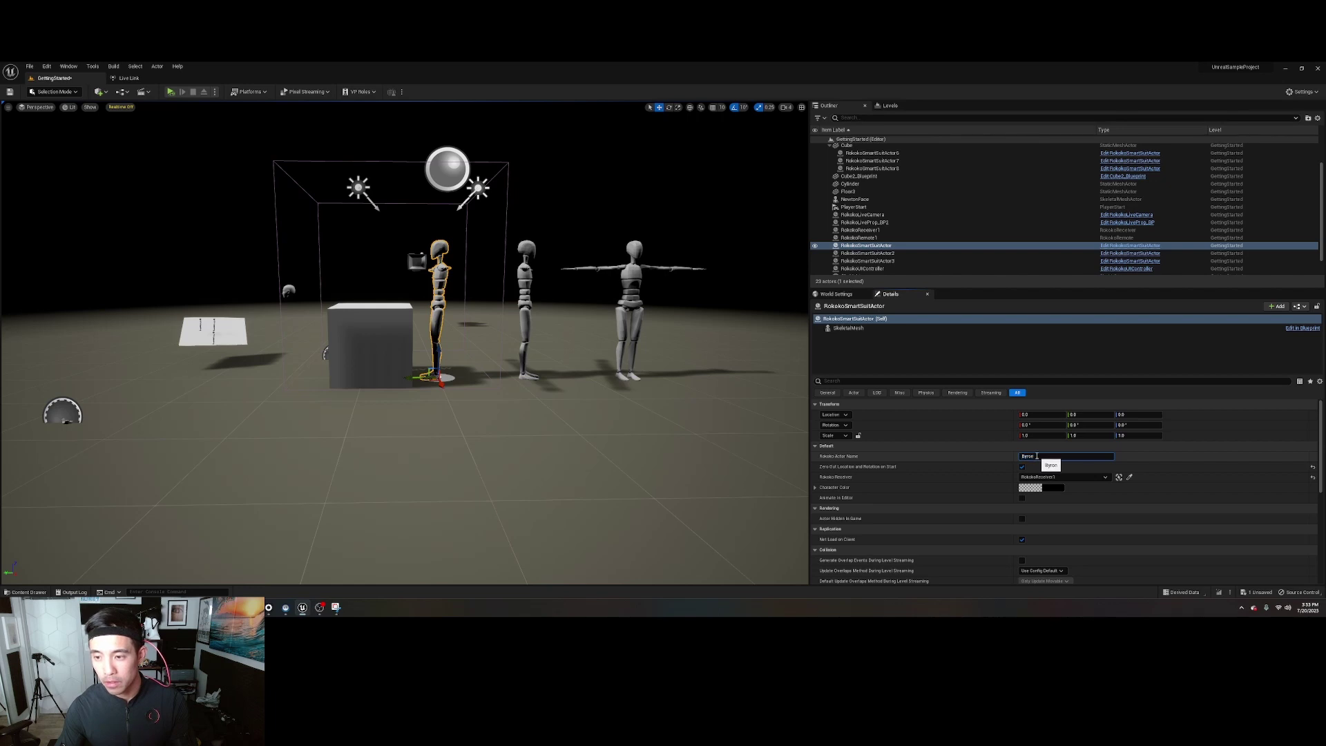
{"action": "left_click_drag", "start_coordinate": [1036, 456], "coordinate": [1021, 456]}
{"action": "left_click", "coordinate": [1032, 457]}
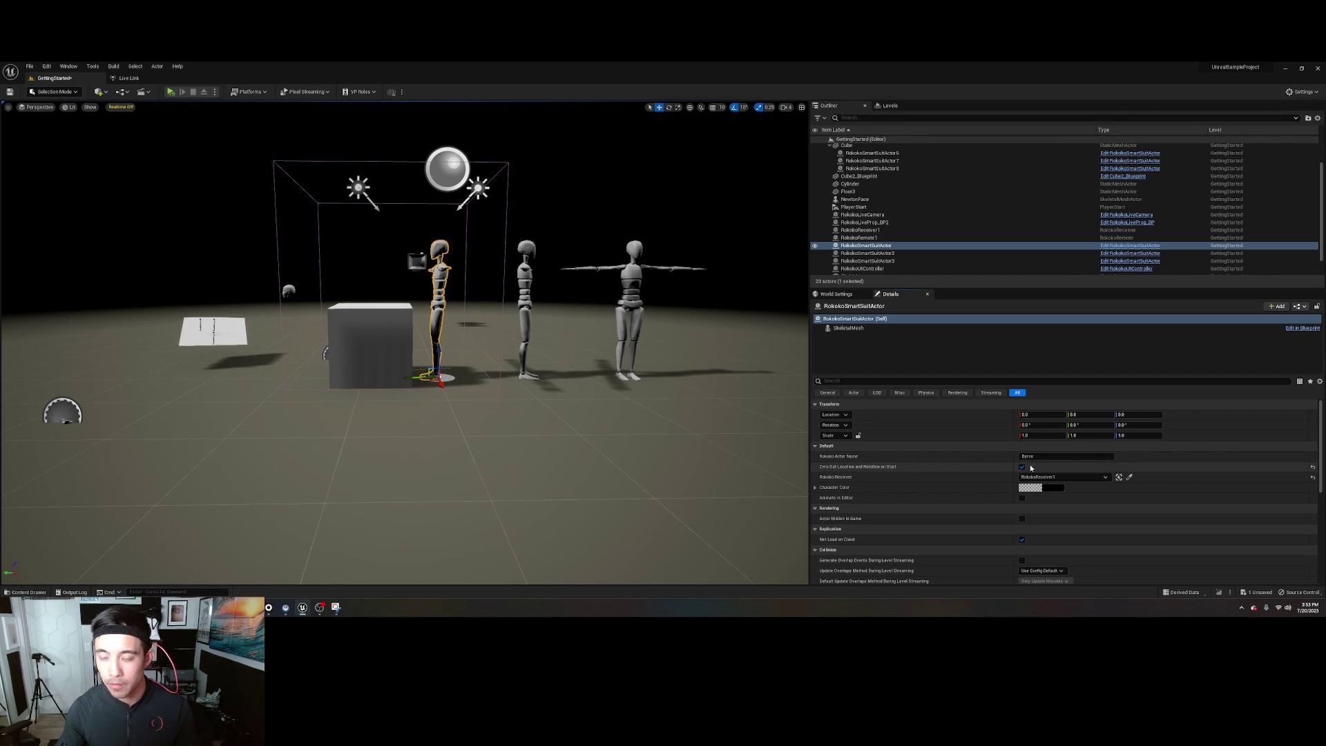
Start simulating the level, recalibrate the suit actor in Rokoko Studio, and move the Studio window away
{"action": "left_click", "coordinate": [171, 91]}
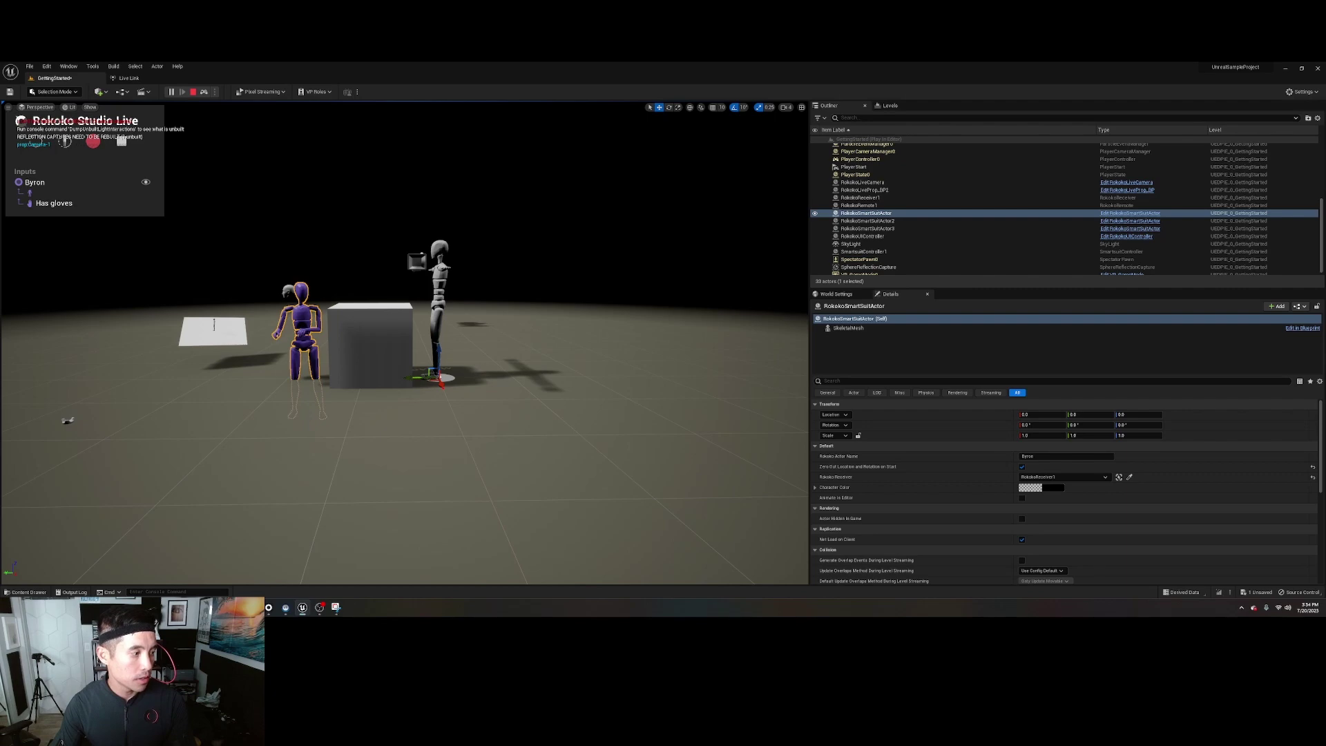
{"action": "left_click_drag", "start_coordinate": [0, 229], "coordinate": [503, 203]}
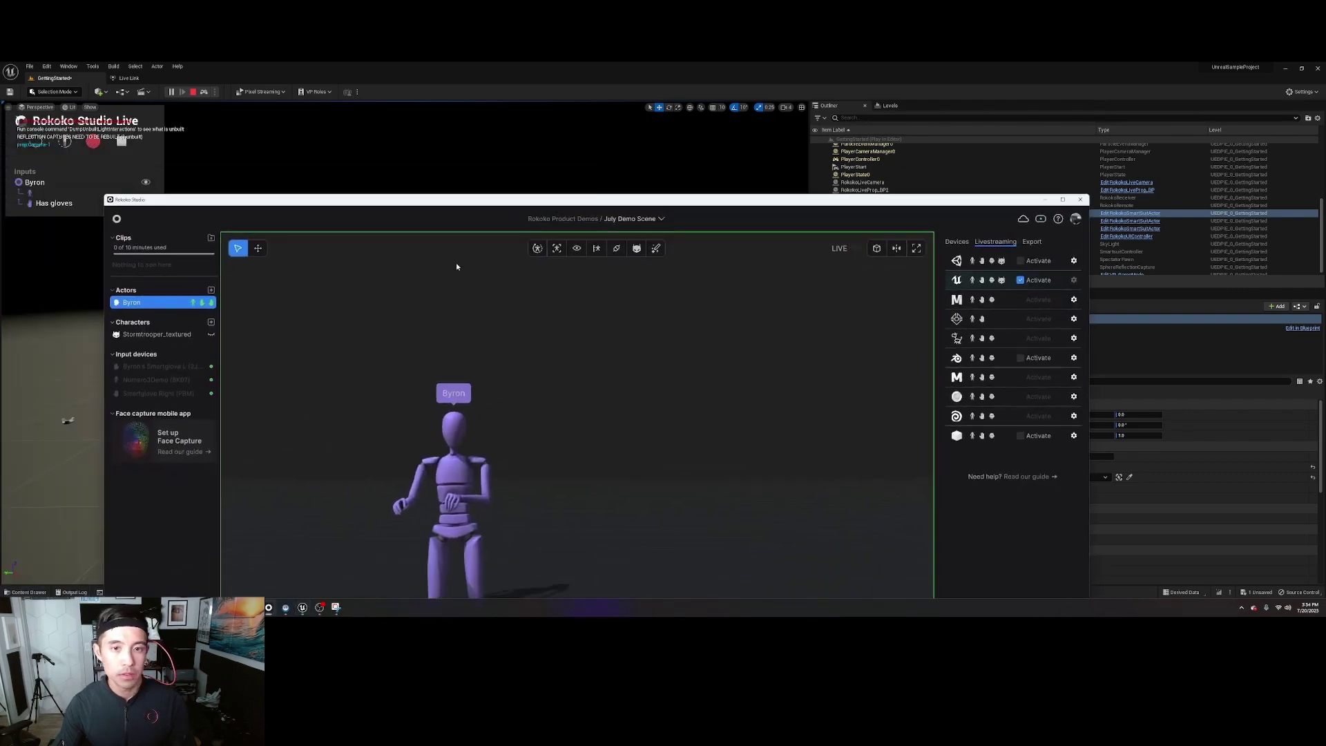
{"action": "left_click", "coordinate": [537, 250]}
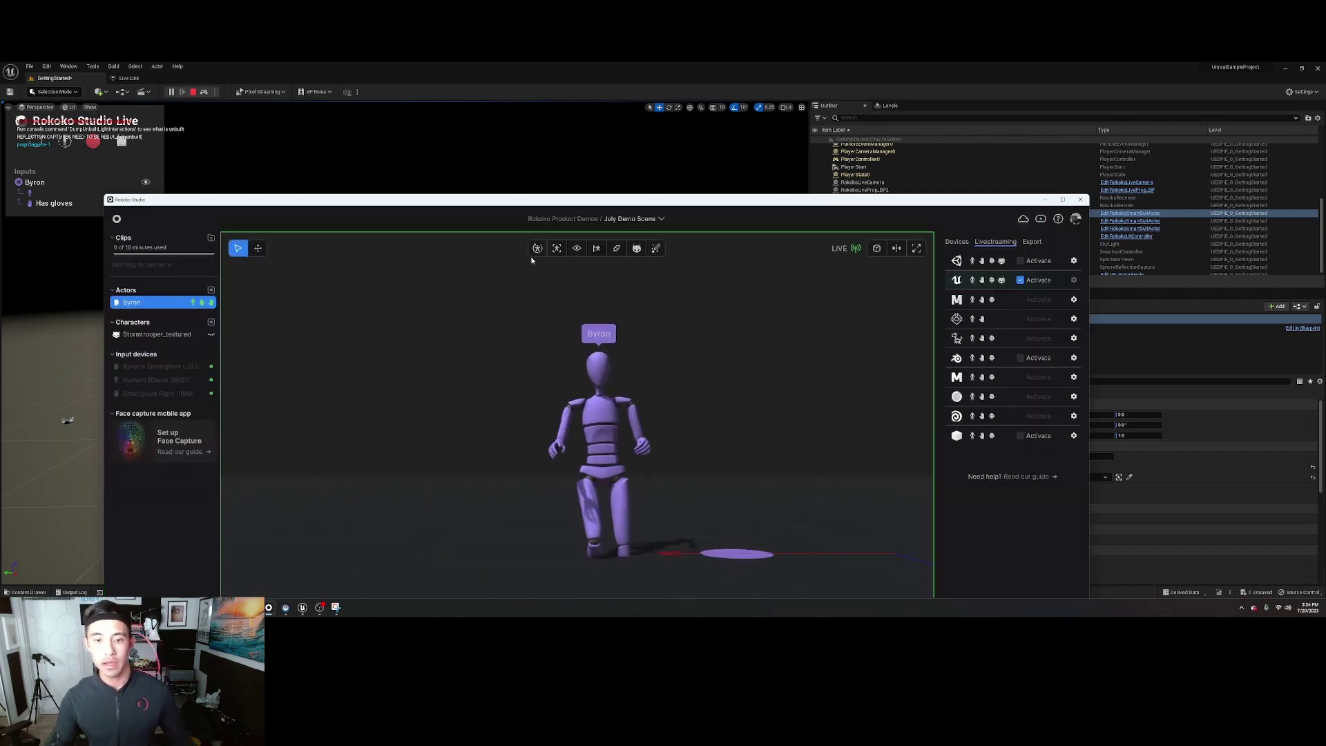
{"action": "left_click_drag", "start_coordinate": [873, 202], "coordinate": [0, 88]}
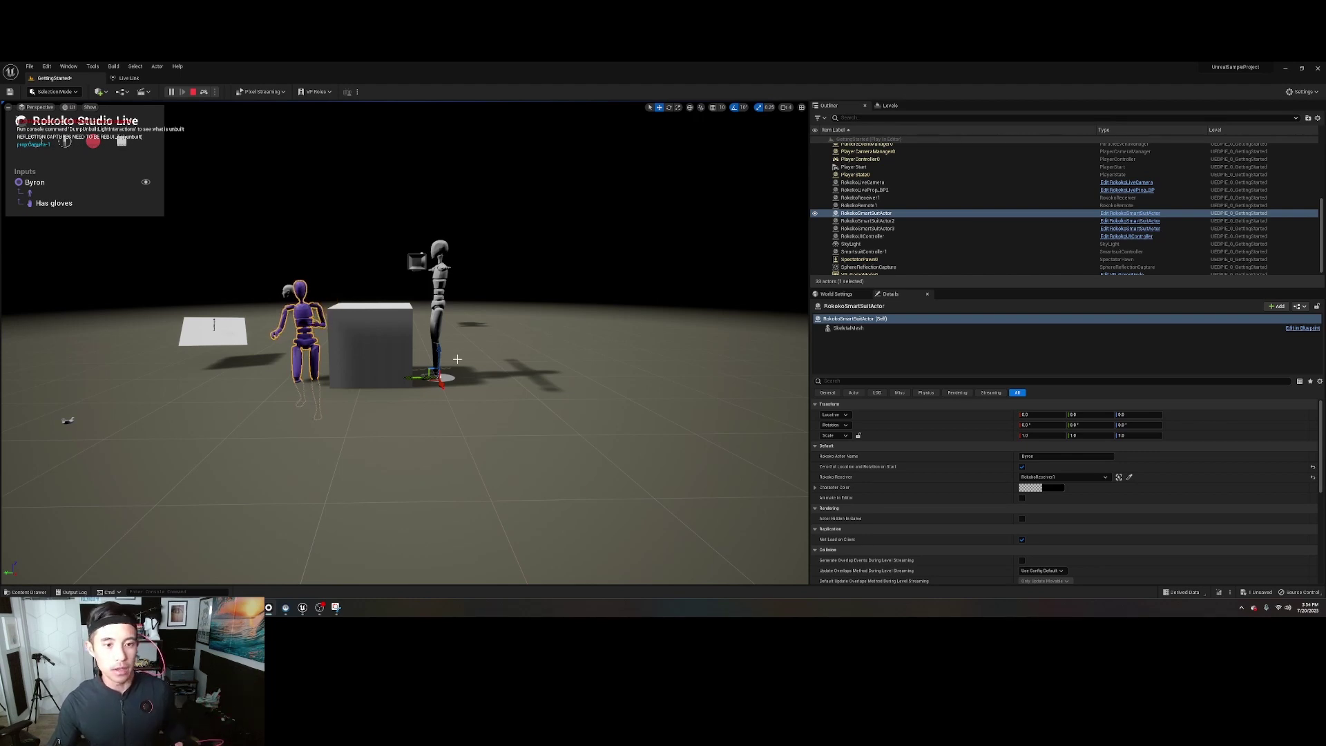
Set the subject representation of Cube2_Blueprint's Live Link controller to the SteamVR tracker and hide the cube
{"action": "left_click", "coordinate": [377, 342]}
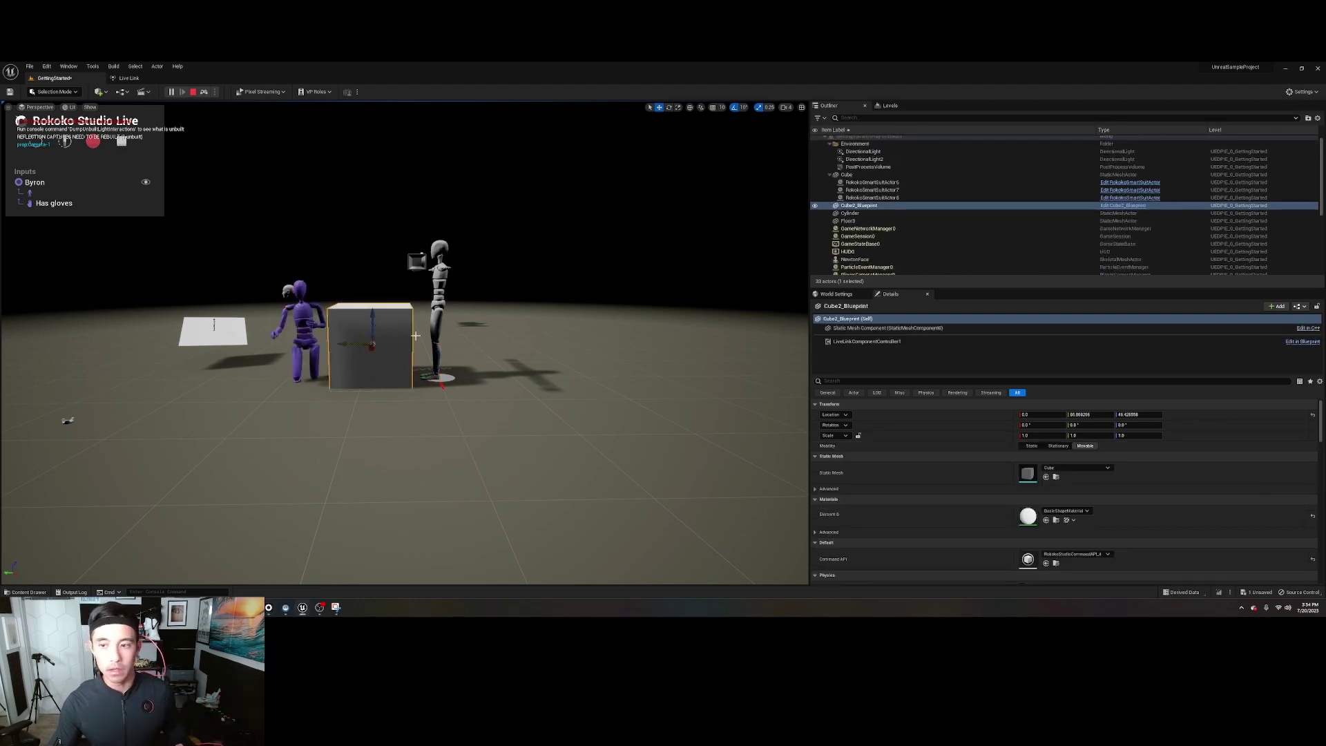
{"action": "left_click", "coordinate": [887, 343]}
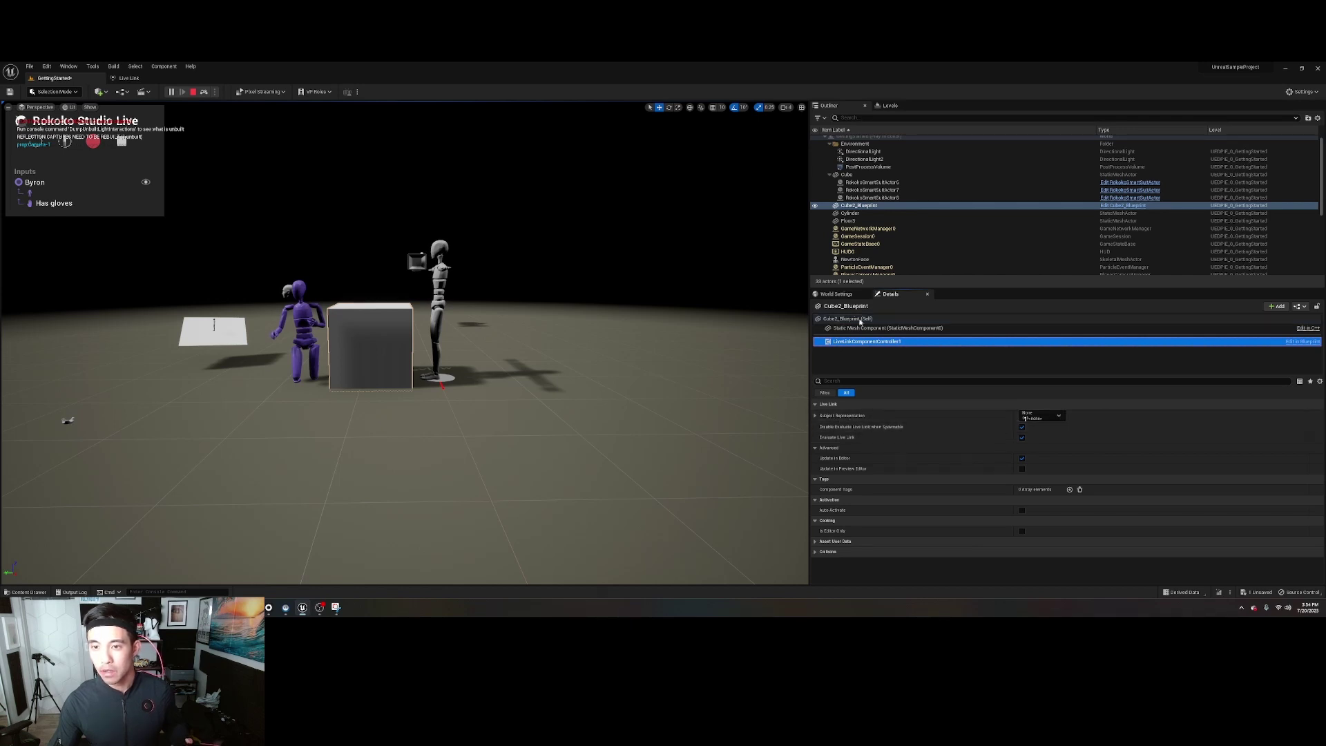
{"action": "left_click", "coordinate": [360, 315]}
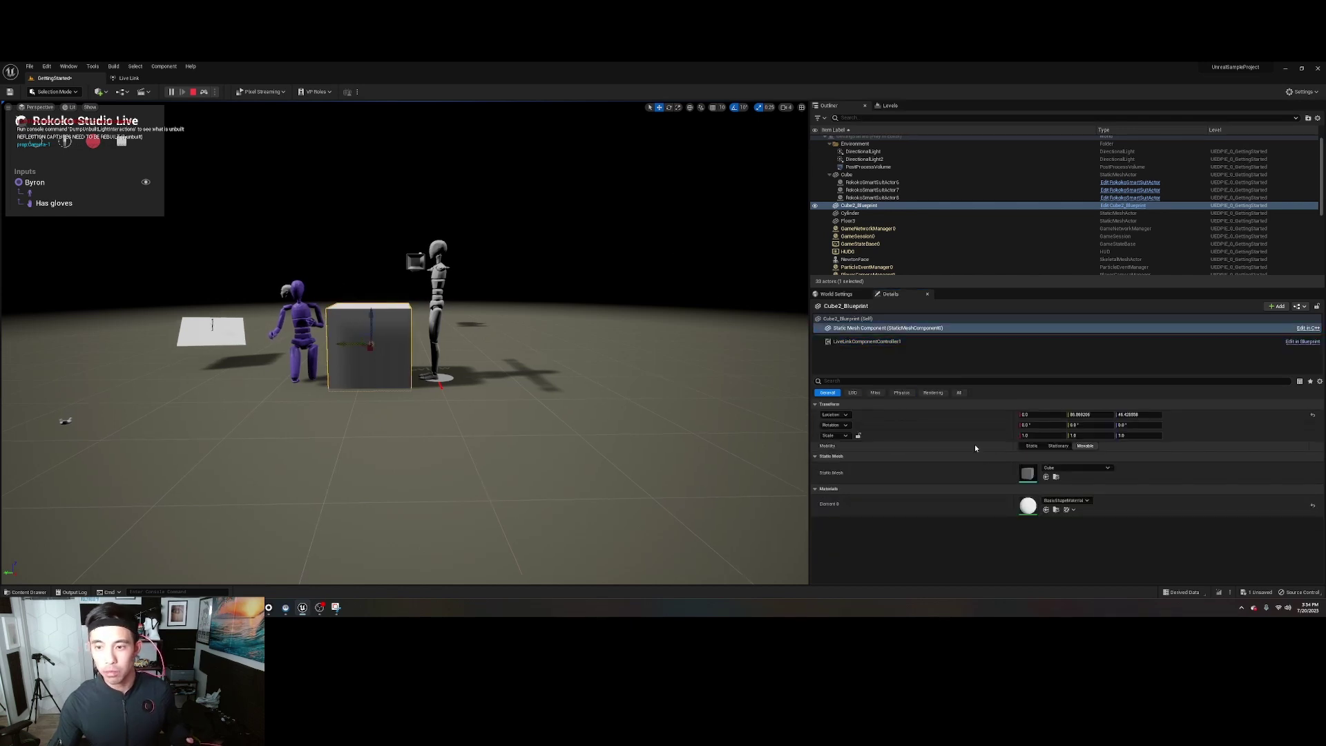
{"action": "left_click", "coordinate": [840, 344]}
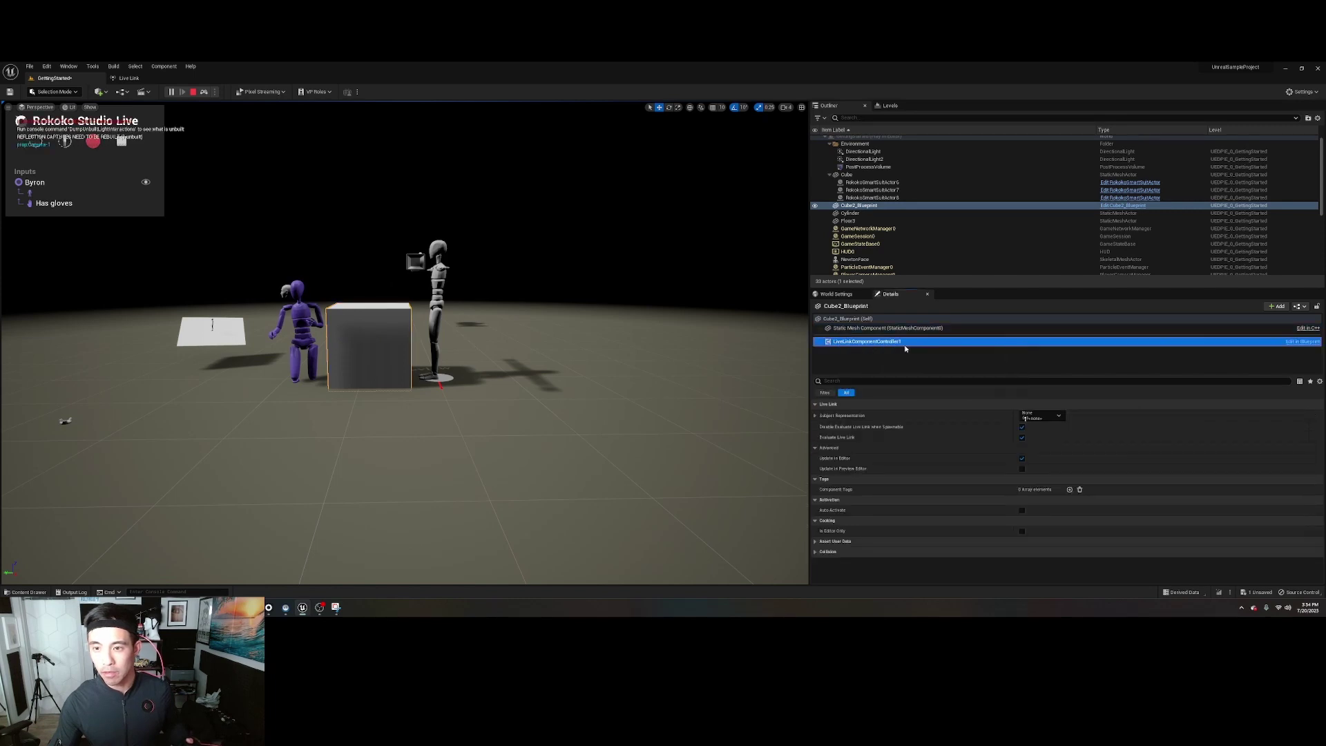
{"action": "left_click", "coordinate": [1041, 415]}
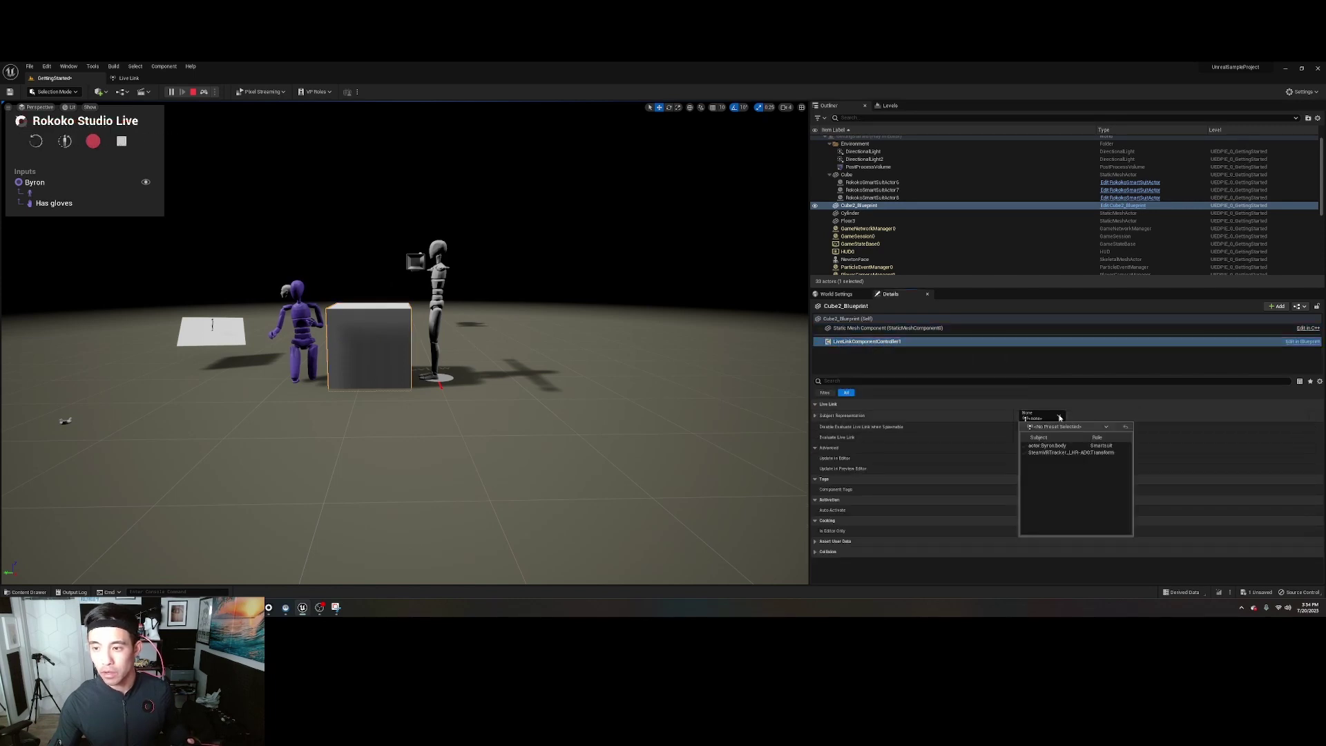
{"action": "left_click", "coordinate": [1049, 452]}
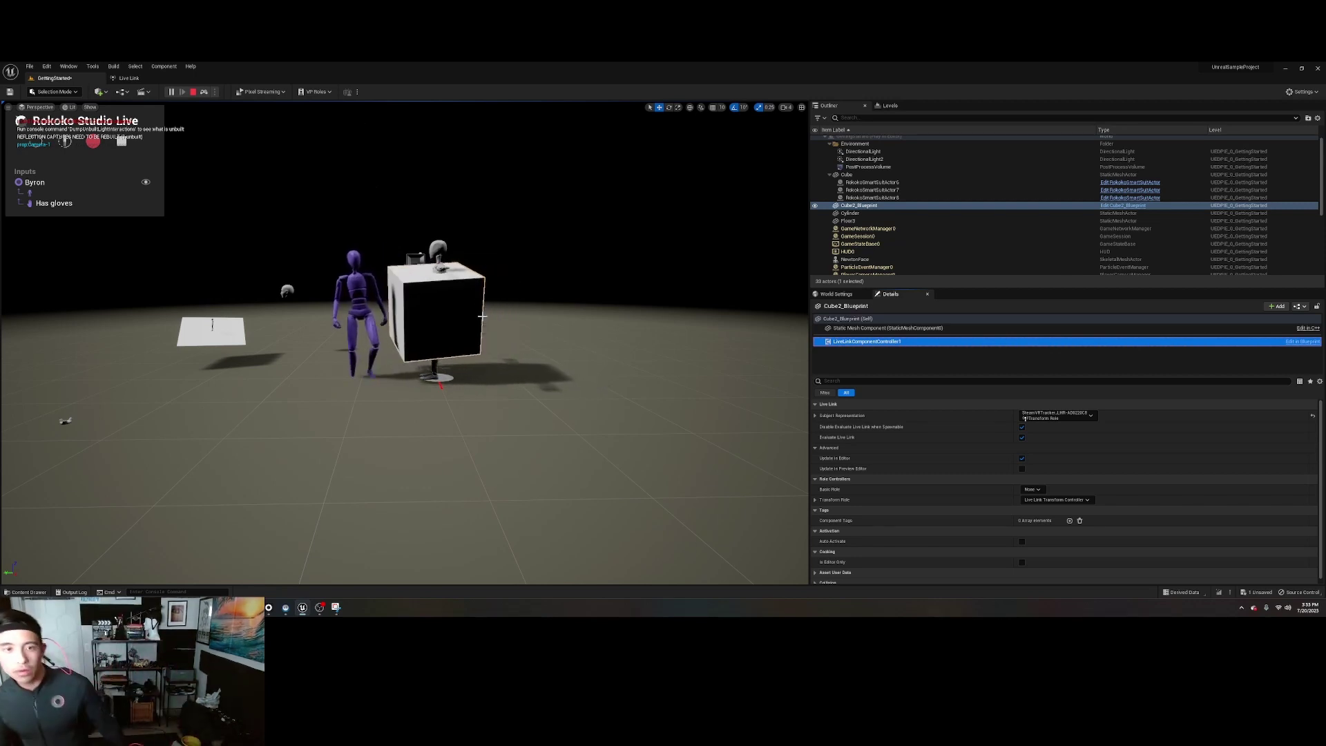
{"action": "left_click", "coordinate": [815, 206]}
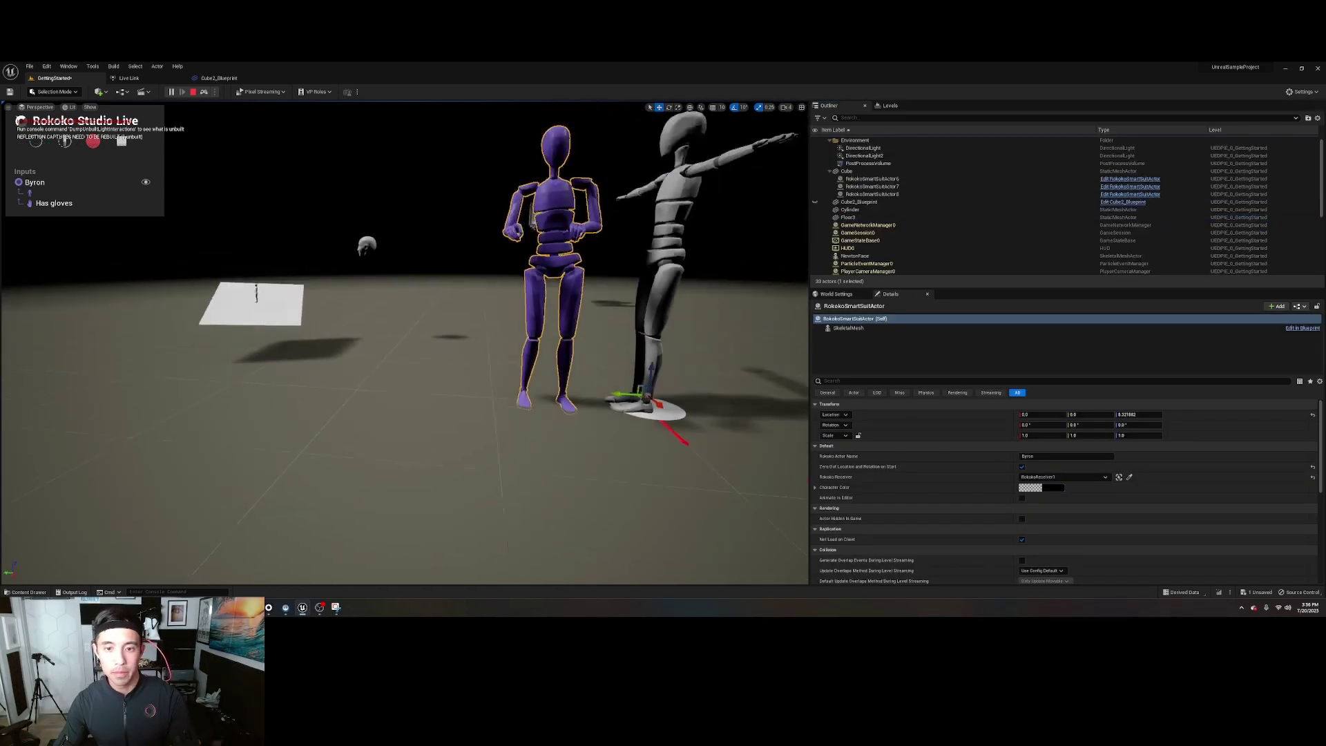
Reassign the SteamVR tracker subject to the Live Link controller on Cube2_Blueprint, and hide the cube in the viewport again
{"action": "scroll", "coordinate": [634, 378], "scroll_direction": "down", "scroll_amount": 3}
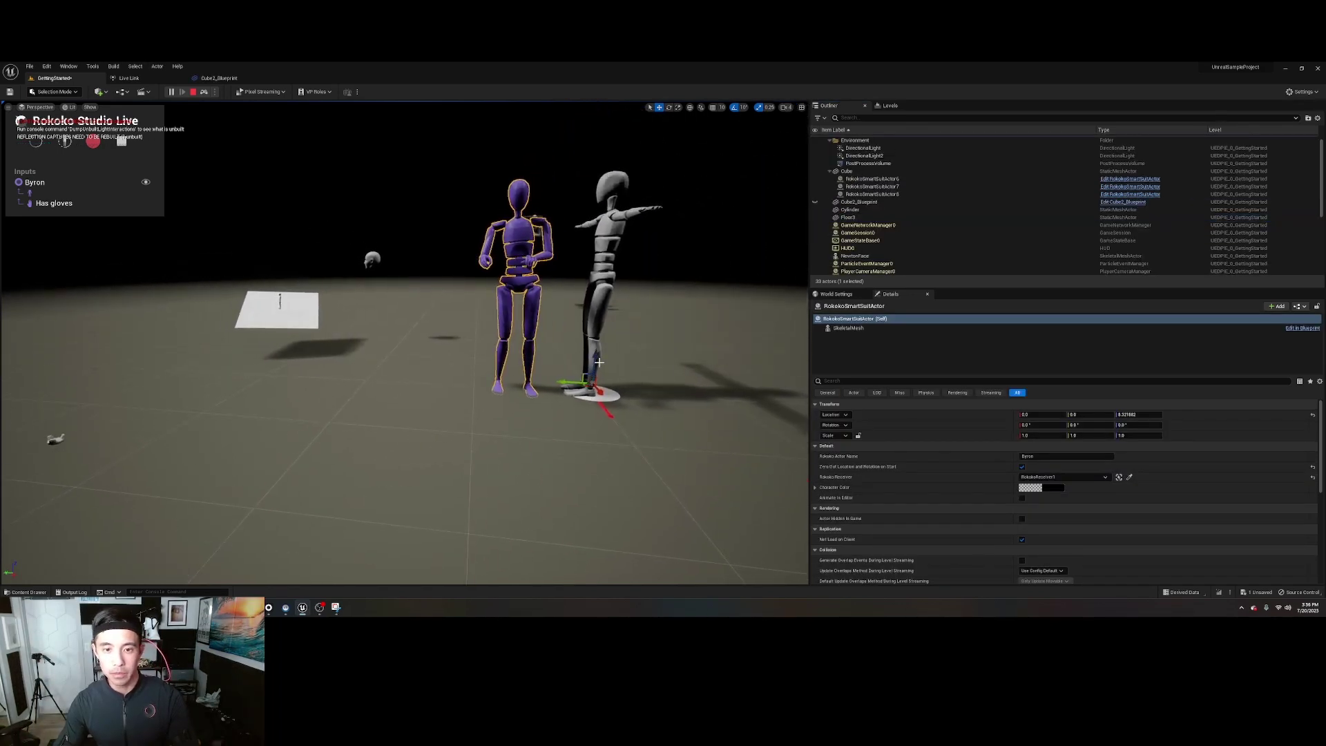
{"action": "right_click_drag", "start_coordinate": [651, 400], "coordinate": [722, 390]}
{"action": "key", "text": "s"}
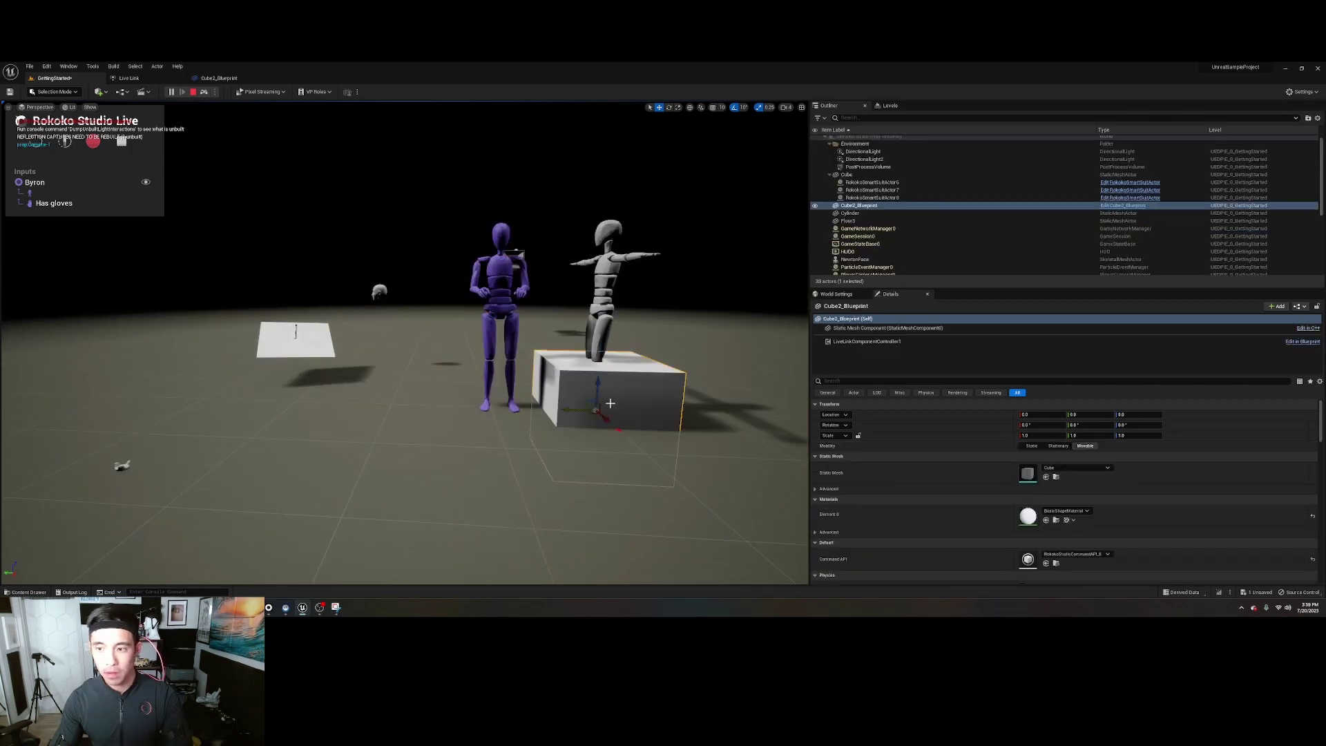
{"action": "left_click", "coordinate": [867, 342]}
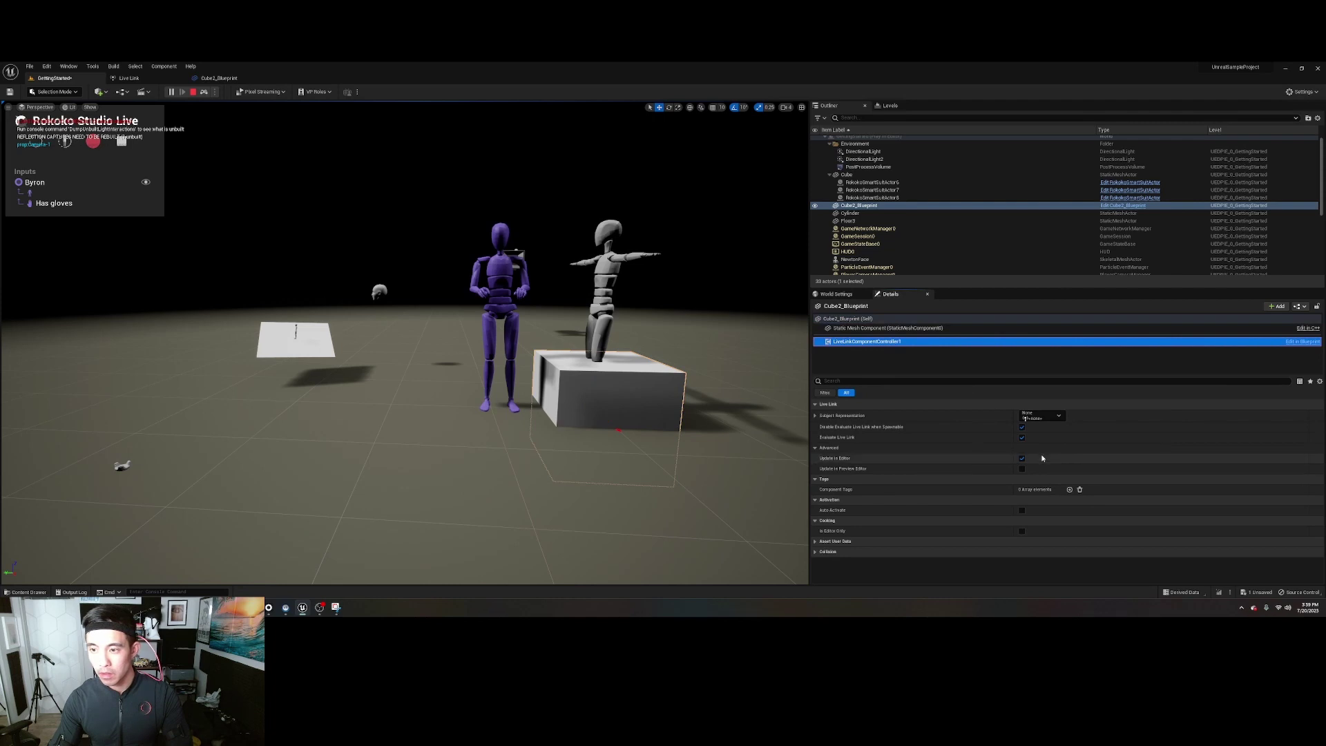
{"action": "left_click", "coordinate": [1057, 417]}
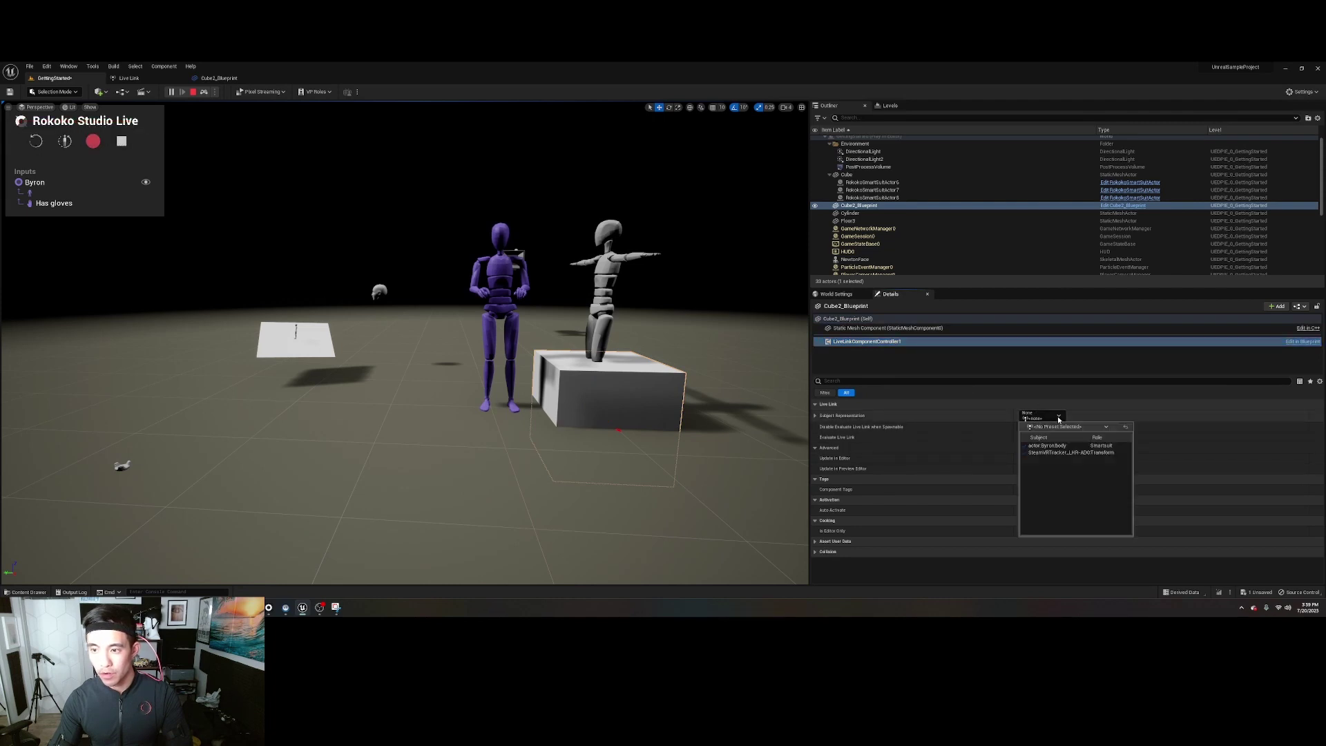
{"action": "left_click", "coordinate": [1061, 458]}
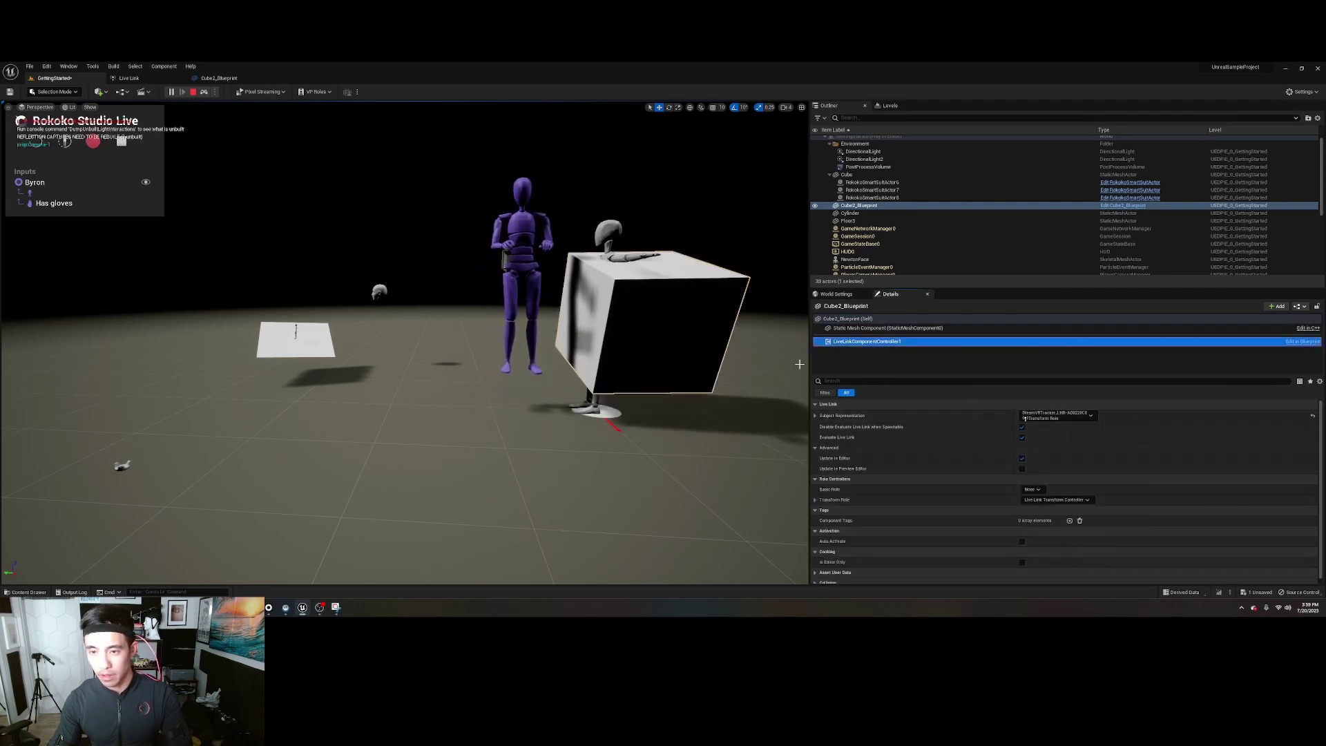
{"action": "left_click", "coordinate": [667, 309]}
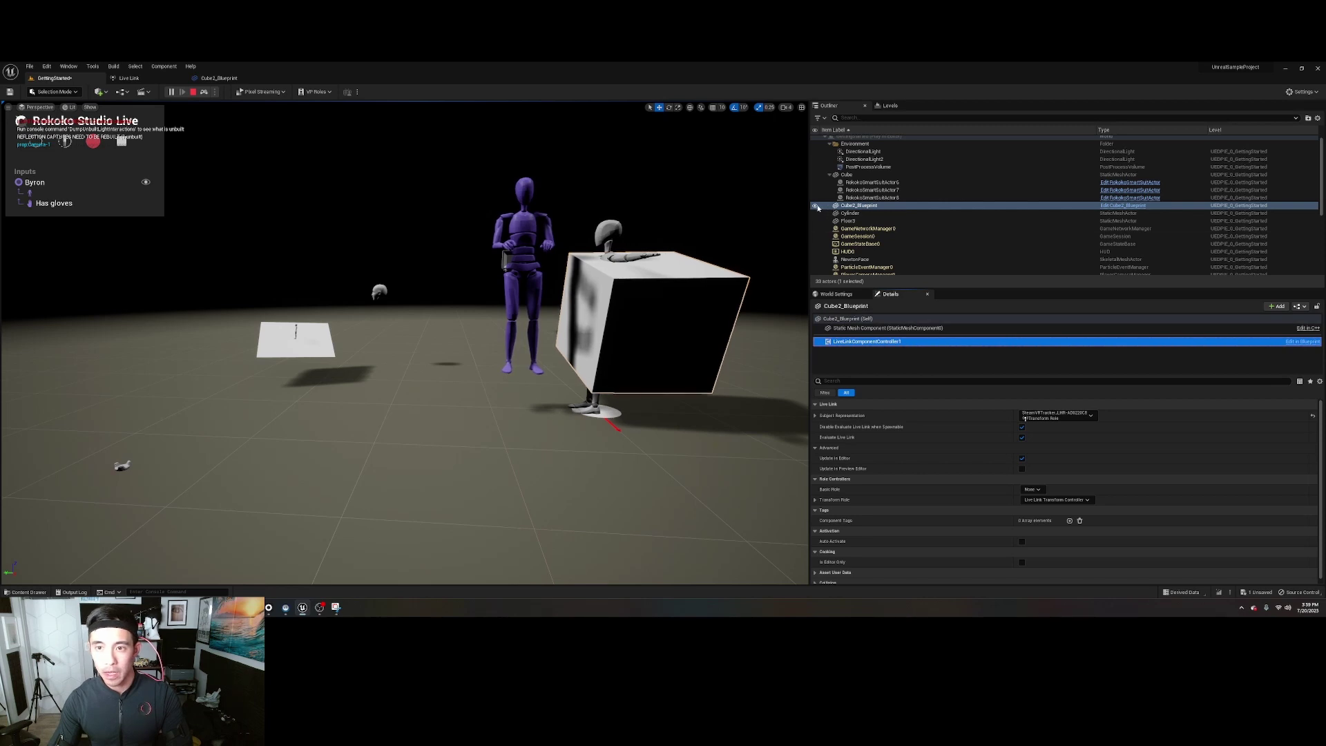
Select the purple streamed RokokoSmartSuitActor and lower it along the vertical axis to floor level
{"action": "left_click", "coordinate": [531, 265]}
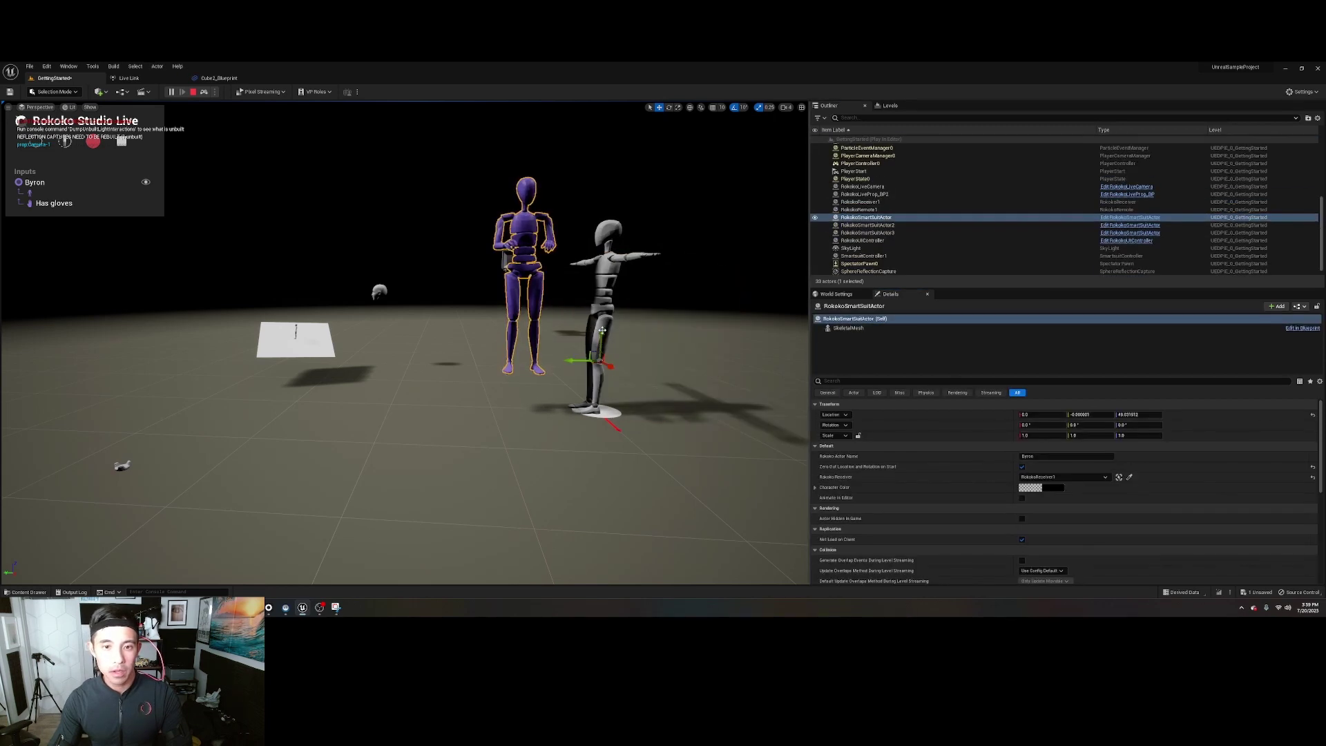
{"action": "left_click_drag", "start_coordinate": [596, 330], "coordinate": [595, 367]}
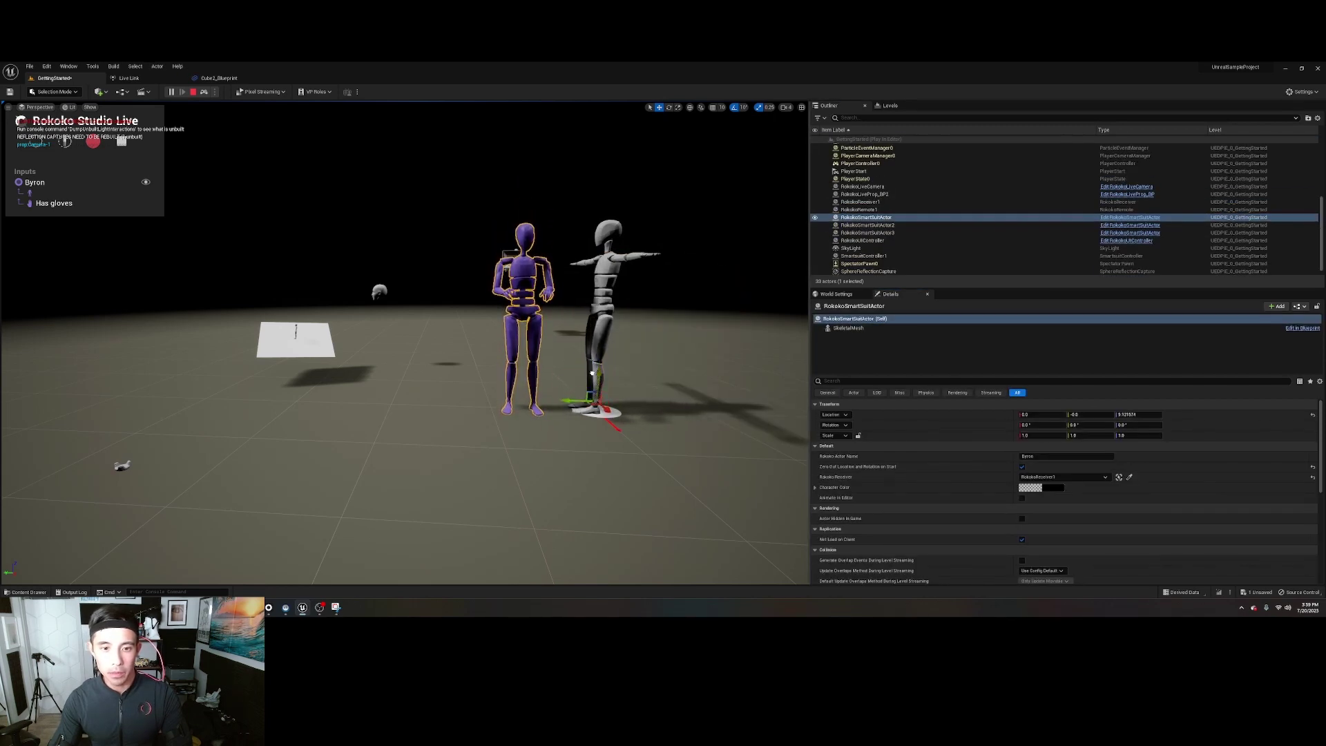
Examine the streamed Smartsuit actor's live motion in the running simulation from several distances and angles
{"action": "key", "text": "d"}
{"action": "right_click_drag", "start_coordinate": [646, 349], "coordinate": [691, 349]}
{"action": "key", "text": "w"}
{"action": "key", "text": "s"}
{"action": "key", "text": "w"}
{"action": "key", "text": "s"}
{"action": "key", "text": "s"}
{"action": "key", "text": "d"}
{"action": "key", "text": "w"}
{"action": "right_click_drag", "start_coordinate": [534, 372], "coordinate": [531, 372]}
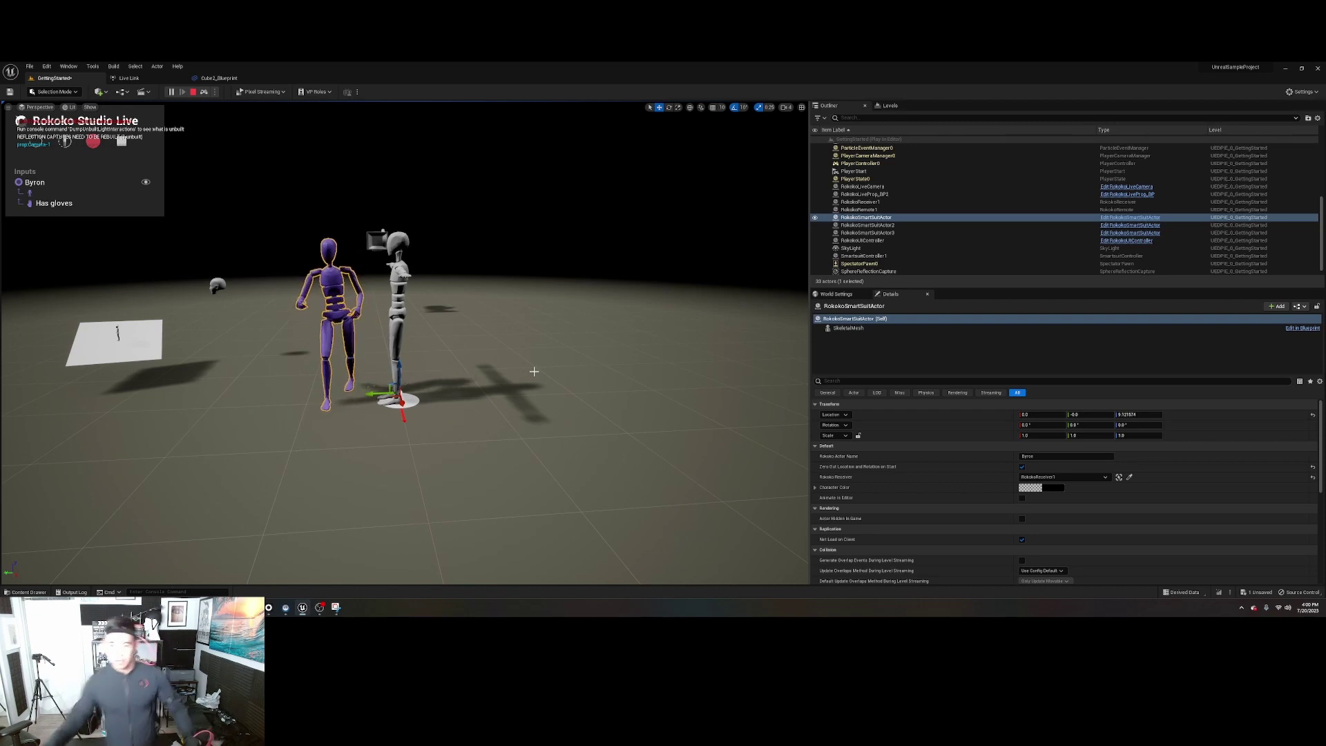
{"action": "mouse_move", "coordinate": [530, 329]}
{"action": "right_mouse_down"}
{"action": "mouse_move", "coordinate": [502, 345]}
{"action": "mouse_move", "coordinate": [544, 330]}
{"action": "right_mouse_up"}
{"action": "key", "text": "a"}
{"action": "key", "text": "w"}
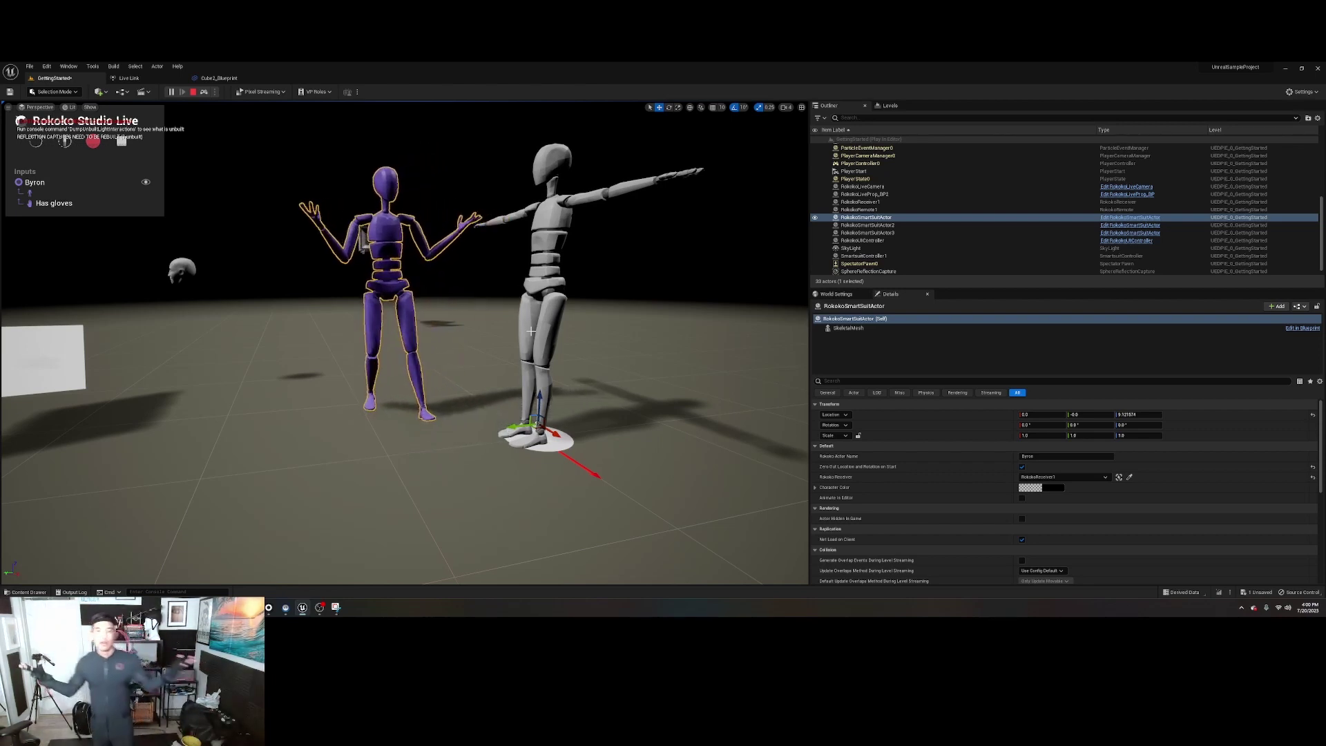